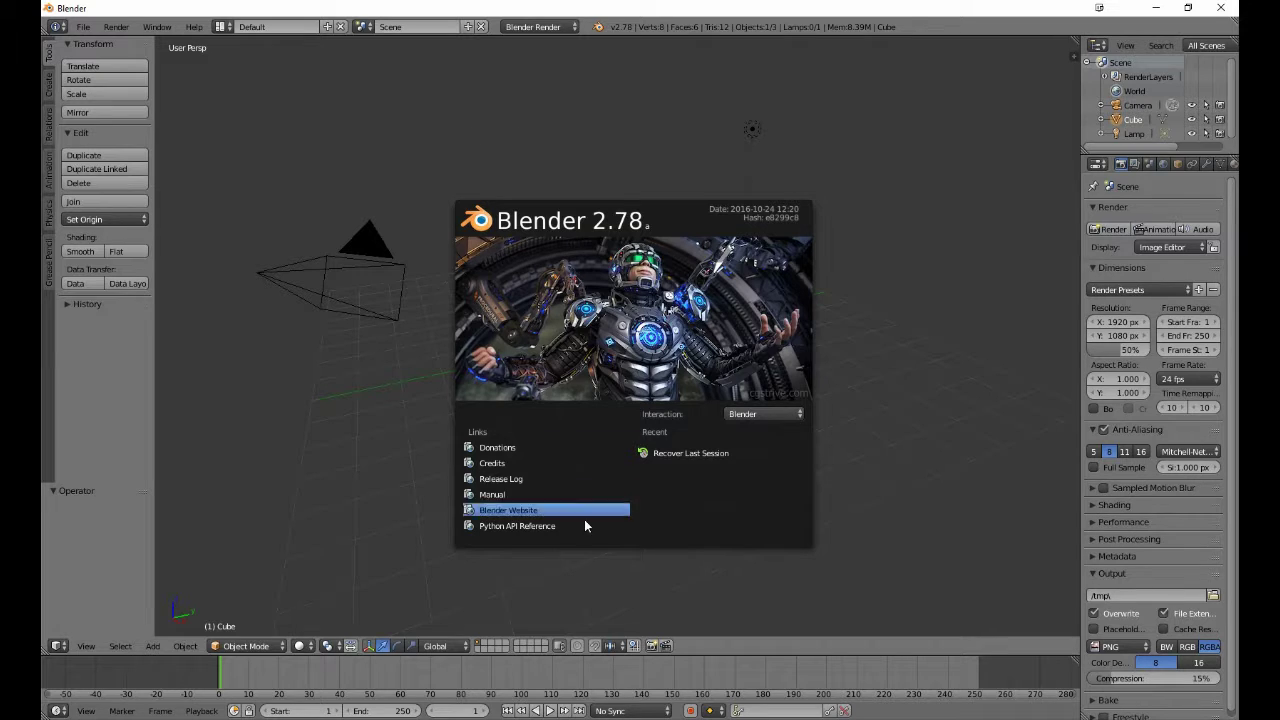
# Step: Enable Backface Culling in the viewport shading settings and start the Screencast Keys display
pyautogui.click(887, 284)
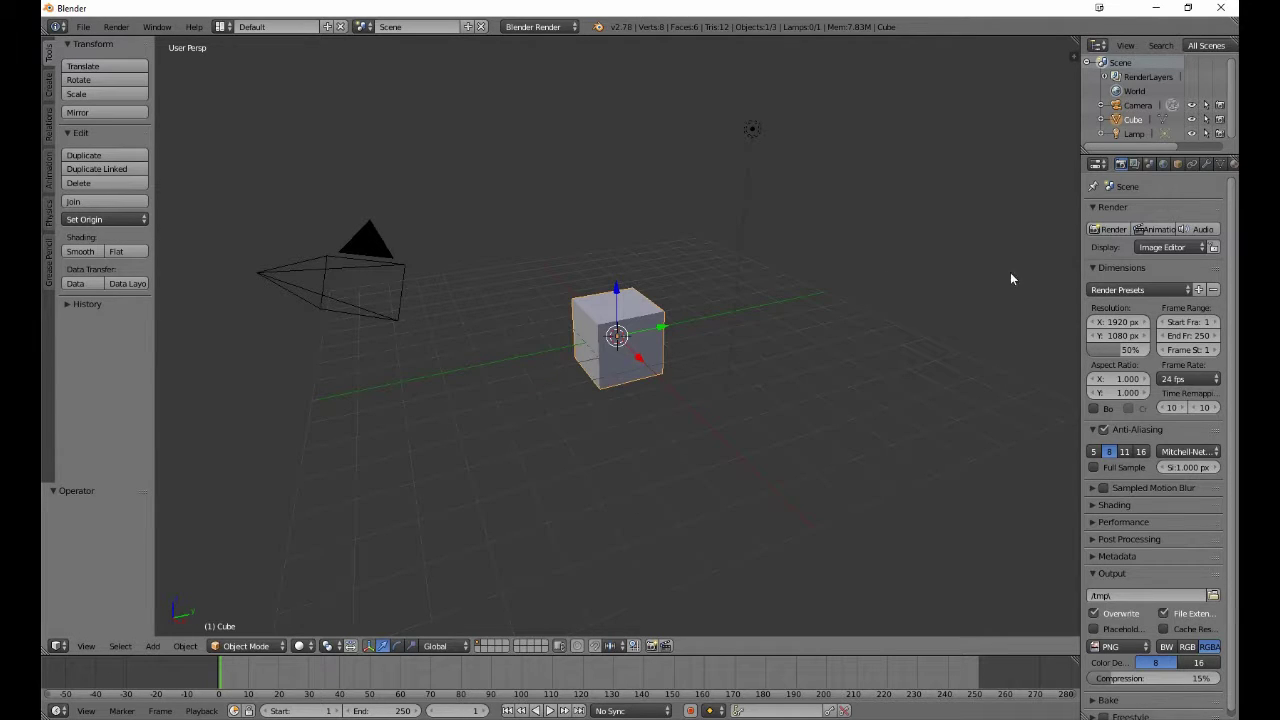
pyautogui.click(1073, 57)
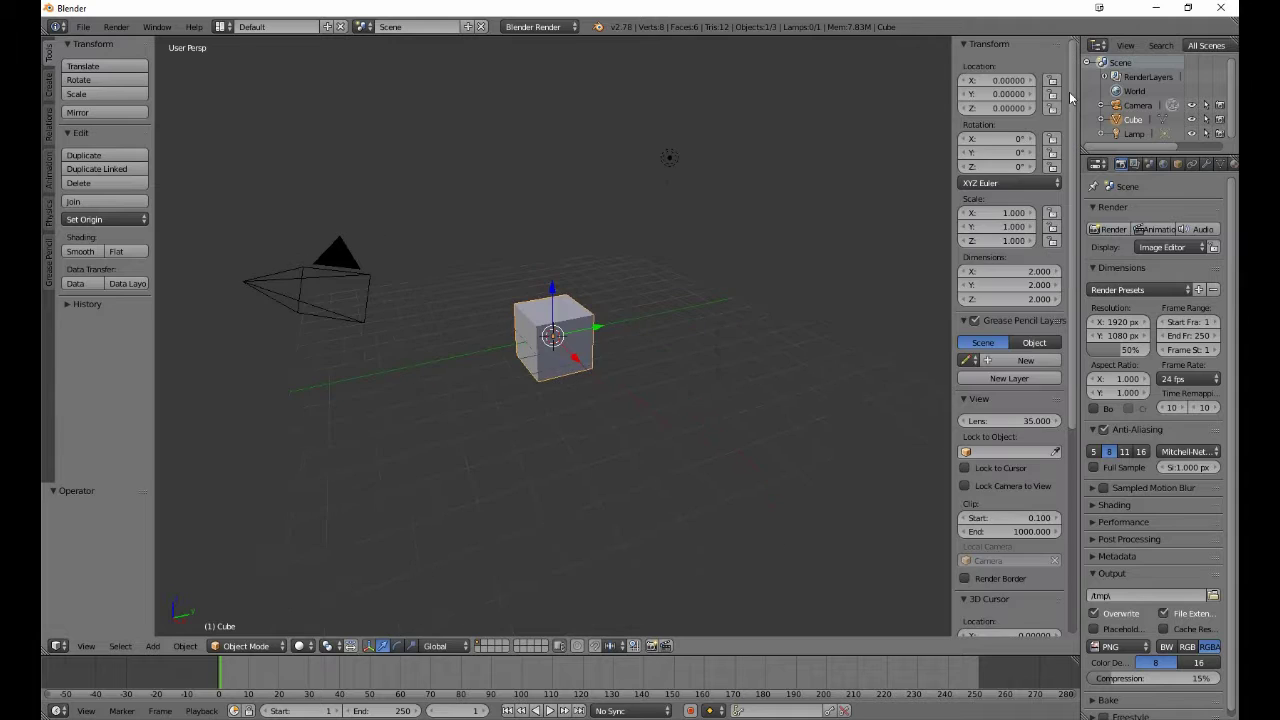
pyautogui.scroll(-6, 1026, 471)
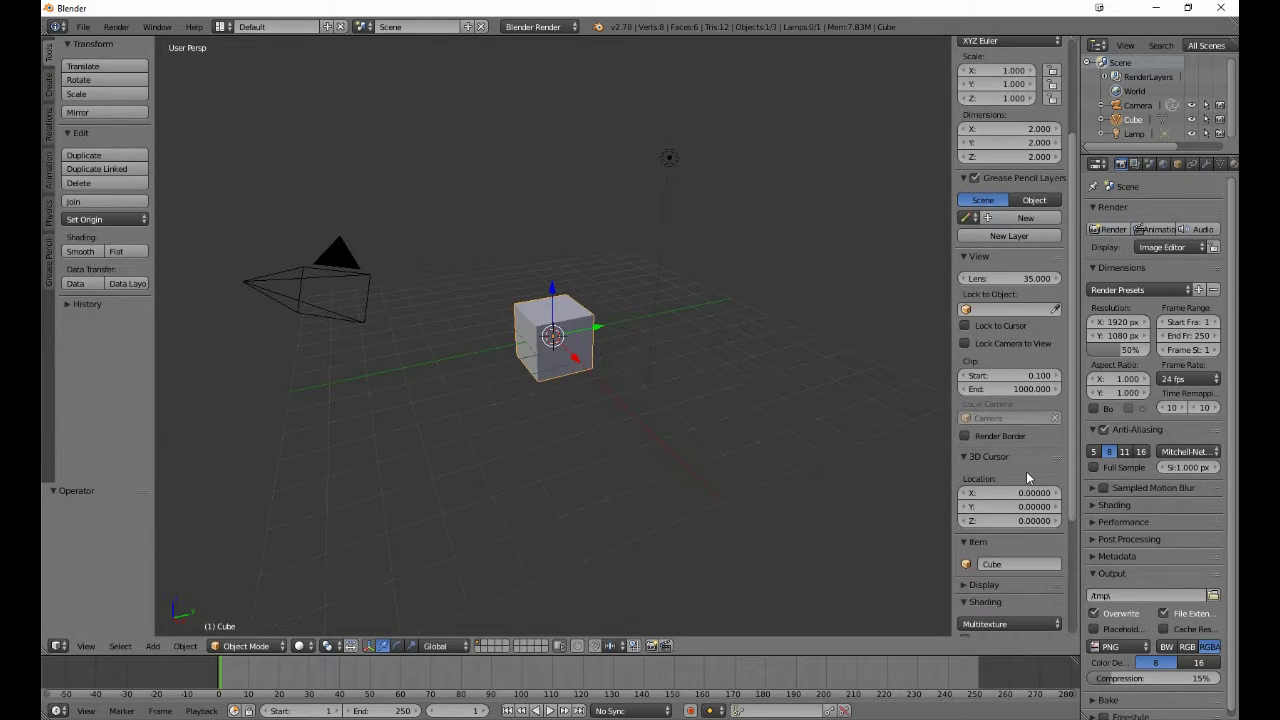
pyautogui.scroll(-4, 1027, 479)
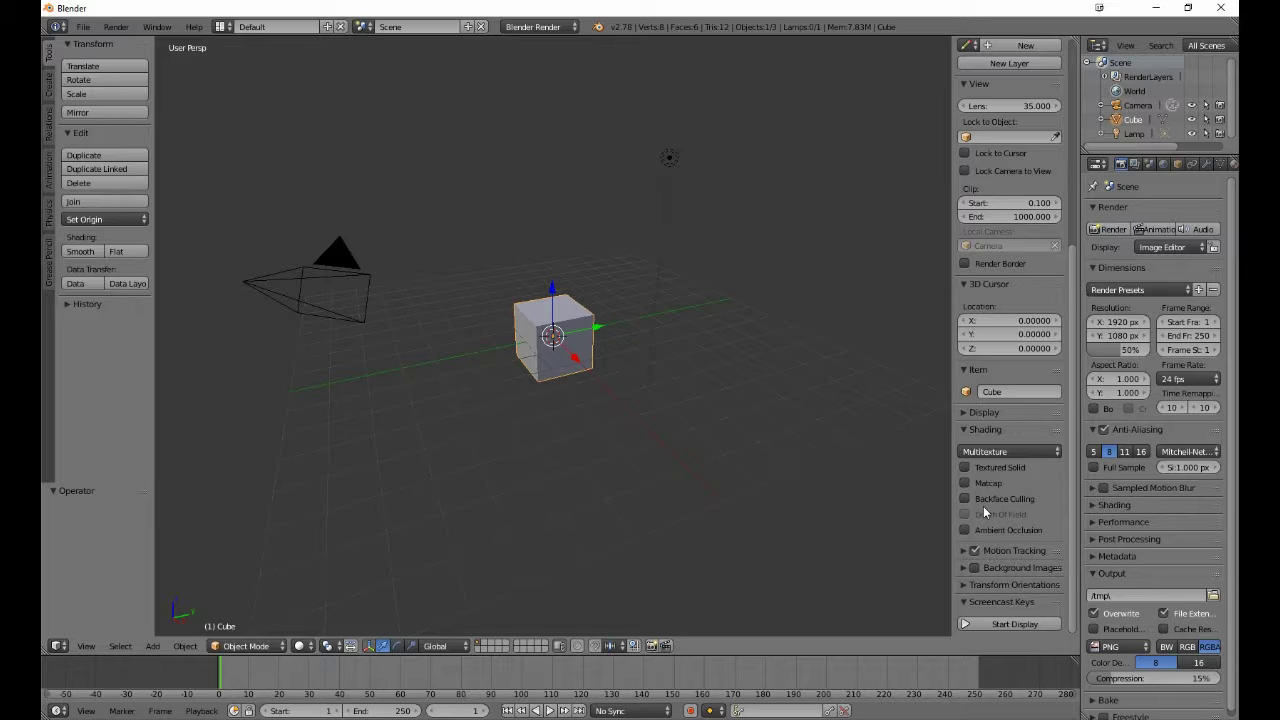
pyautogui.click(983, 498)
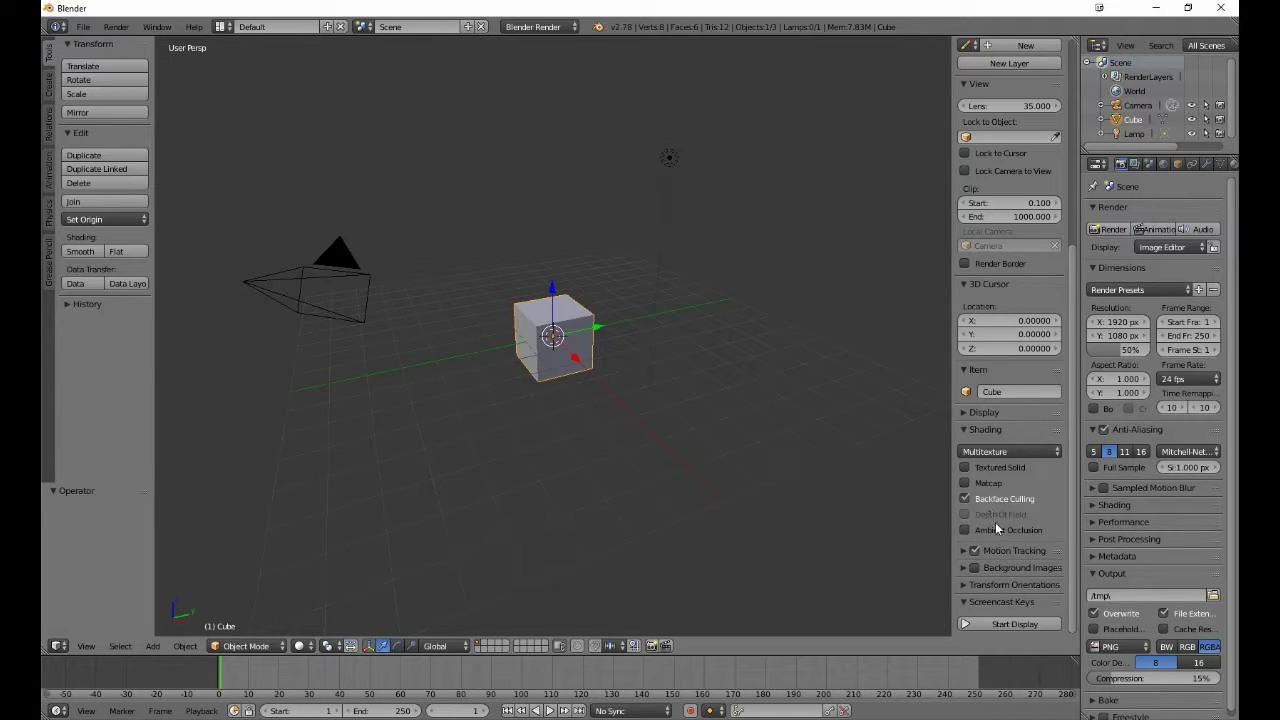
pyautogui.click(1012, 624)
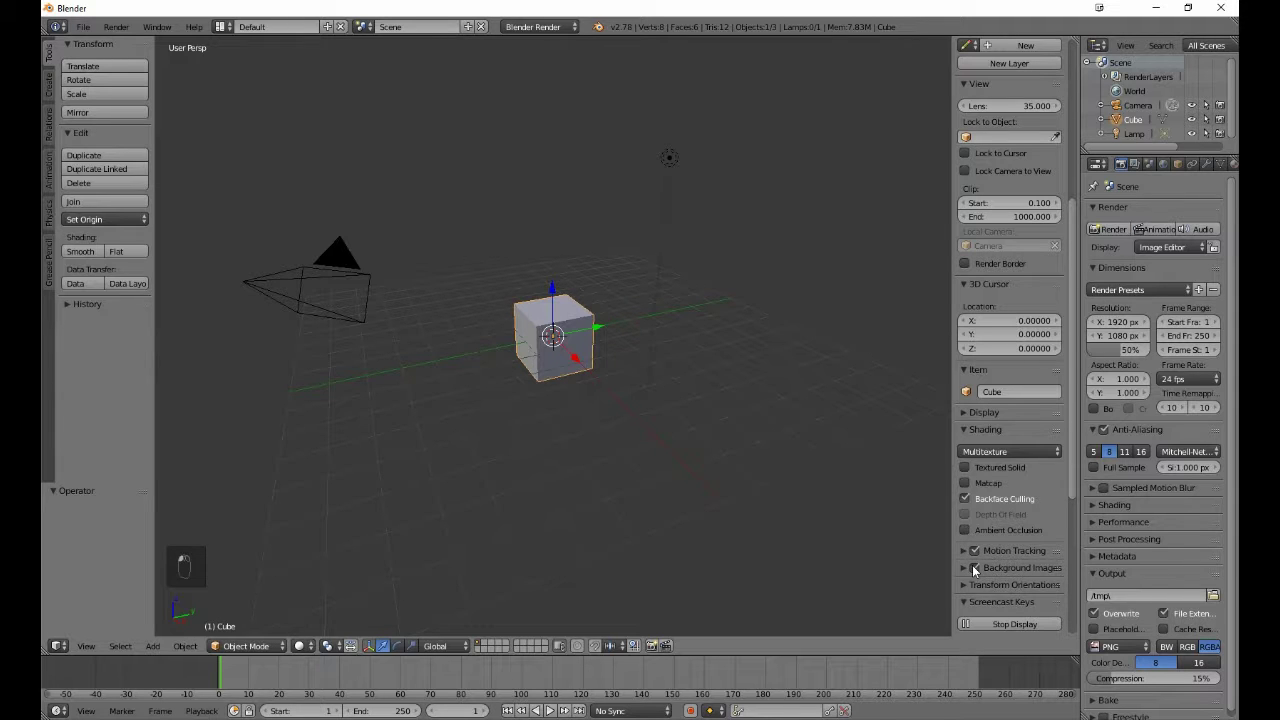
# Step: Enable background images and load AnimArm Reference.png from the Reference folder inside Intermediate Blends, Anim Arm on the Desktop
pyautogui.click(972, 565)
pyautogui.click(975, 567)
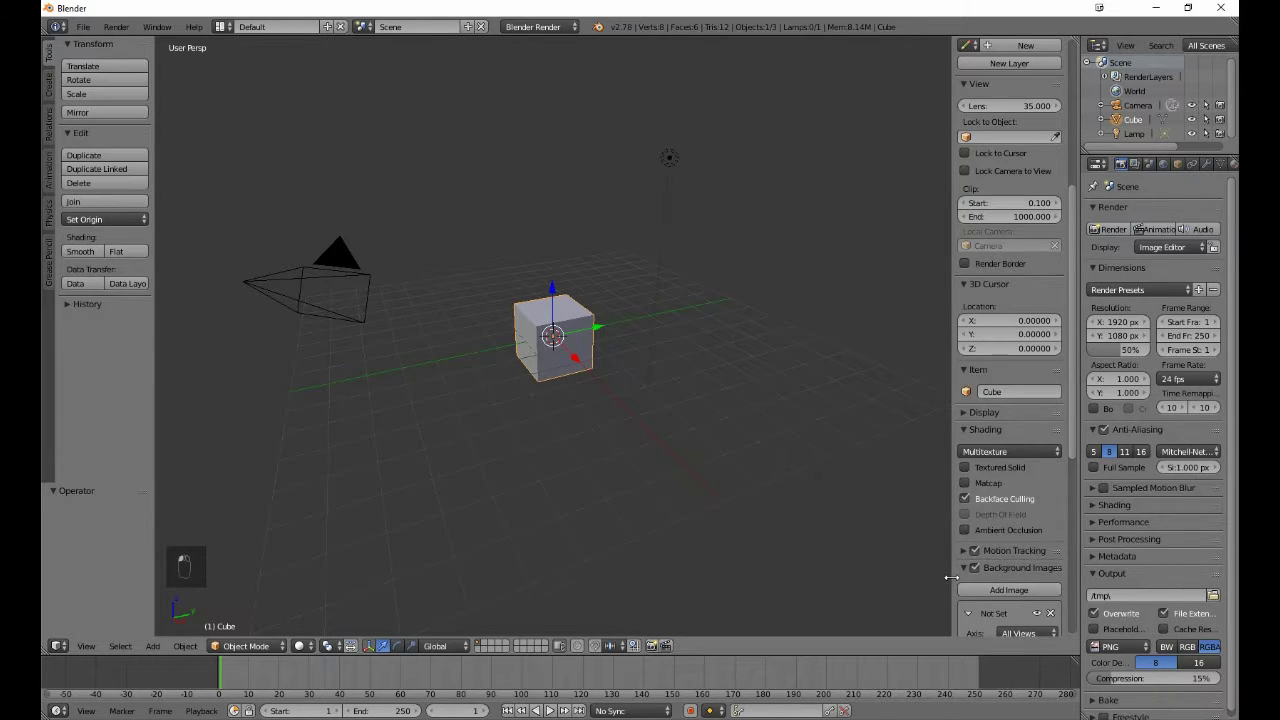
pyautogui.scroll(-3, 1010, 585)
pyautogui.click(1010, 594)
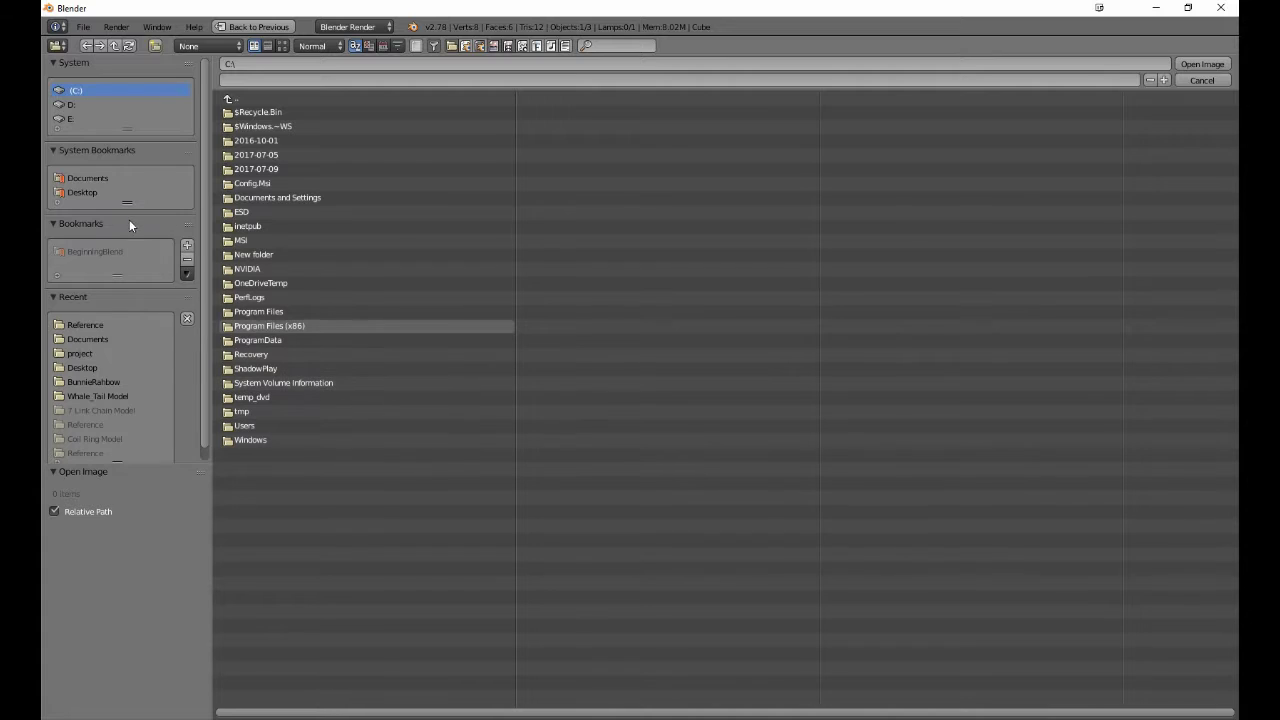
pyautogui.click(112, 186)
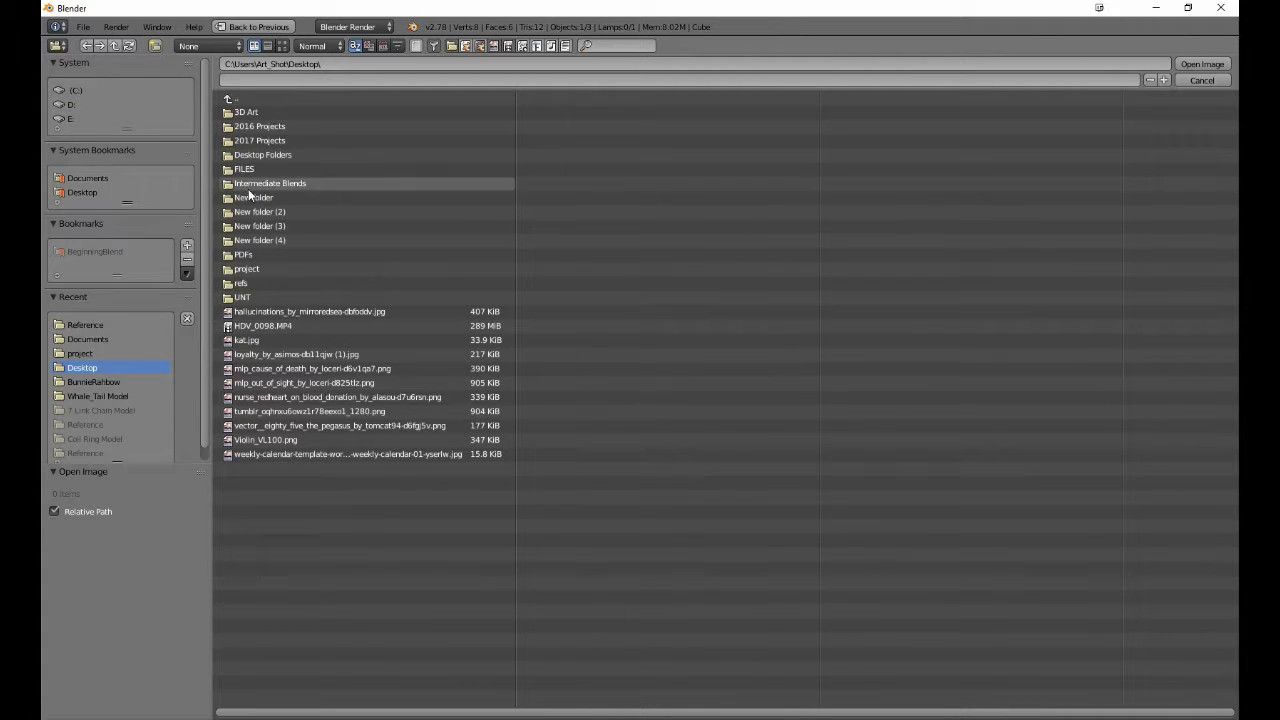
pyautogui.click(249, 185)
pyautogui.click(260, 115)
pyautogui.click(260, 115)
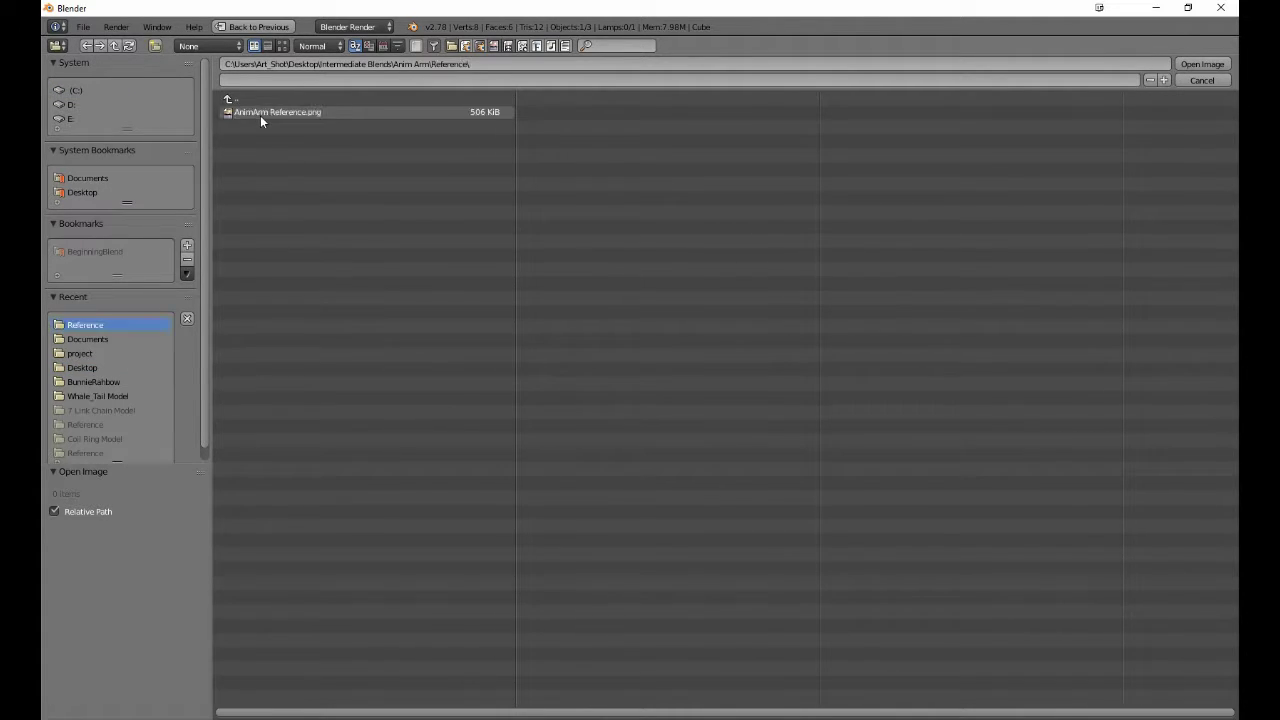
pyautogui.click(260, 115)
pyautogui.doubleClick(260, 115)
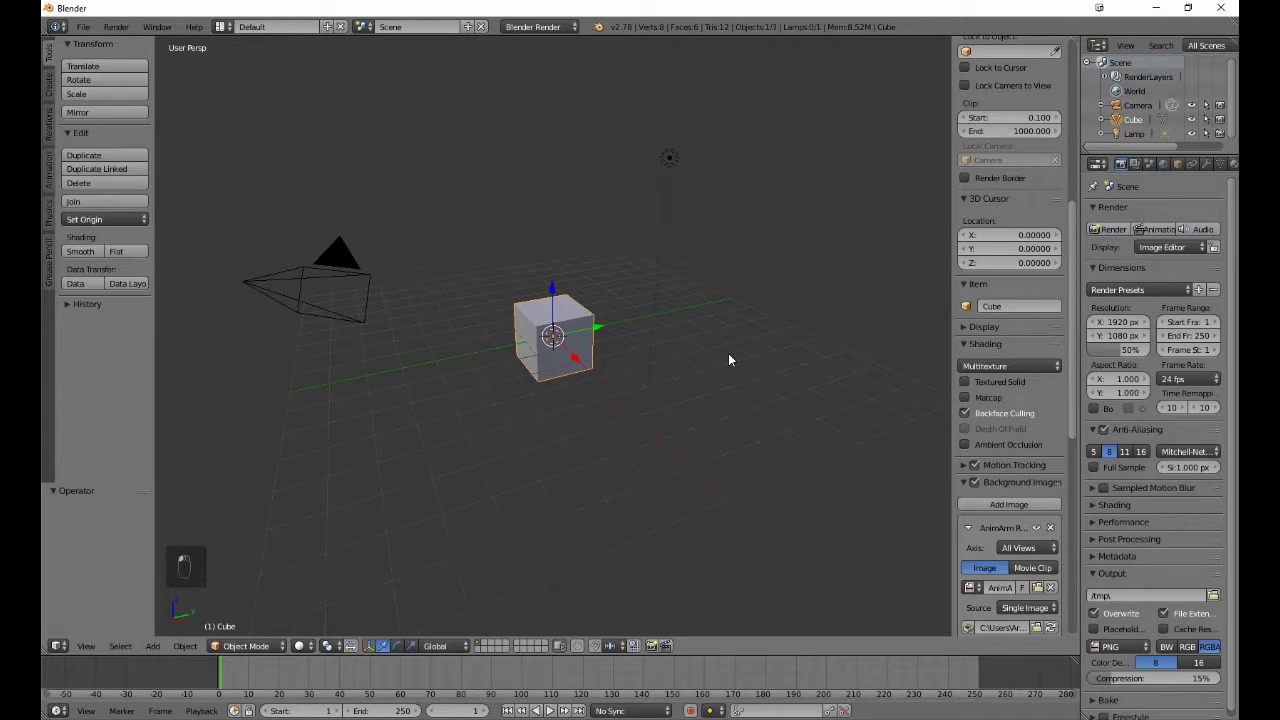
# Step: Switch the viewport to the right orthographic view to display the arm reference image
pyautogui.press('KP_3')
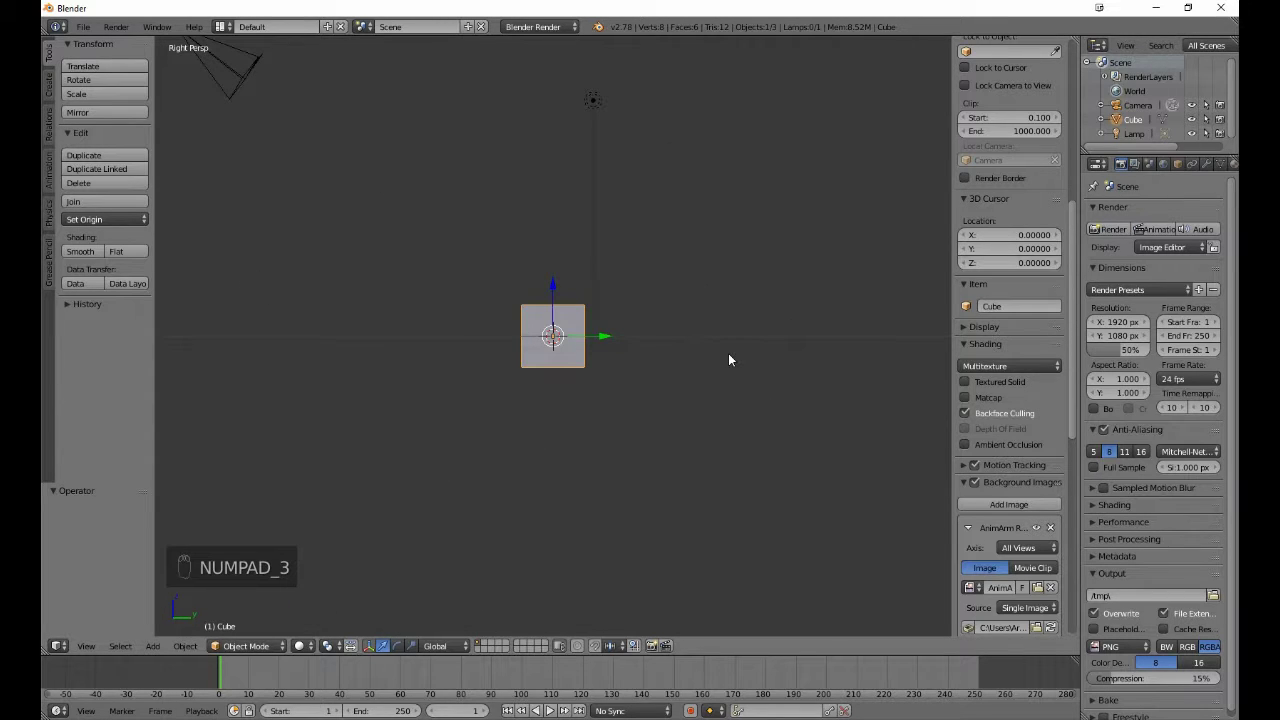
pyautogui.press('KP_5')
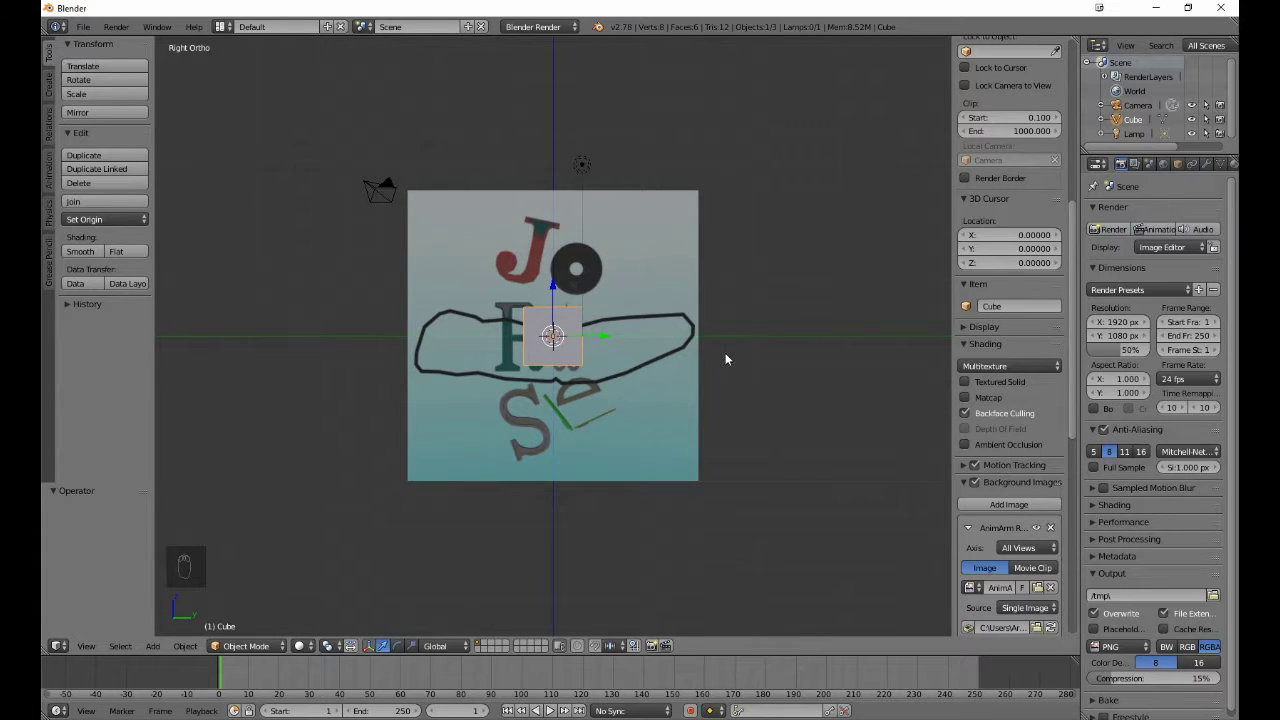
pyautogui.scroll(4, 726, 358)
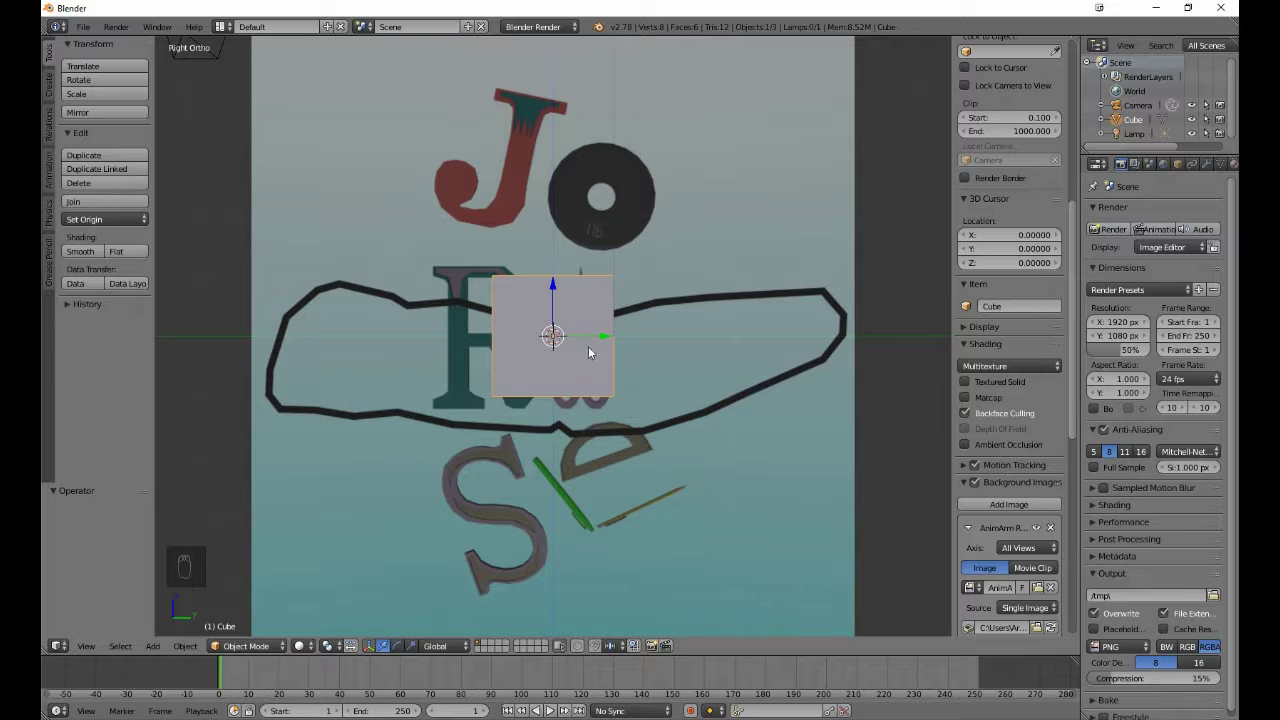
# Step: Move the default cube about -4.54 units along the Y axis
pyautogui.moveTo(591, 336); pyautogui.dragTo(320, 365)
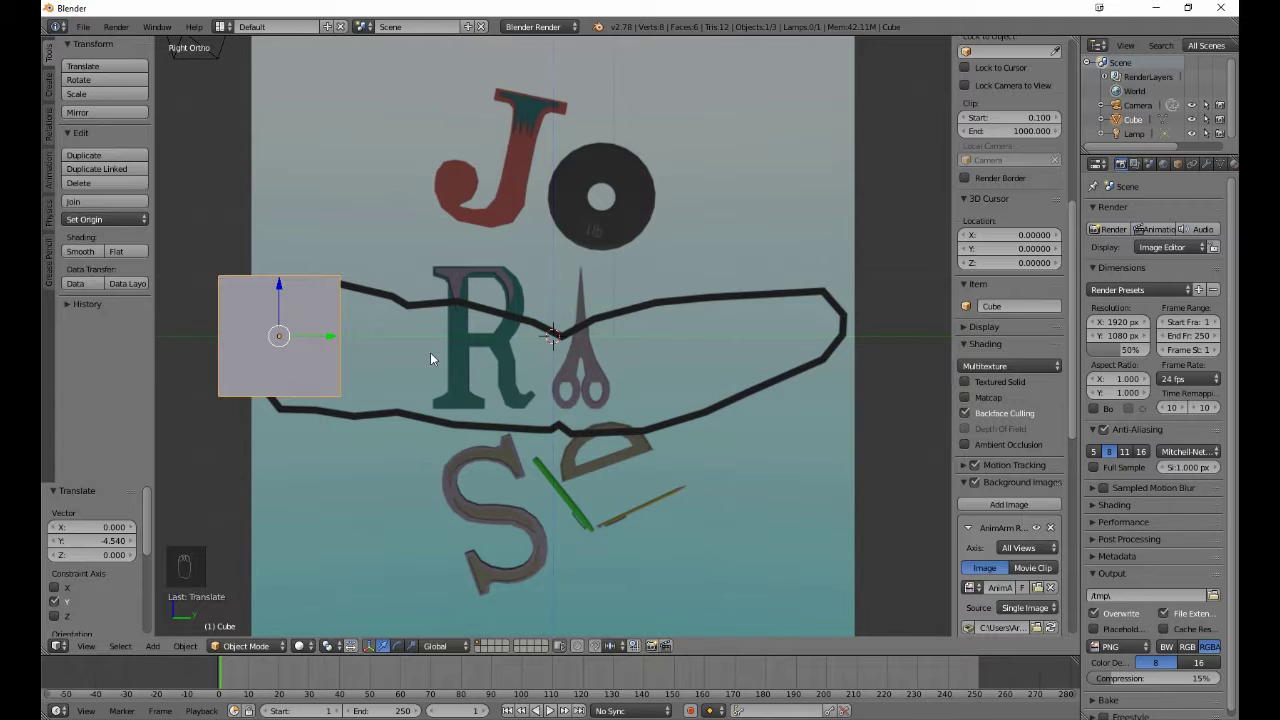
pyautogui.press('Tab')
pyautogui.press('Tab')
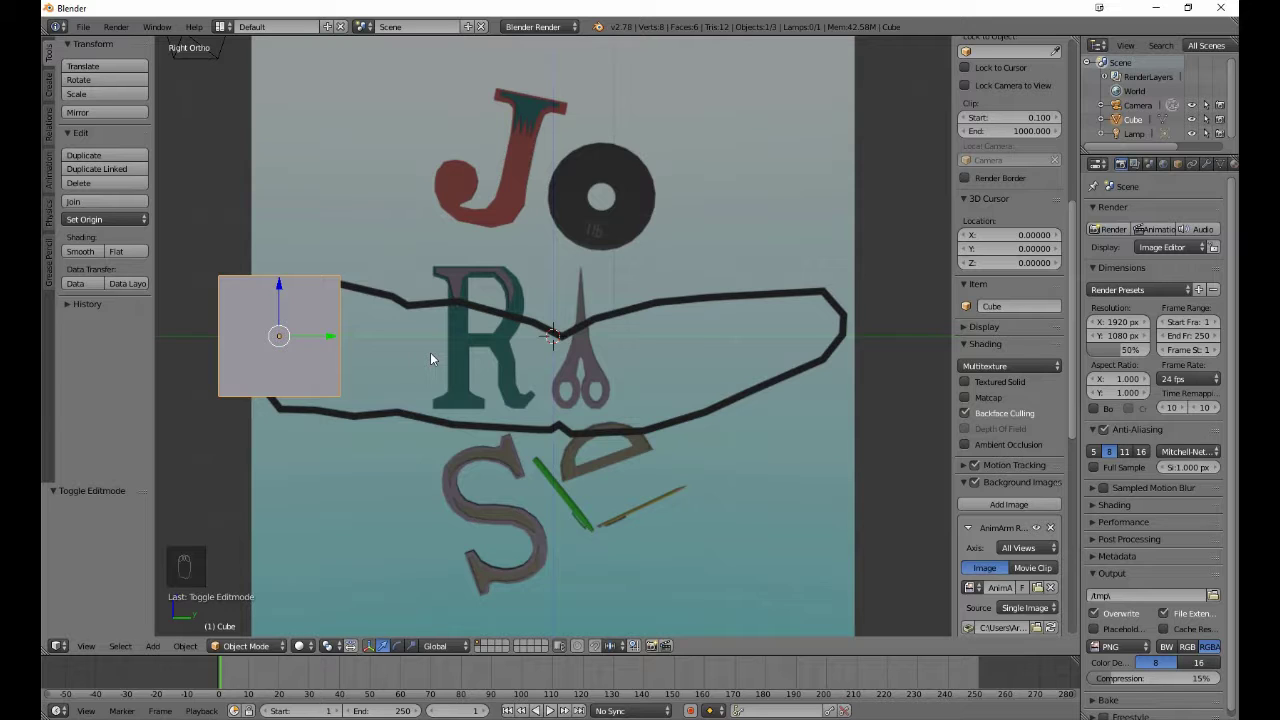
# Step: Delete the default cube and add a cylinder with 12 vertices and the cap fill type set to Nothing
pyautogui.press('x')
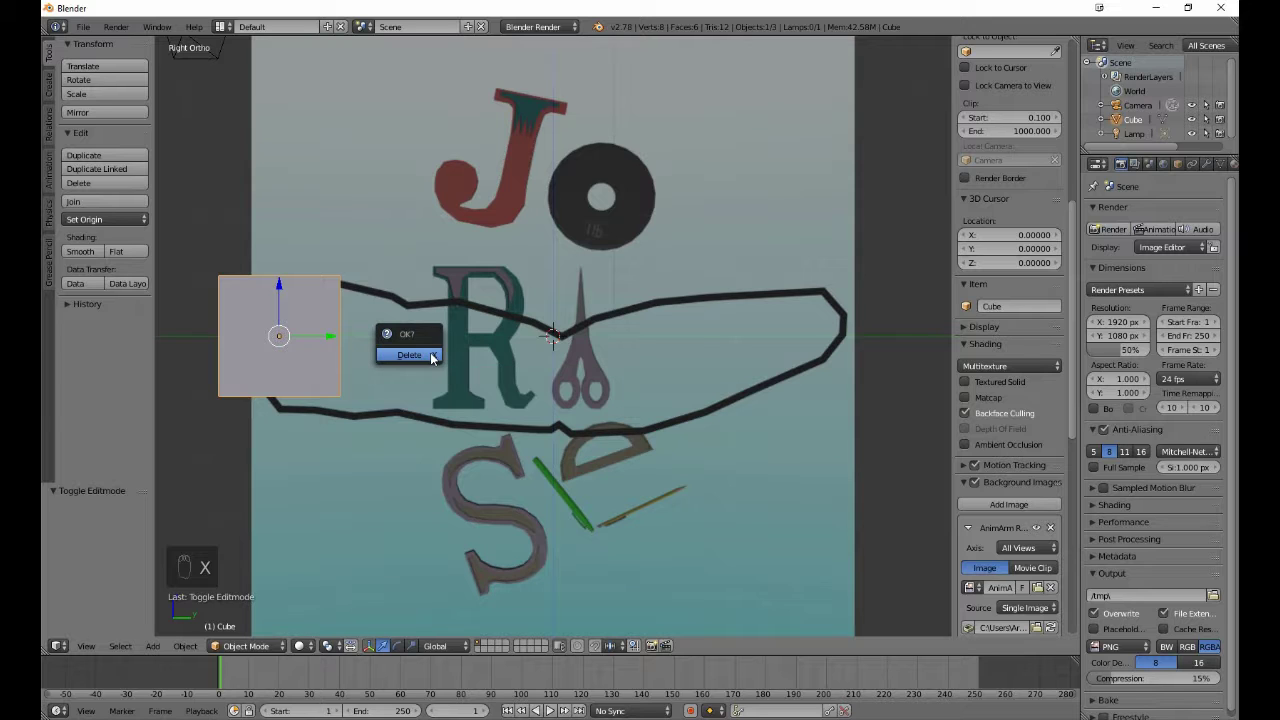
pyautogui.click(430, 355)
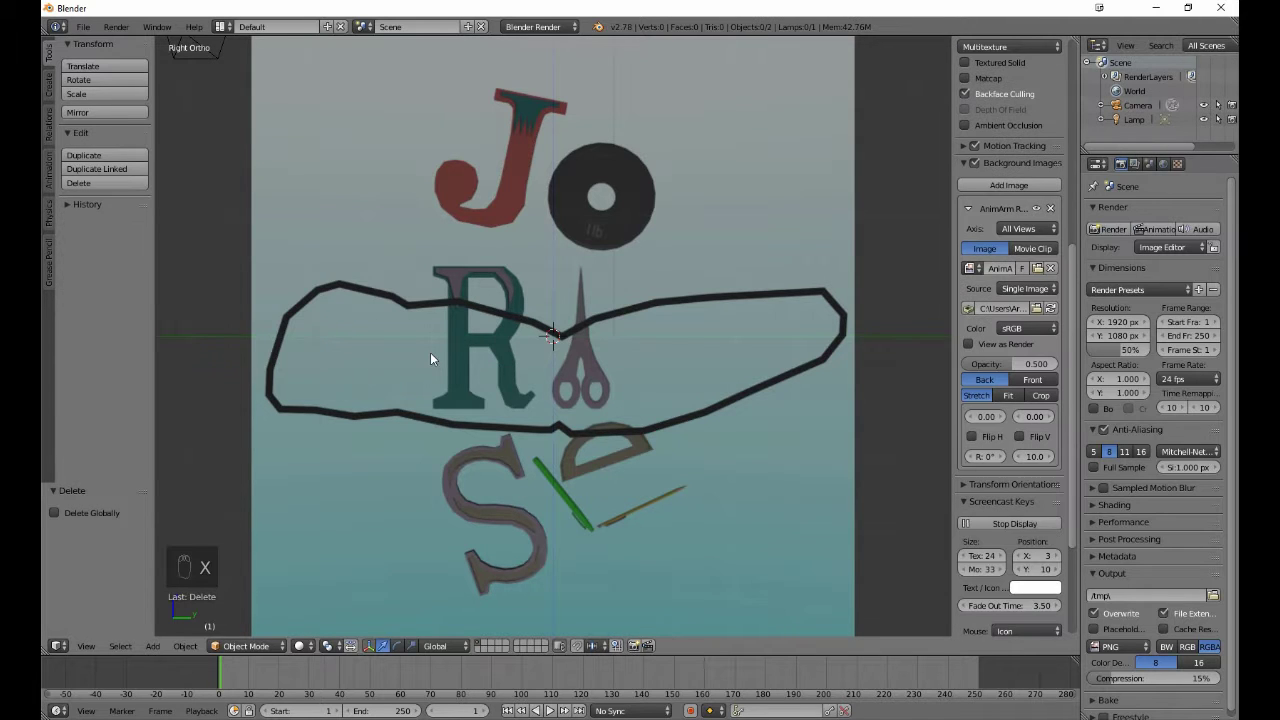
pyautogui.click(46, 92)
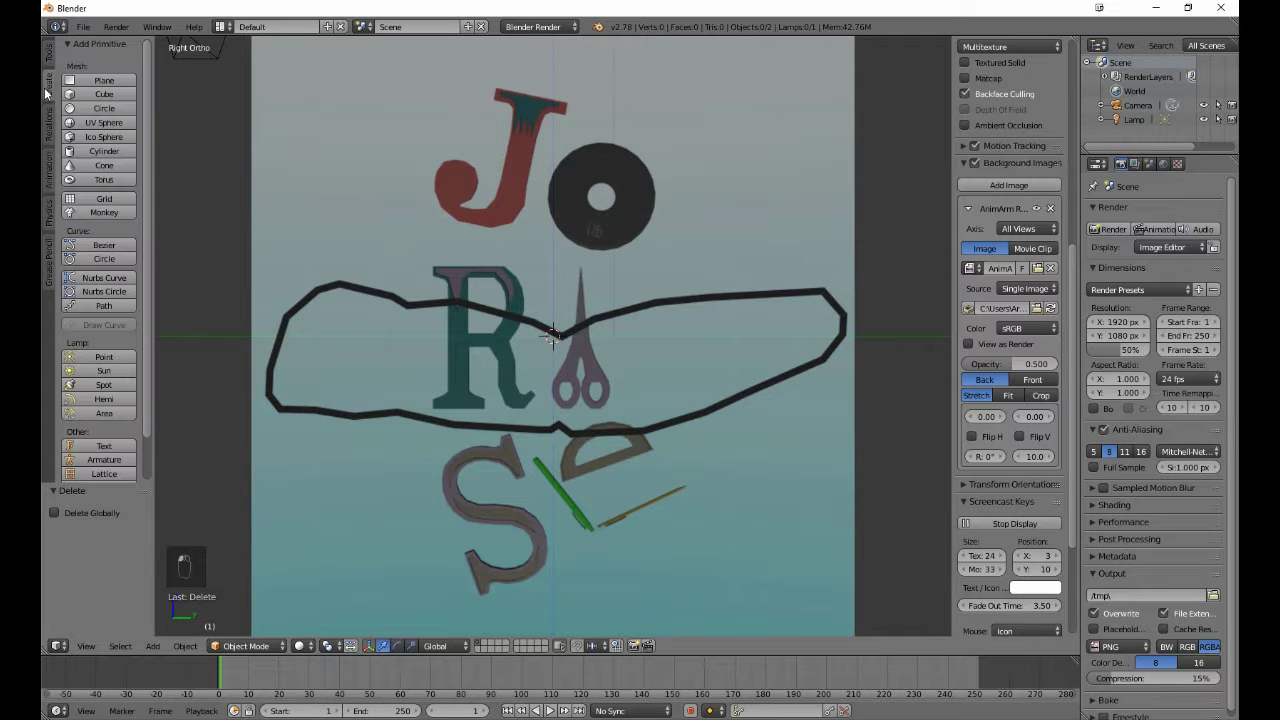
pyautogui.click(101, 151)
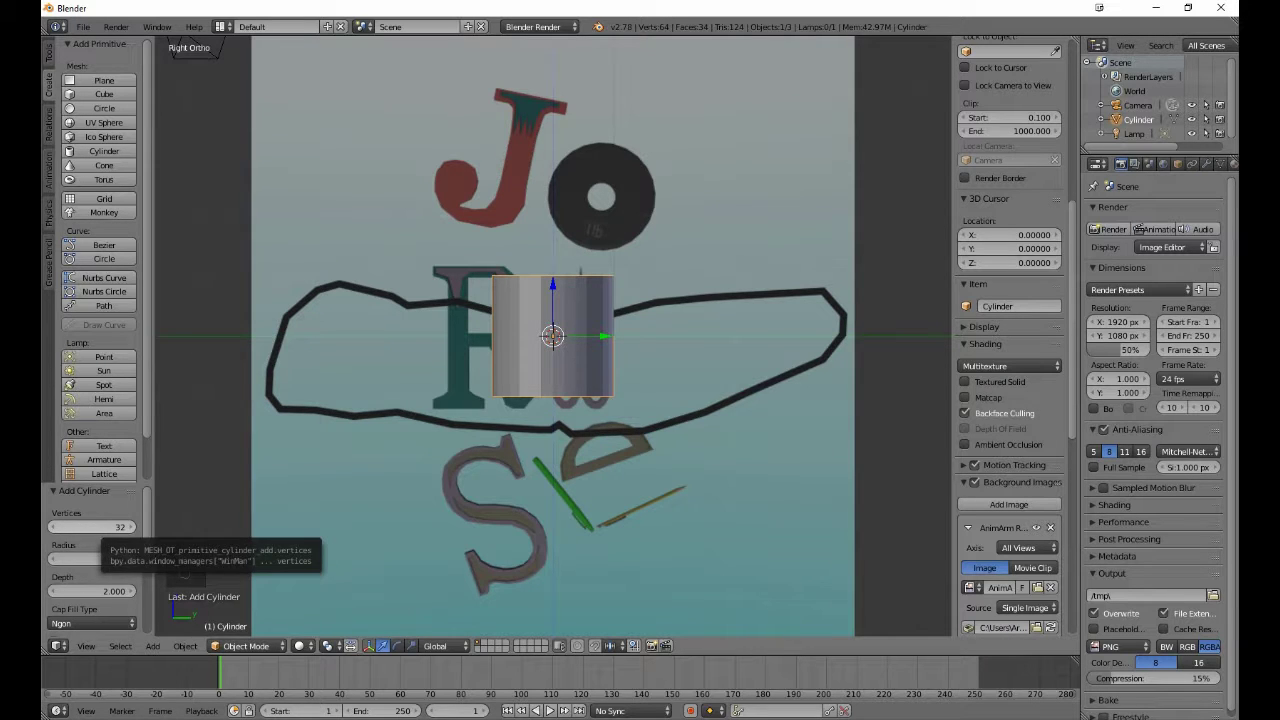
pyautogui.click(99, 528)
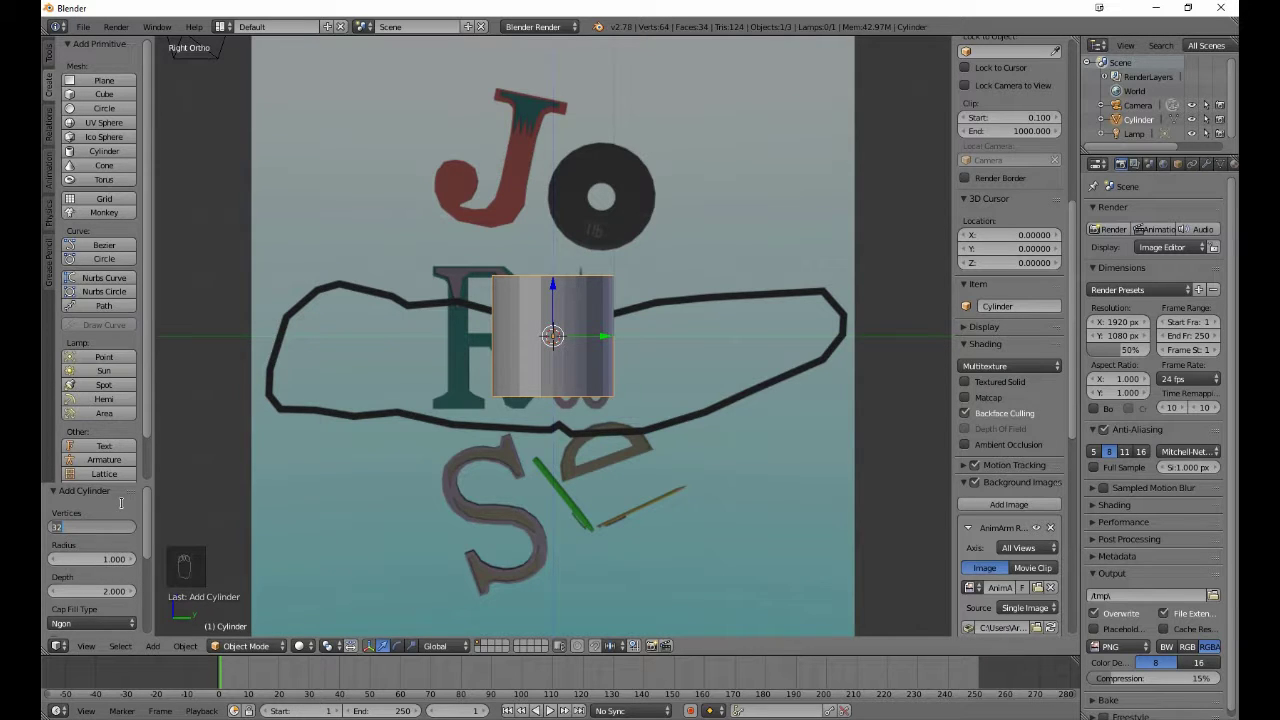
pyautogui.press('BackSpace')
pyautogui.press('Return')
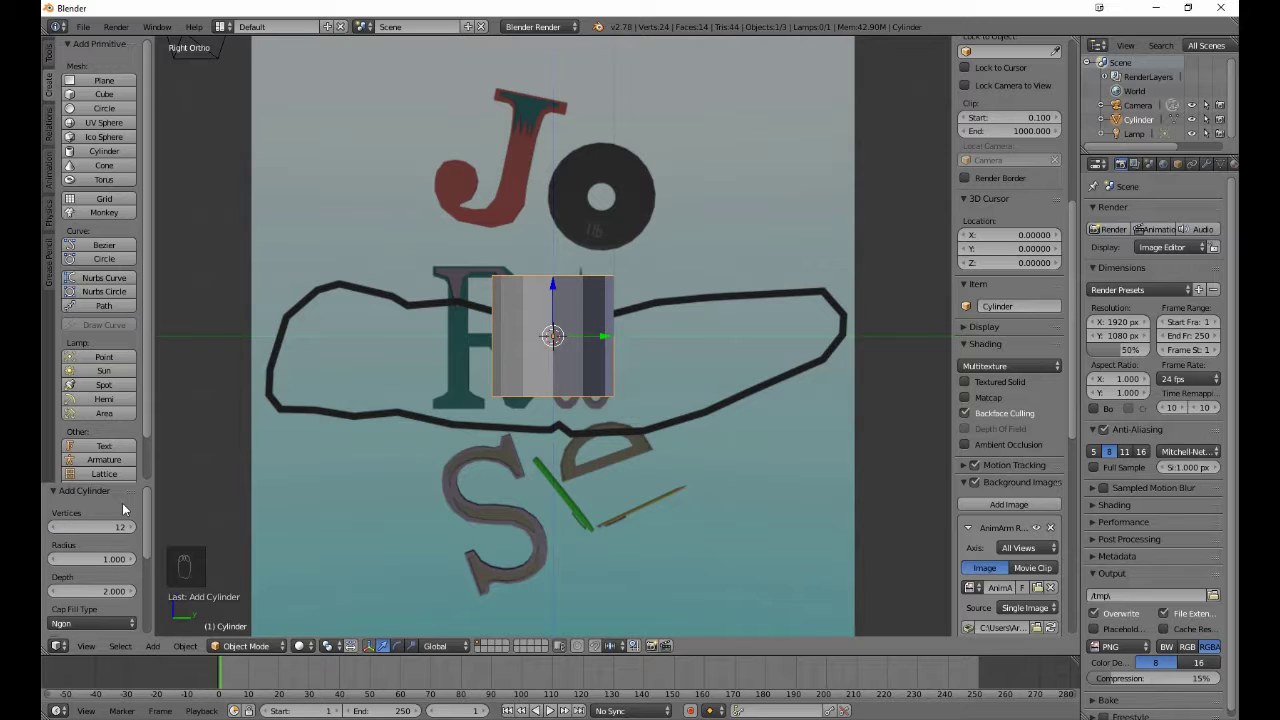
pyautogui.click(97, 622)
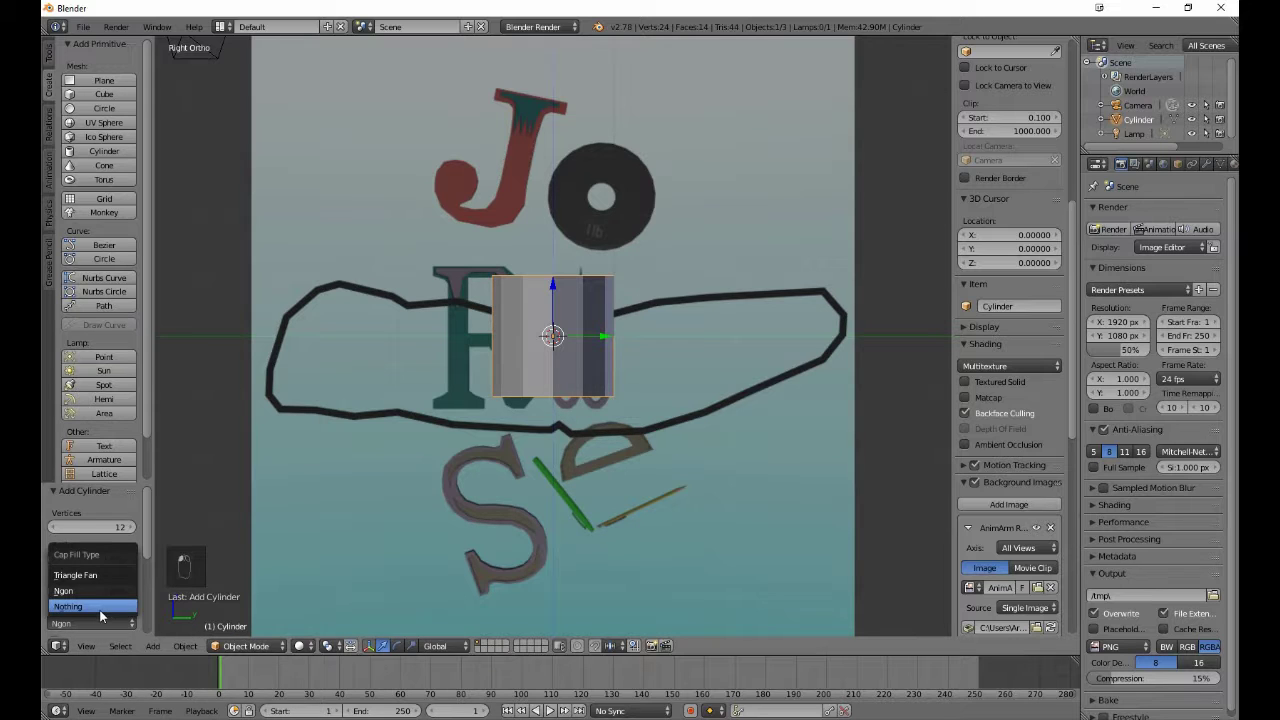
pyautogui.click(100, 610)
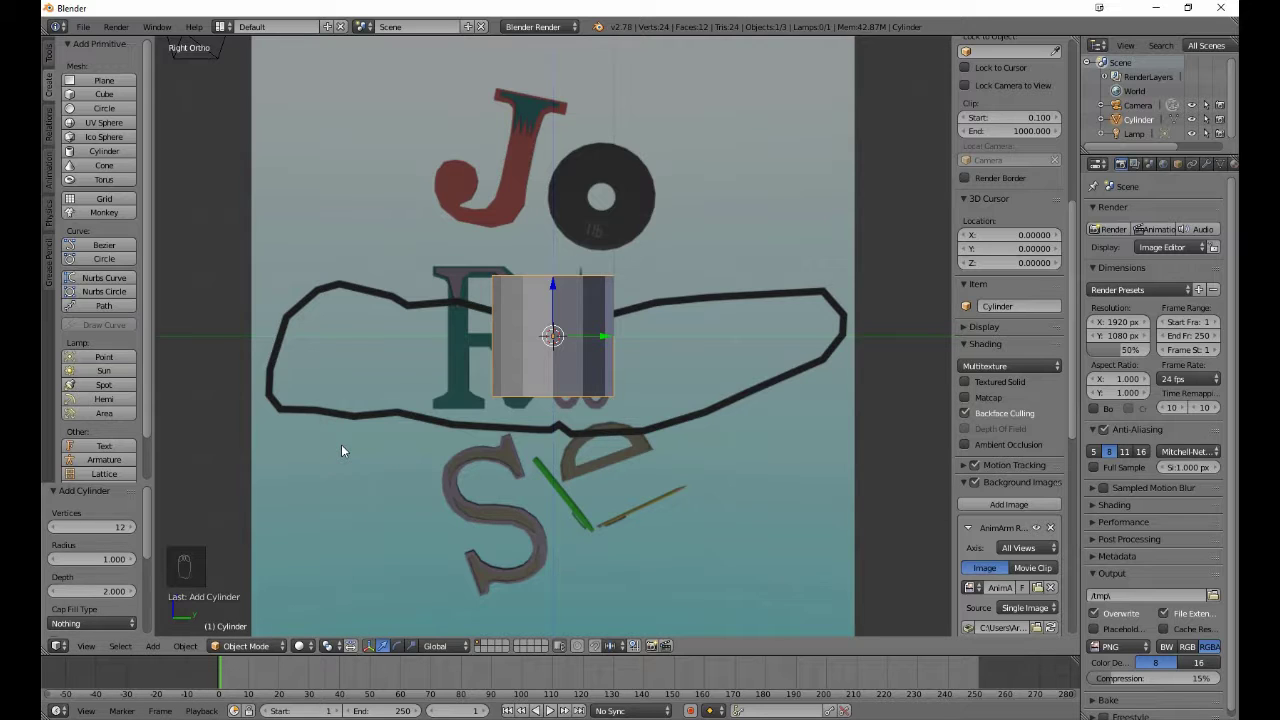
# Step: Rotate the cylinder 90° in the right view and move it about -0.63 units along Z onto the arm outline
pyautogui.press('r')
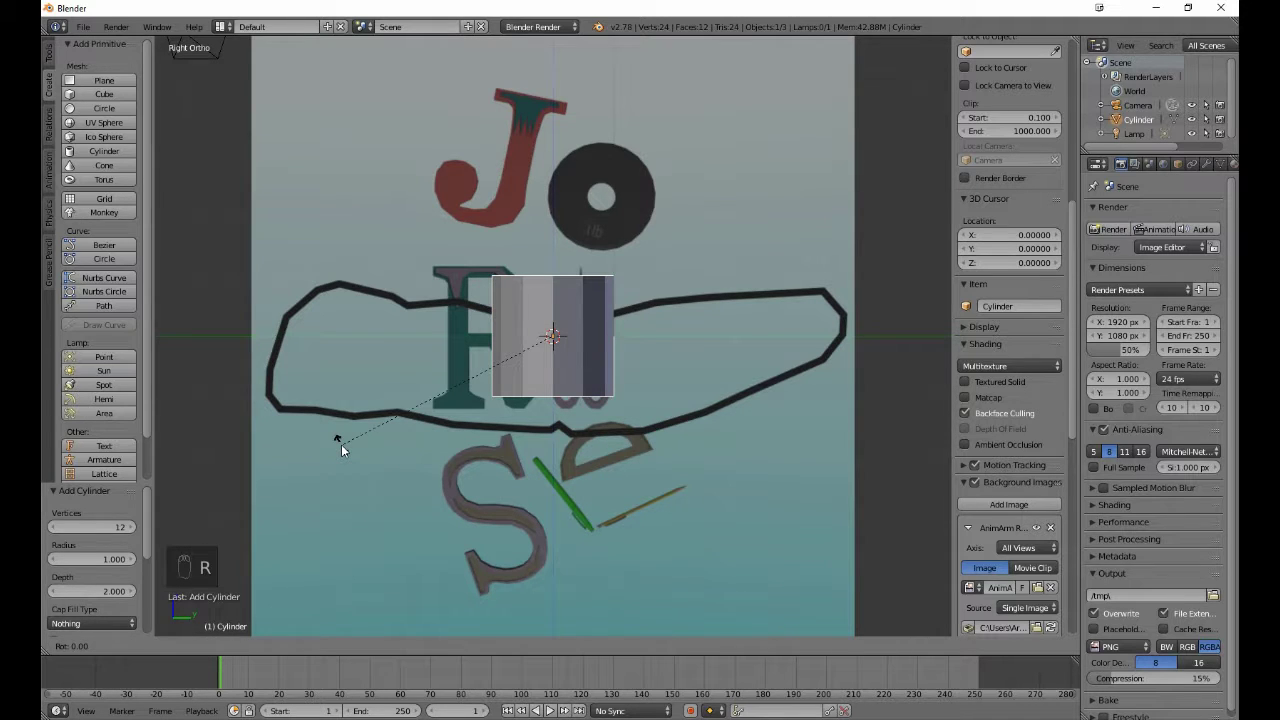
pyautogui.write('90')
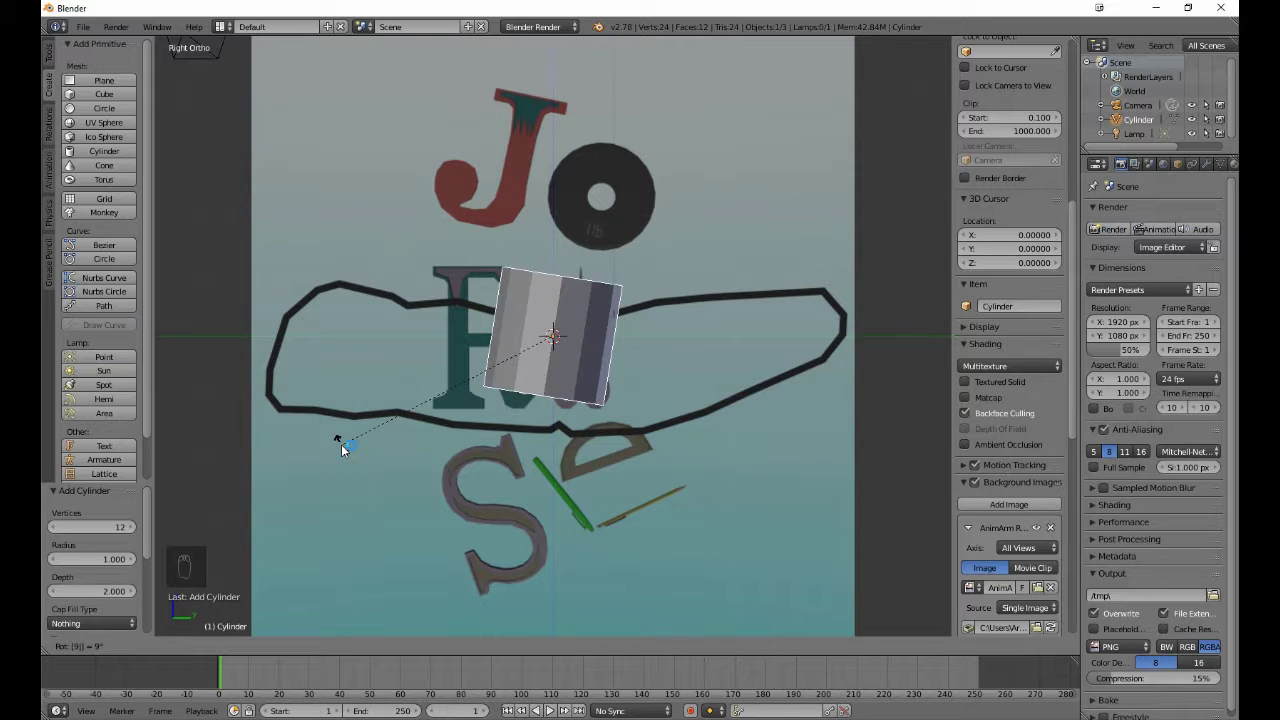
pyautogui.click(342, 447)
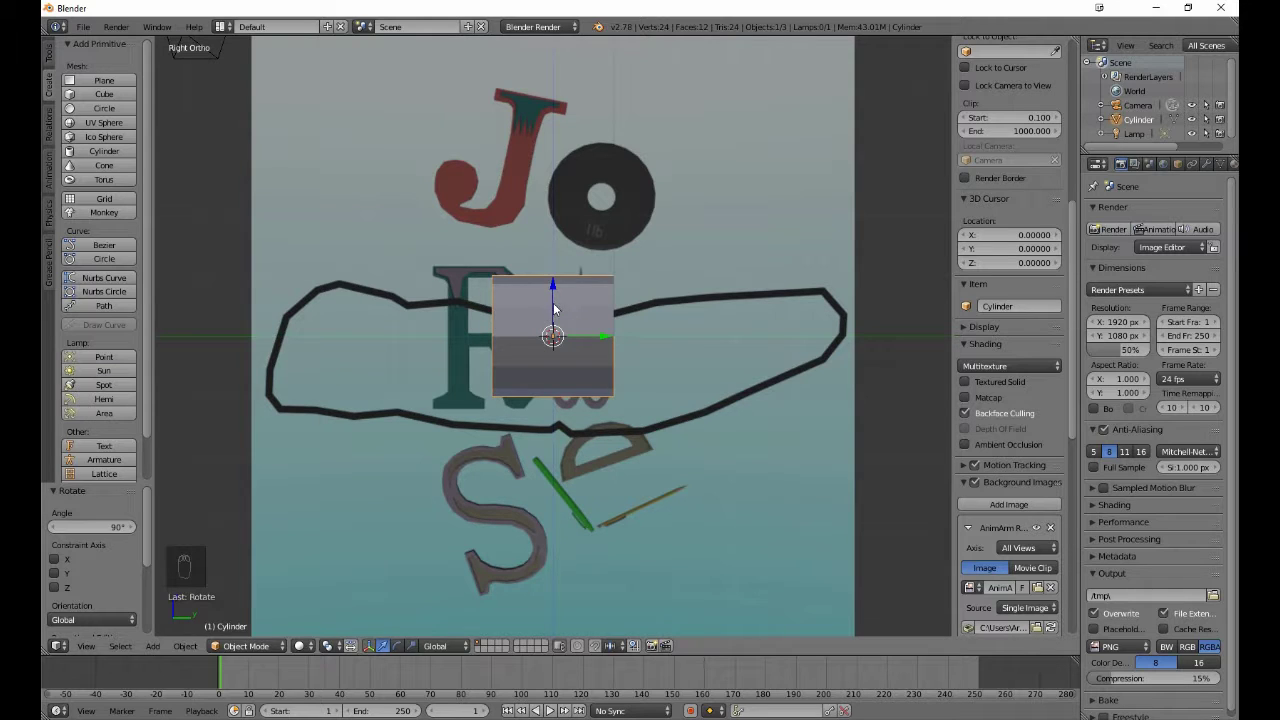
pyautogui.moveTo(553, 306); pyautogui.dragTo(568, 346)
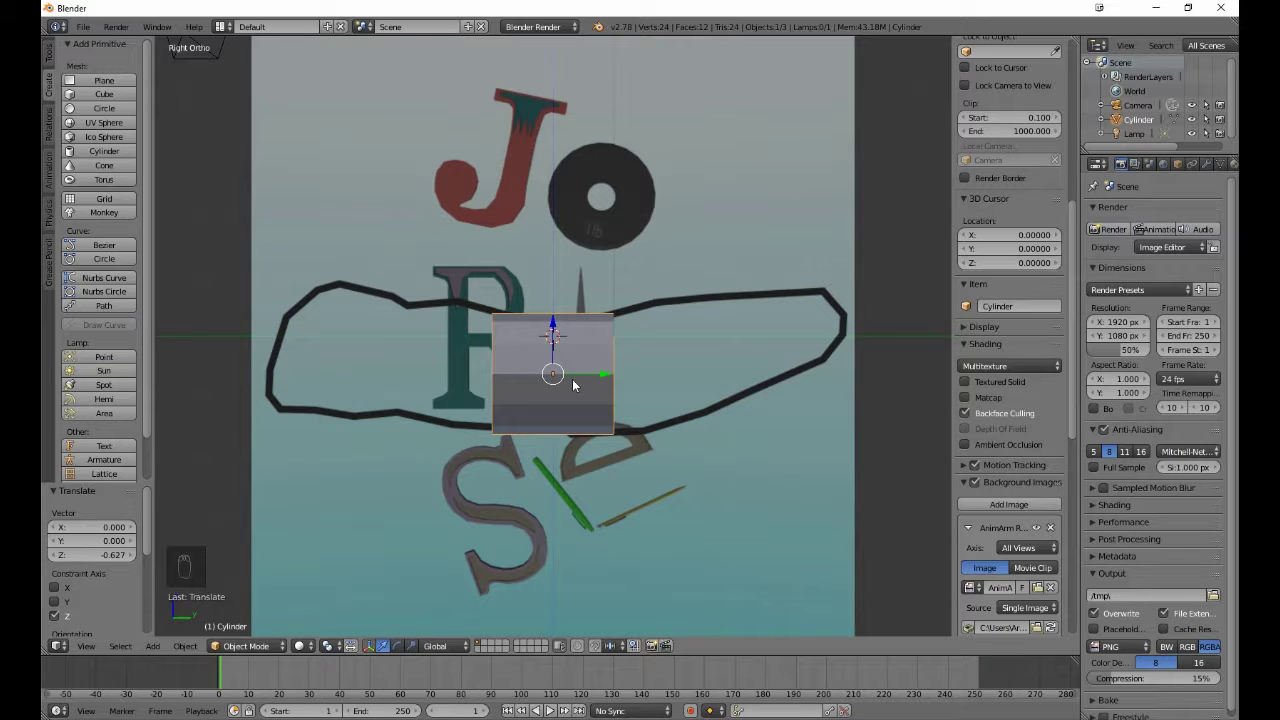
# Step: Move the cylinder object about -4.52 in Y and 0.58 in Z, and in Edit Mode move its mesh about 4.60 in Y and -0.67 in Z
pyautogui.press('g')
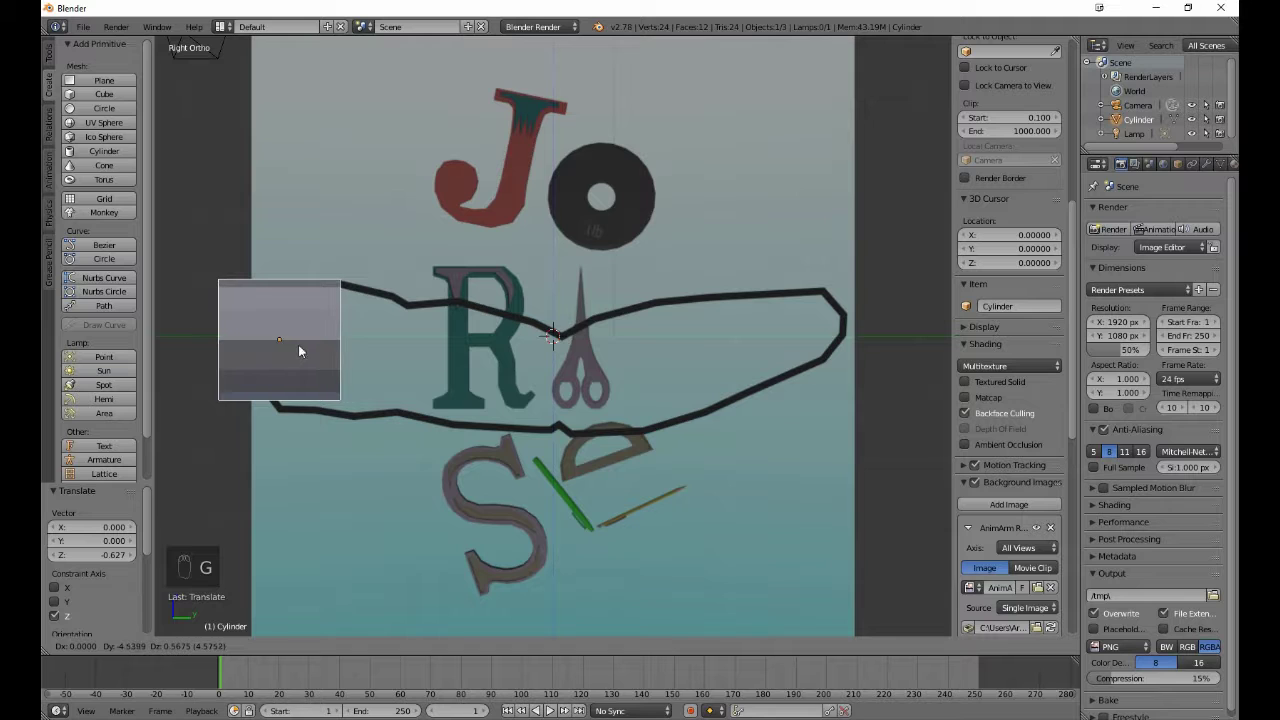
pyautogui.click(300, 344)
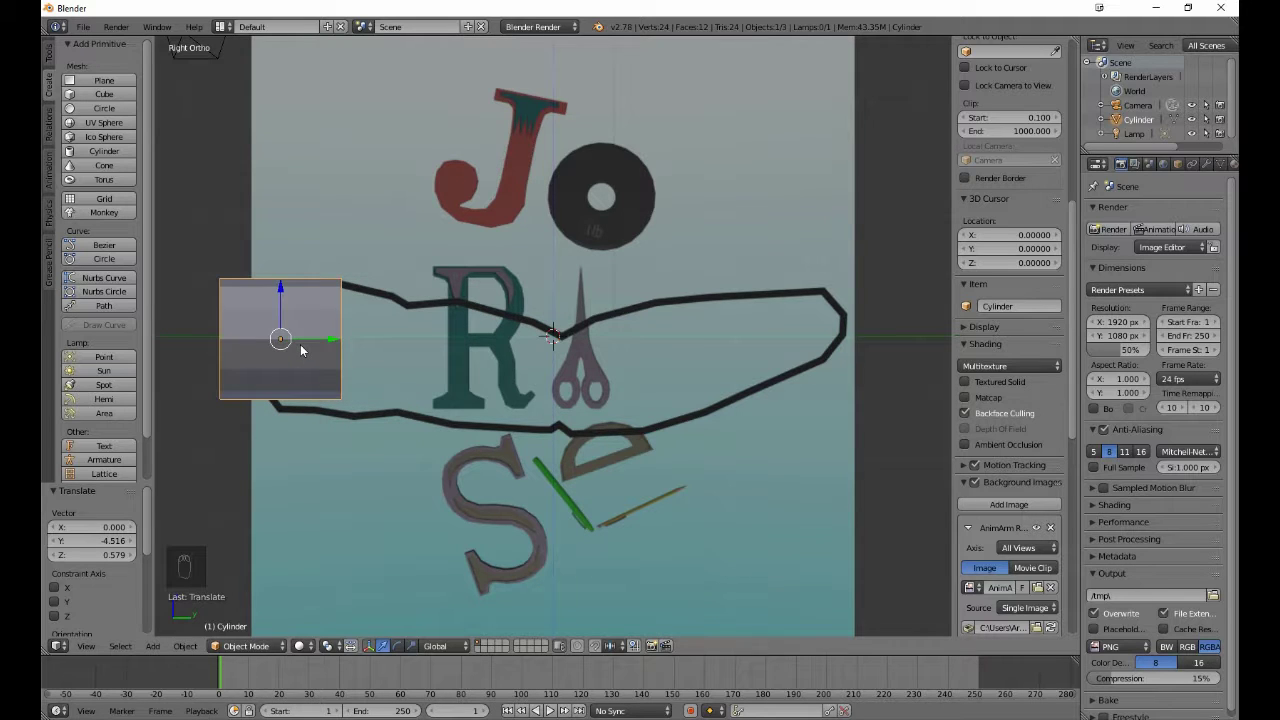
pyautogui.press('Tab')
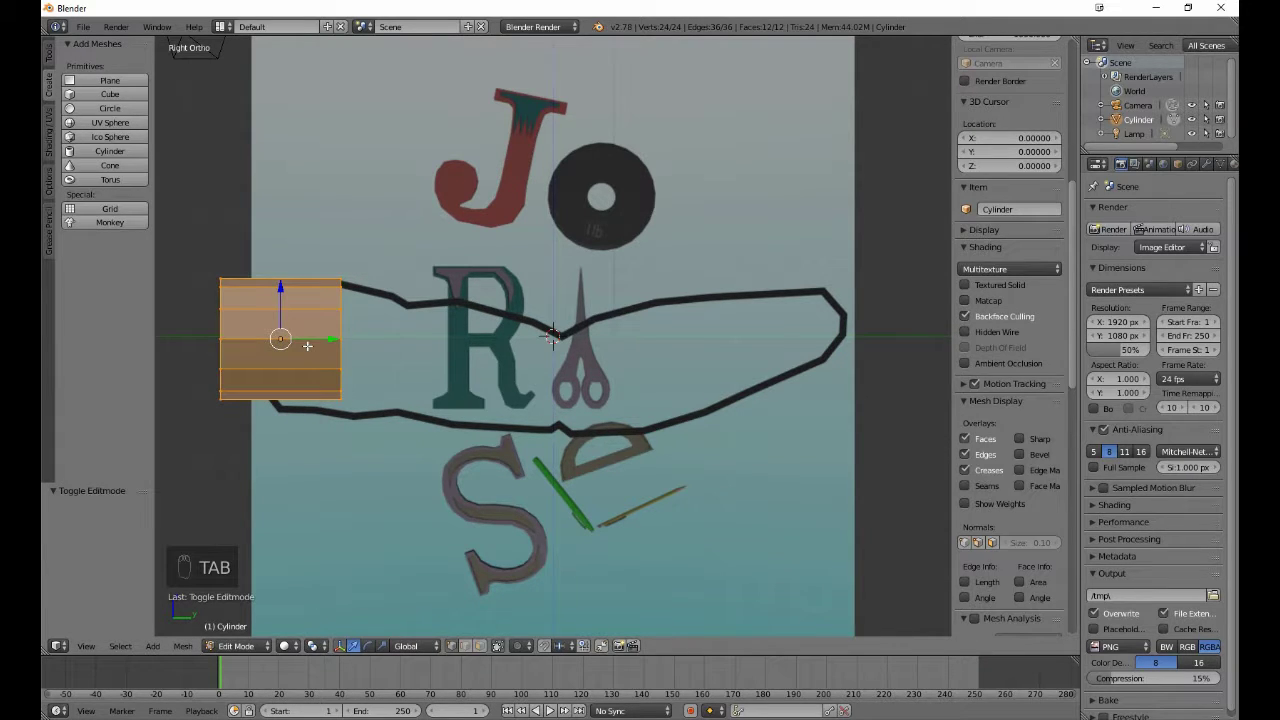
pyautogui.press('g')
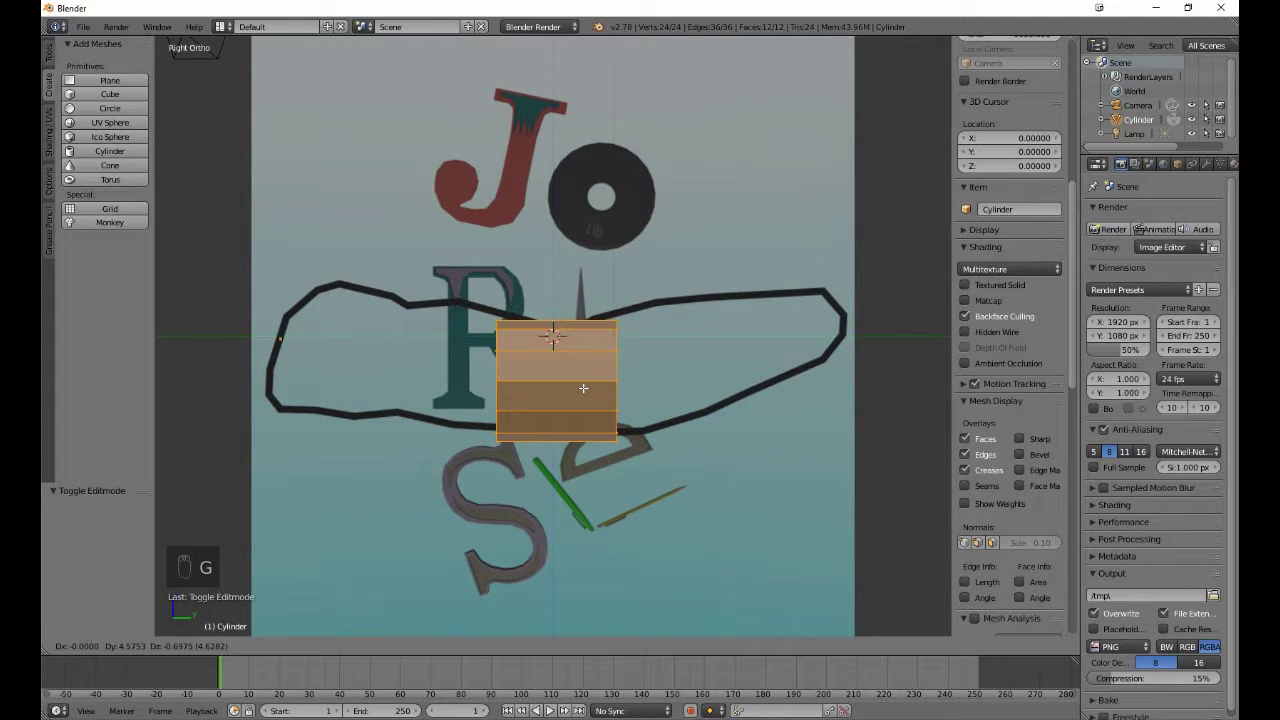
pyautogui.click(584, 388)
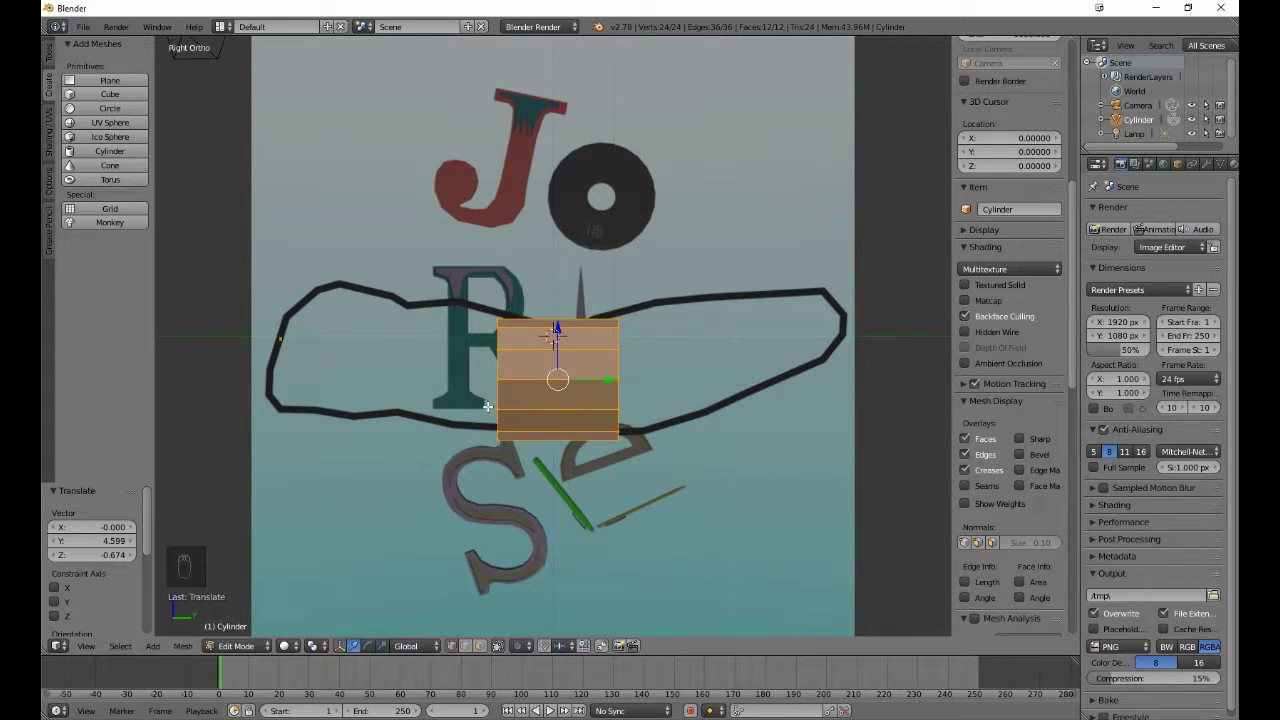
pyautogui.press('g')
pyautogui.rightClick(401, 506)
pyautogui.press('s')
pyautogui.press('y')
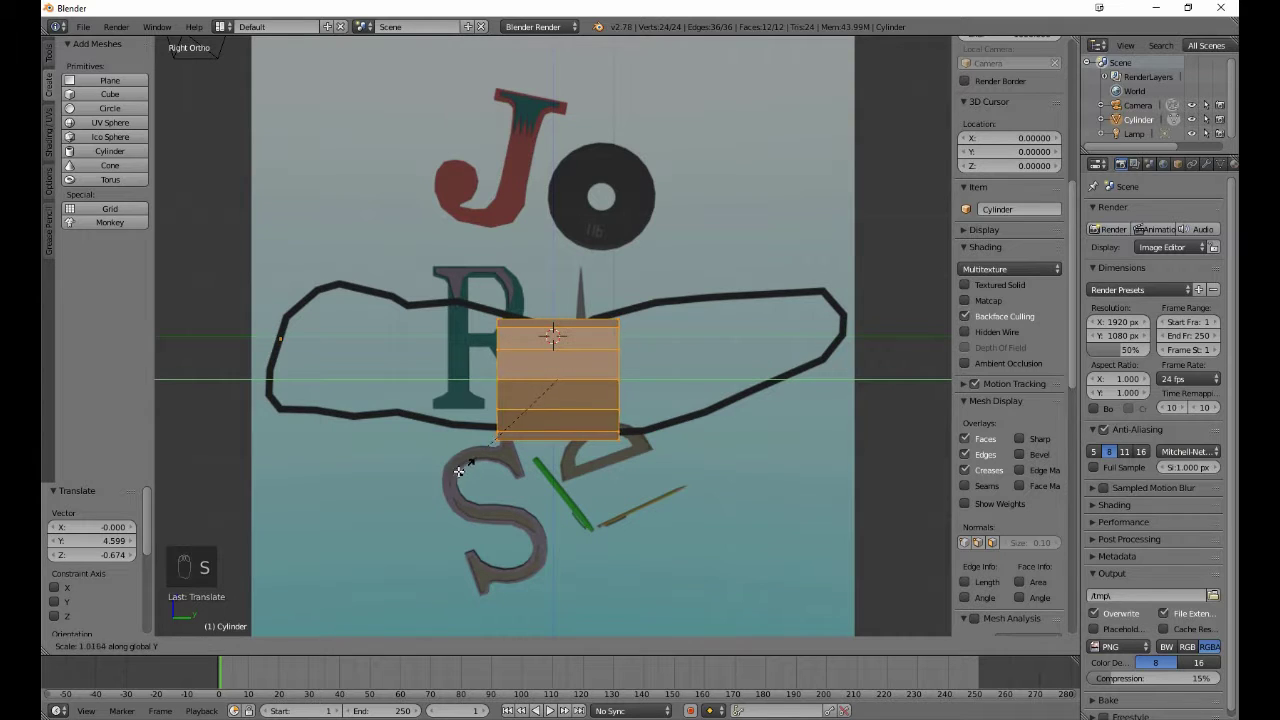
pyautogui.rightClick(277, 543)
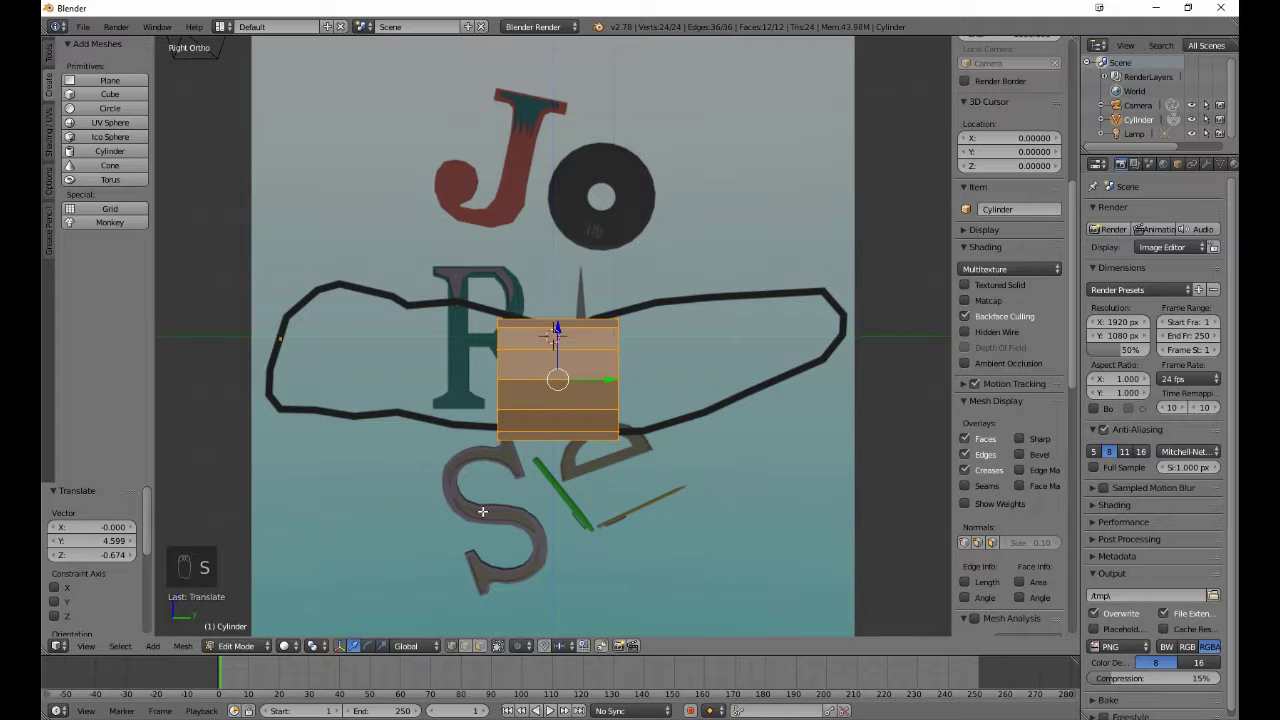
# Step: Stretch the cylinder mesh along Y by a factor of about 2.8, and again by about 1.55, to span the arm outline
pyautogui.press('s')
pyautogui.press('y')
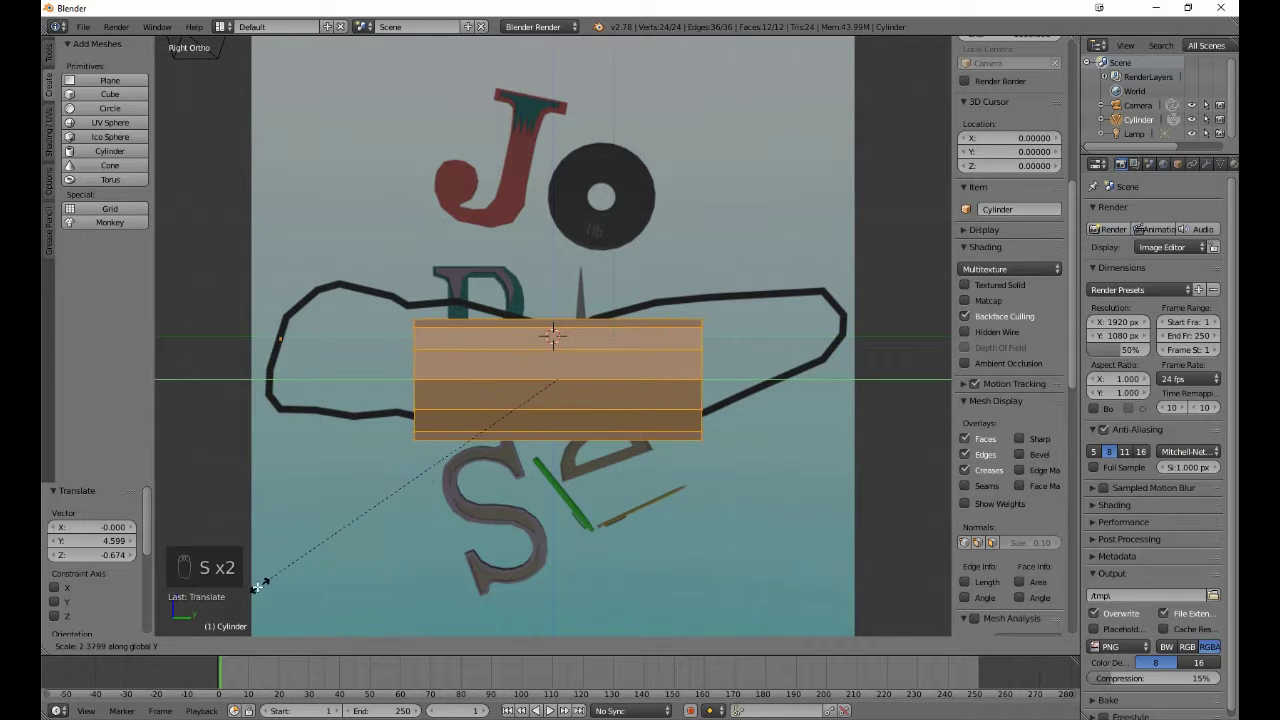
pyautogui.click(212, 613)
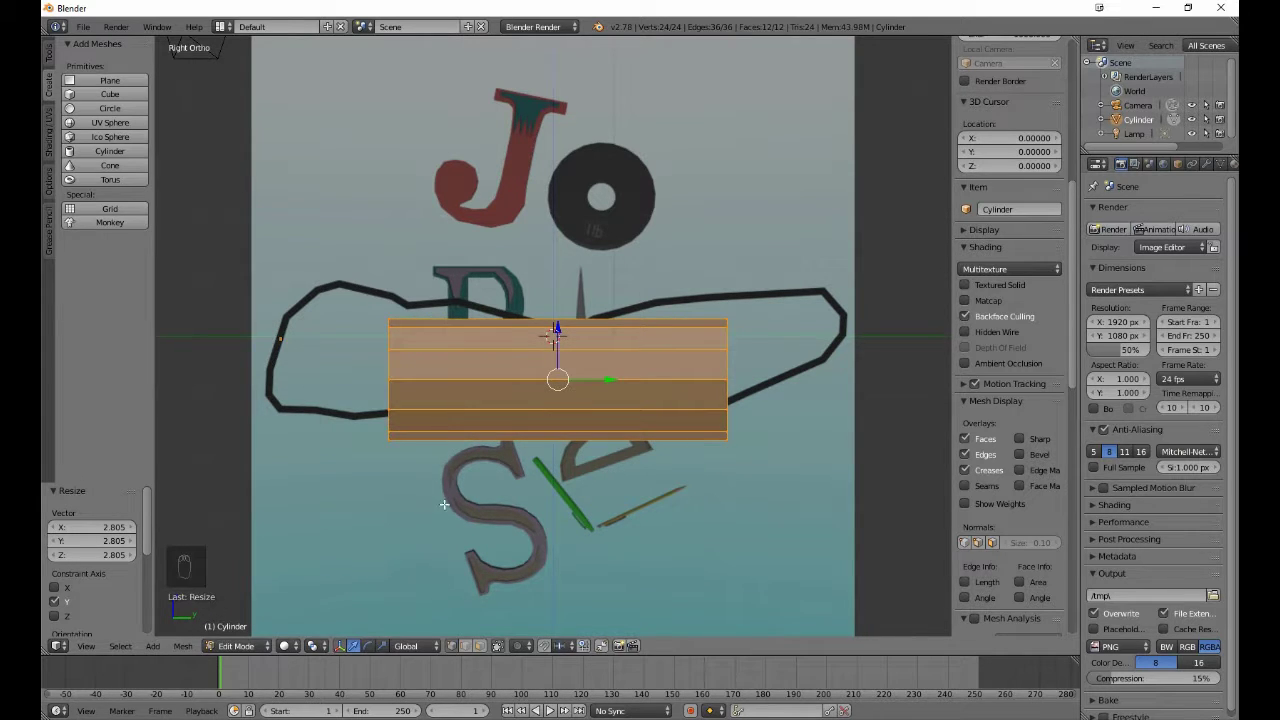
pyautogui.press('s')
pyautogui.press('y')
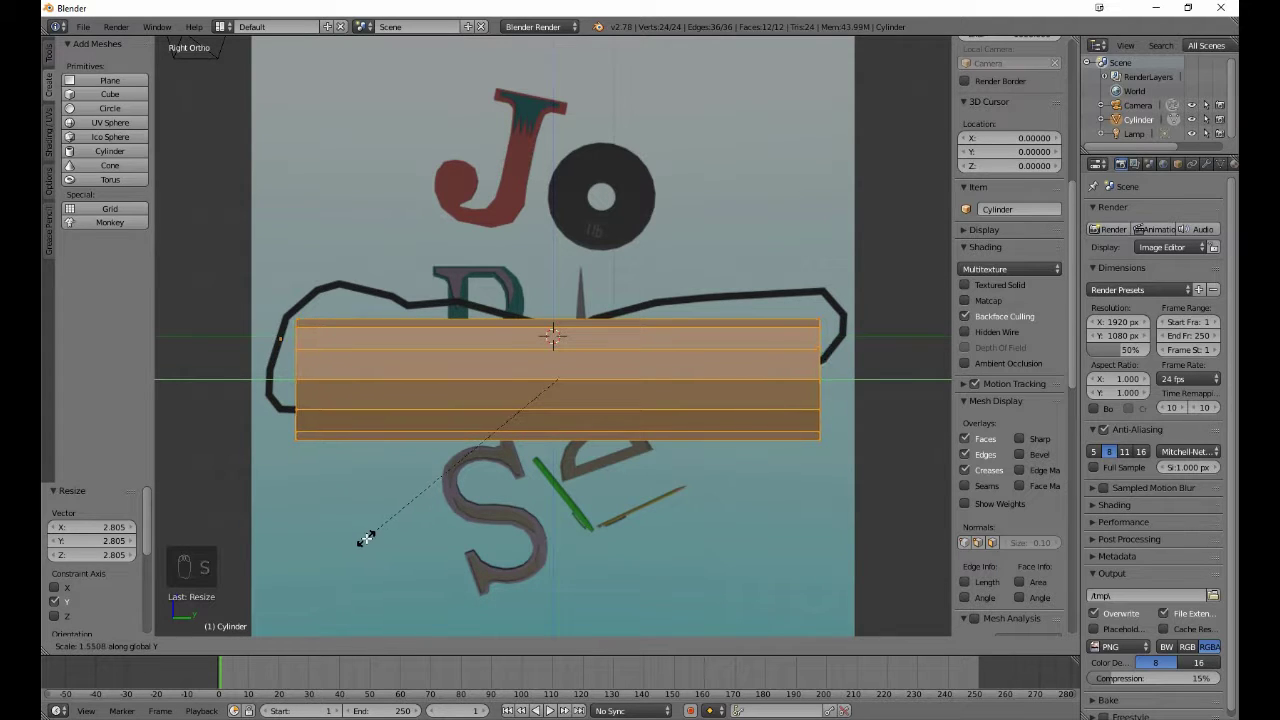
pyautogui.click(366, 535)
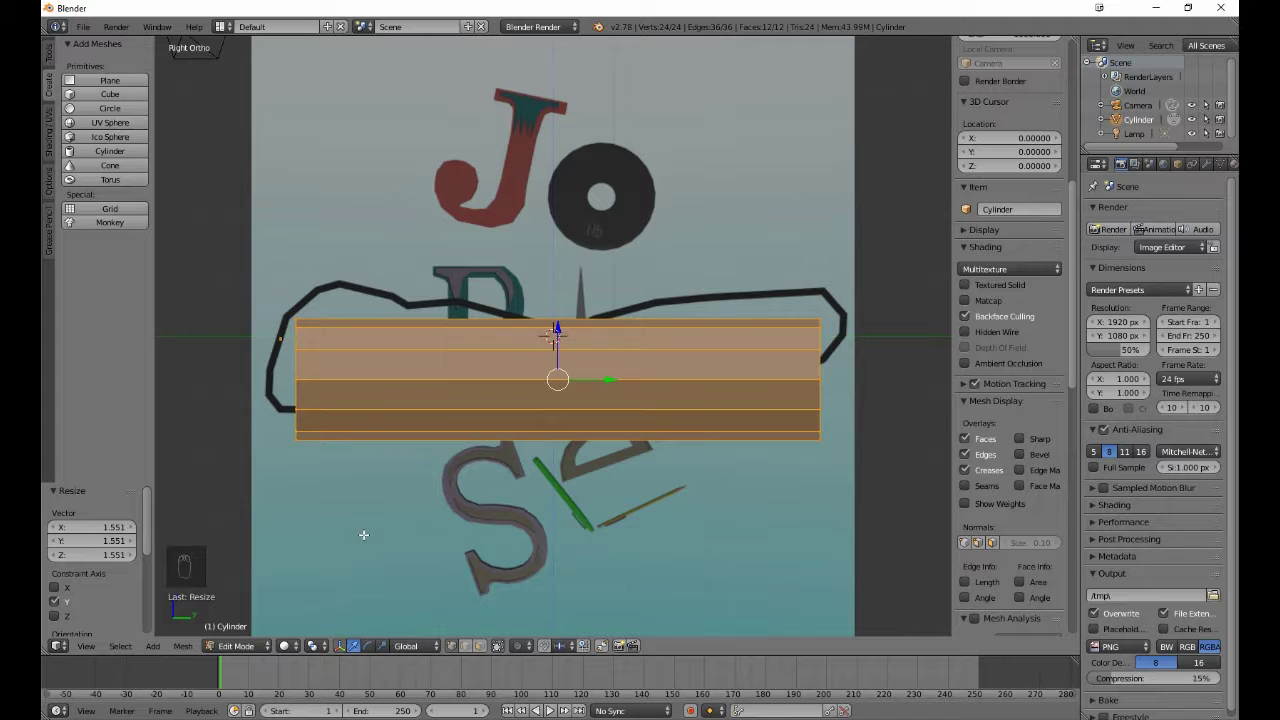
pyautogui.press('a')
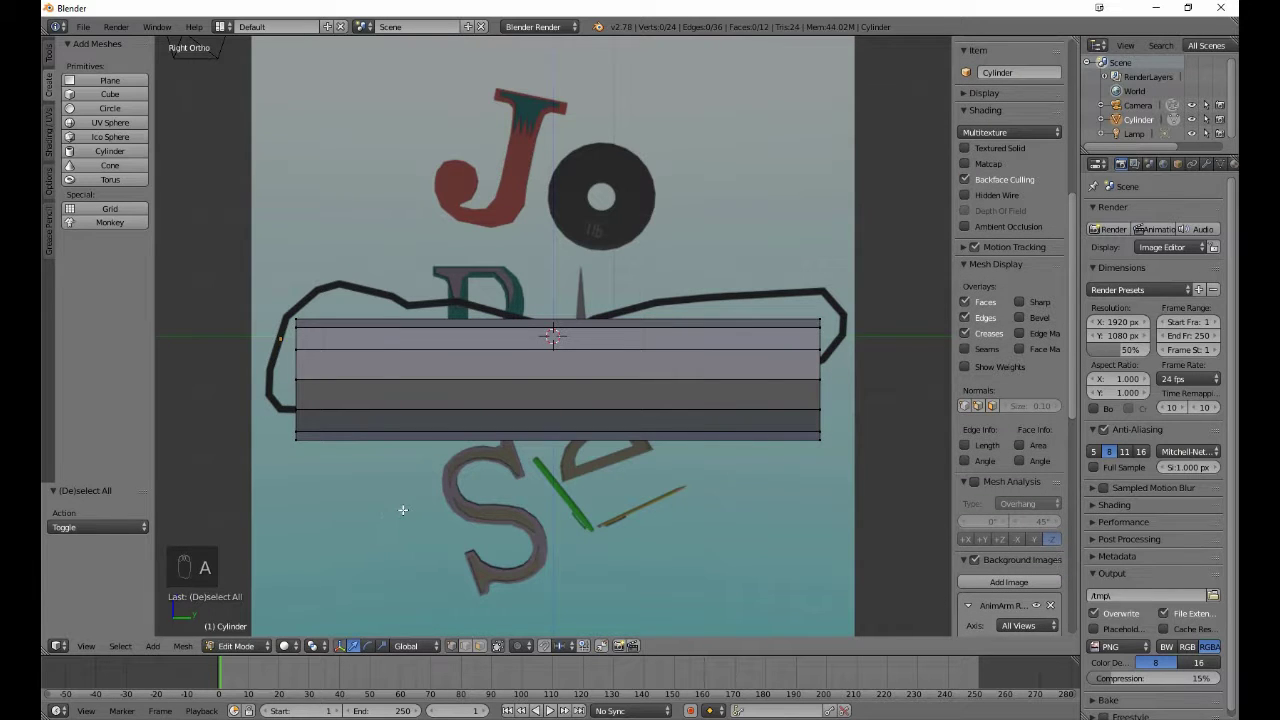
# Step: Show the mesh in wireframe and add 5 evenly spaced loop cuts around the cylinder without sliding them
pyautogui.press('z')
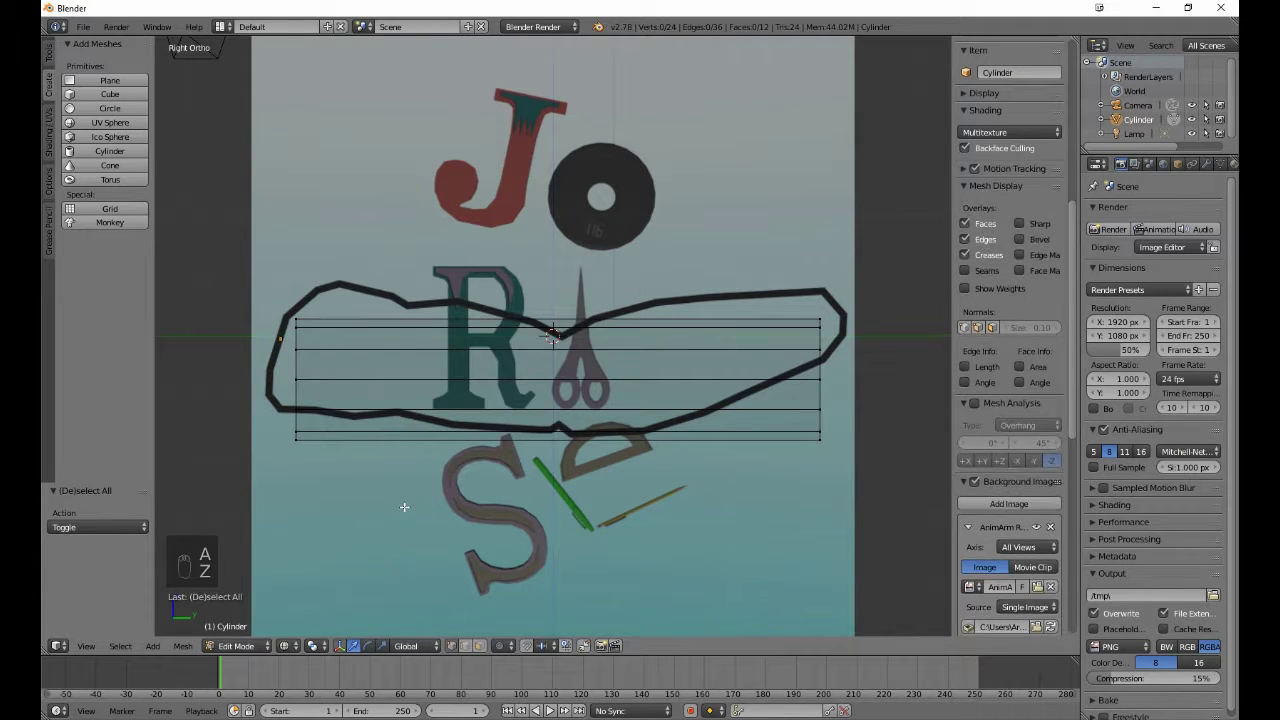
pyautogui.click(50, 52)
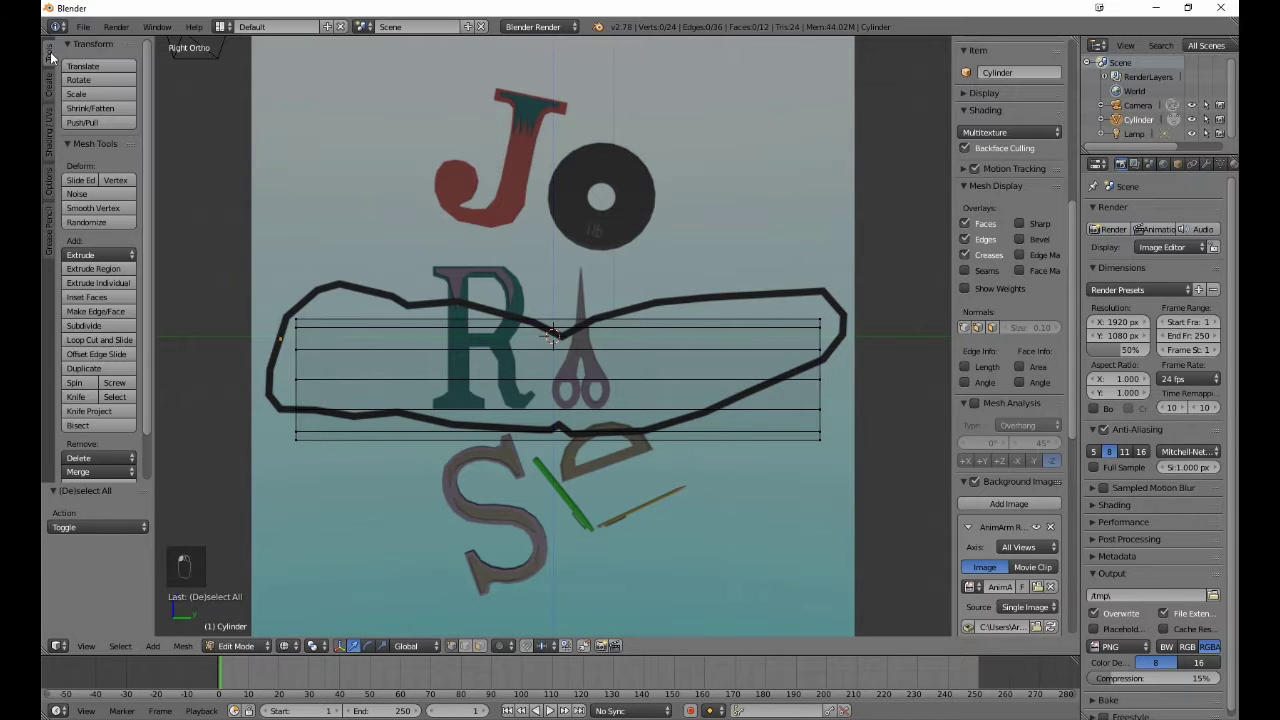
pyautogui.click(107, 340)
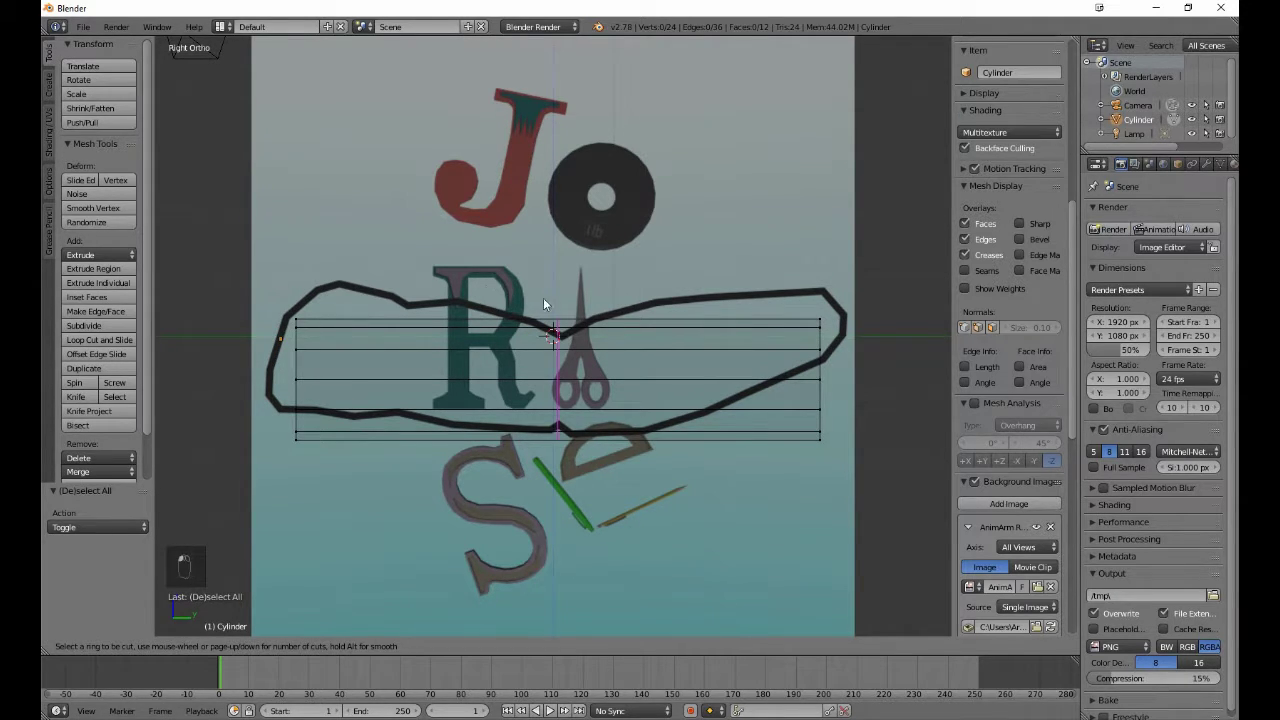
pyautogui.scroll(4, 550, 375)
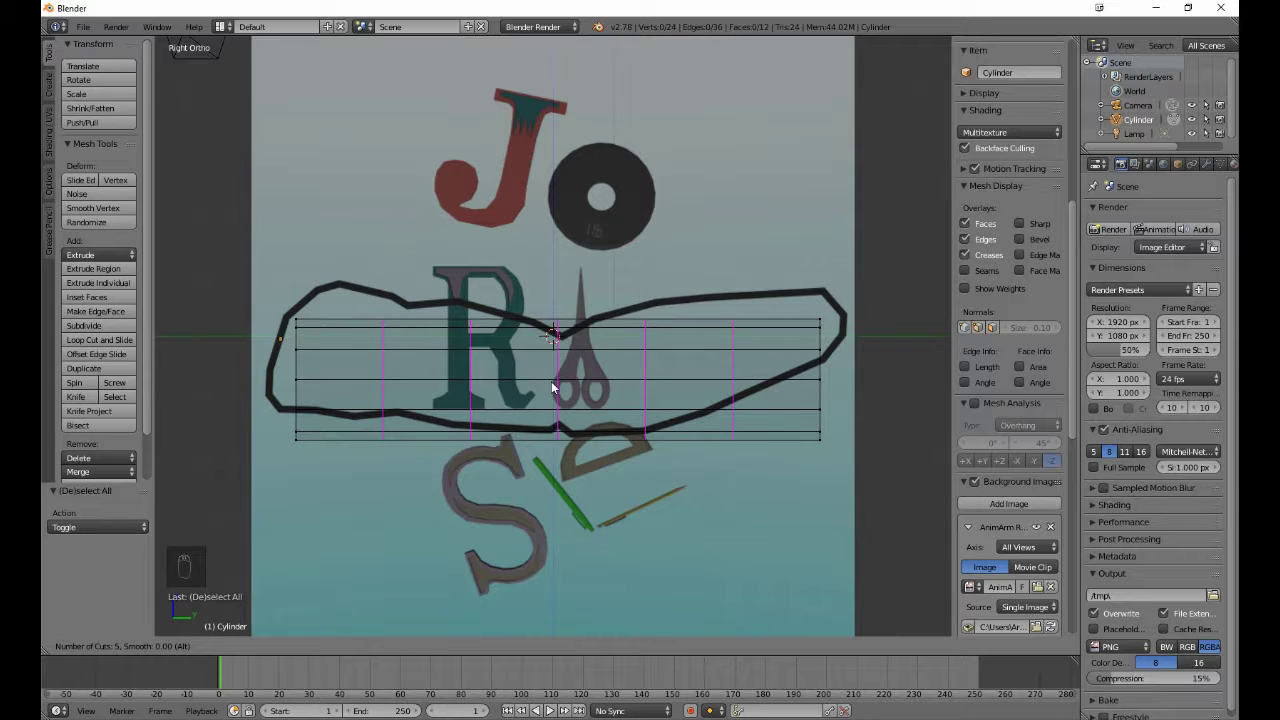
pyautogui.click(551, 381)
pyautogui.rightClick(551, 381)
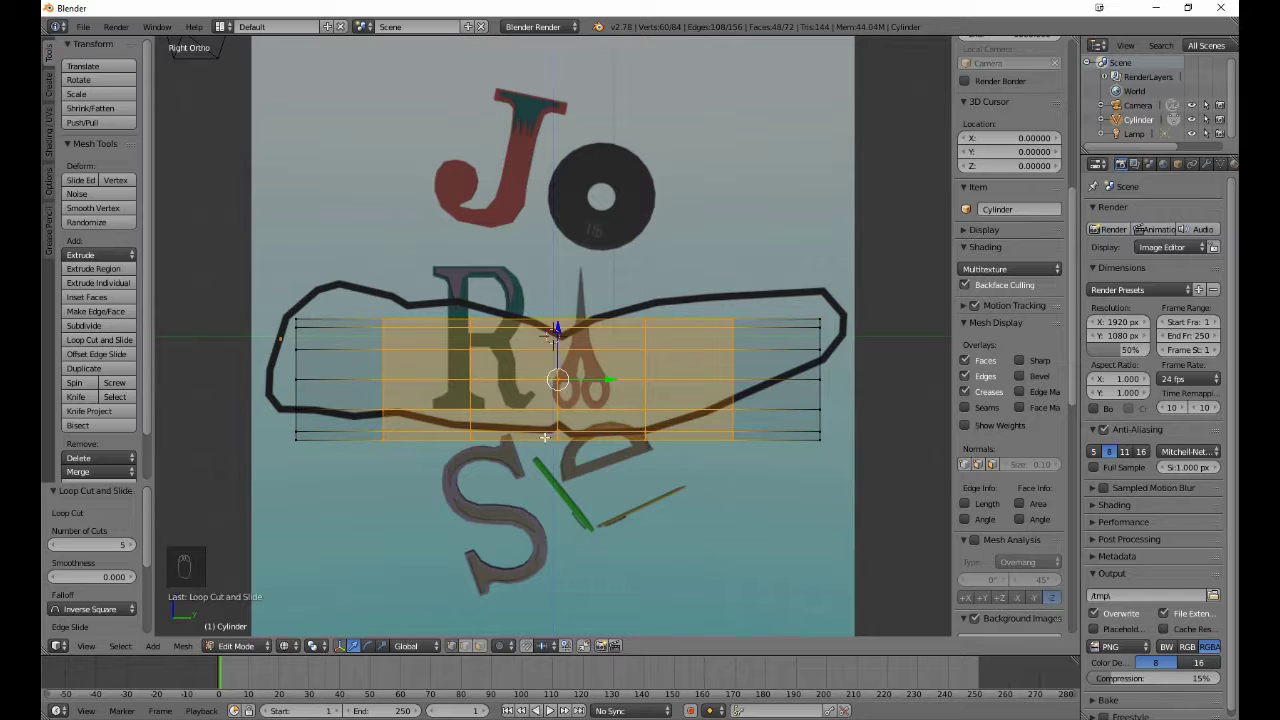
pyautogui.press('a')
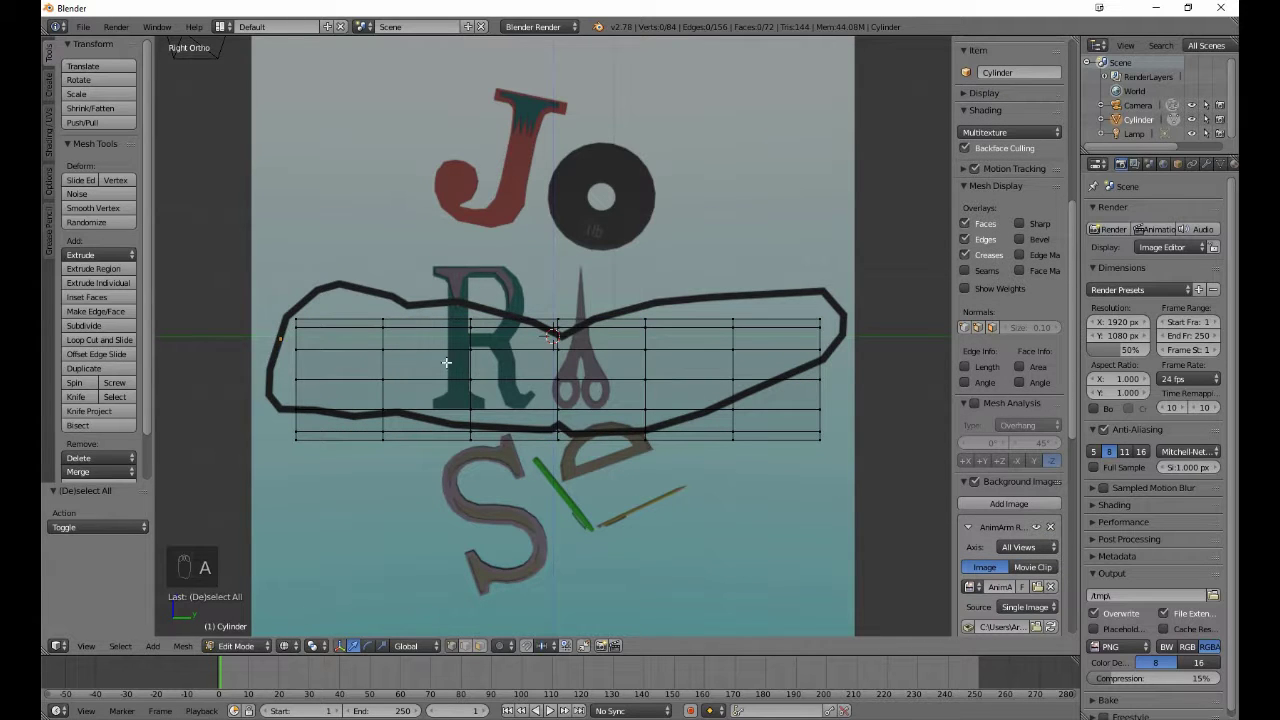
# Step: Raise the second edge loop from the arm's left end about 0.44 along Z and the left end loop about 0.55
pyautogui.keyDown('alt'); pyautogui.rightClick(384, 345); pyautogui.keyUp('alt')
pyautogui.moveTo(385, 343); pyautogui.dragTo(380, 313)
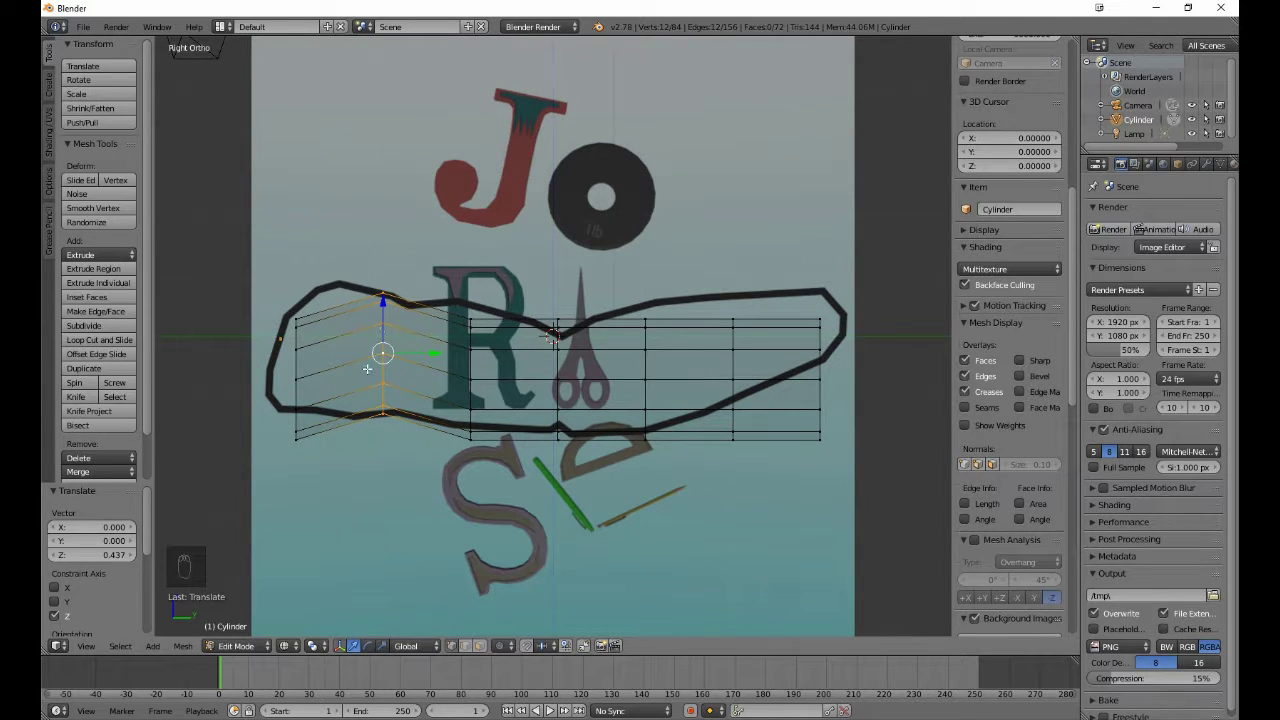
pyautogui.press('a')
pyautogui.keyDown('alt'); pyautogui.rightClick(297, 336); pyautogui.keyUp('alt')
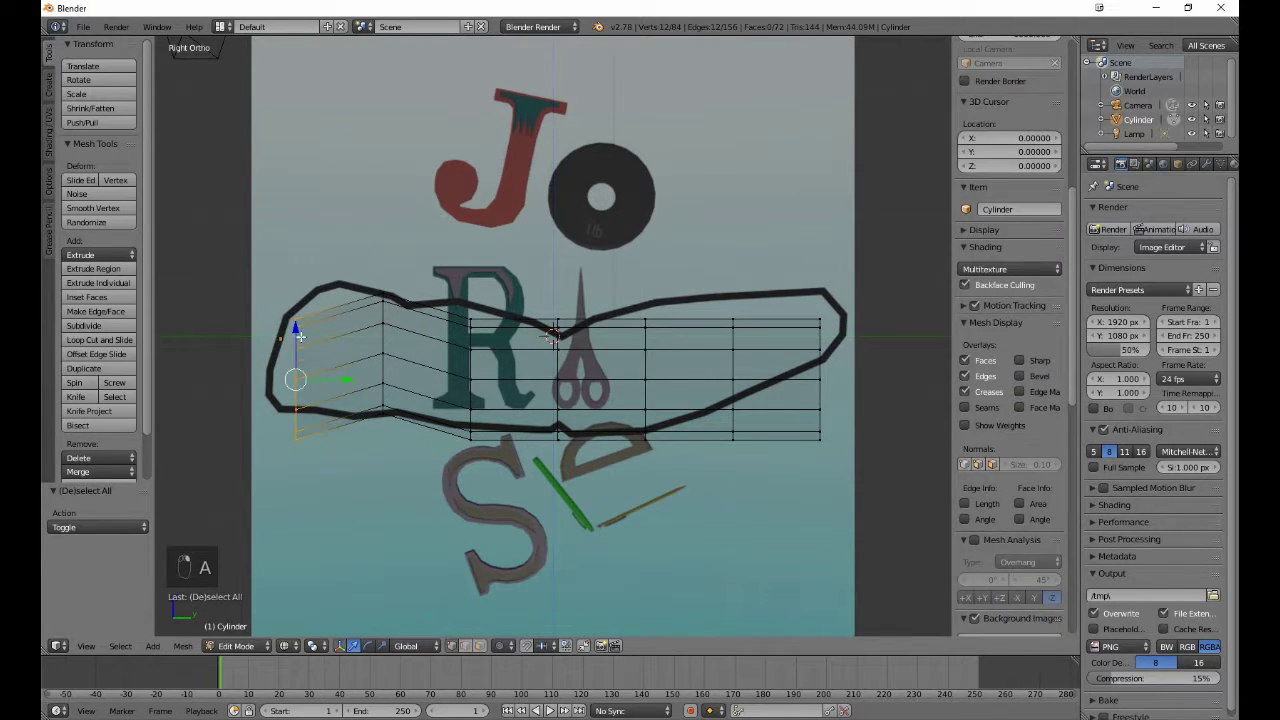
pyautogui.press('g')
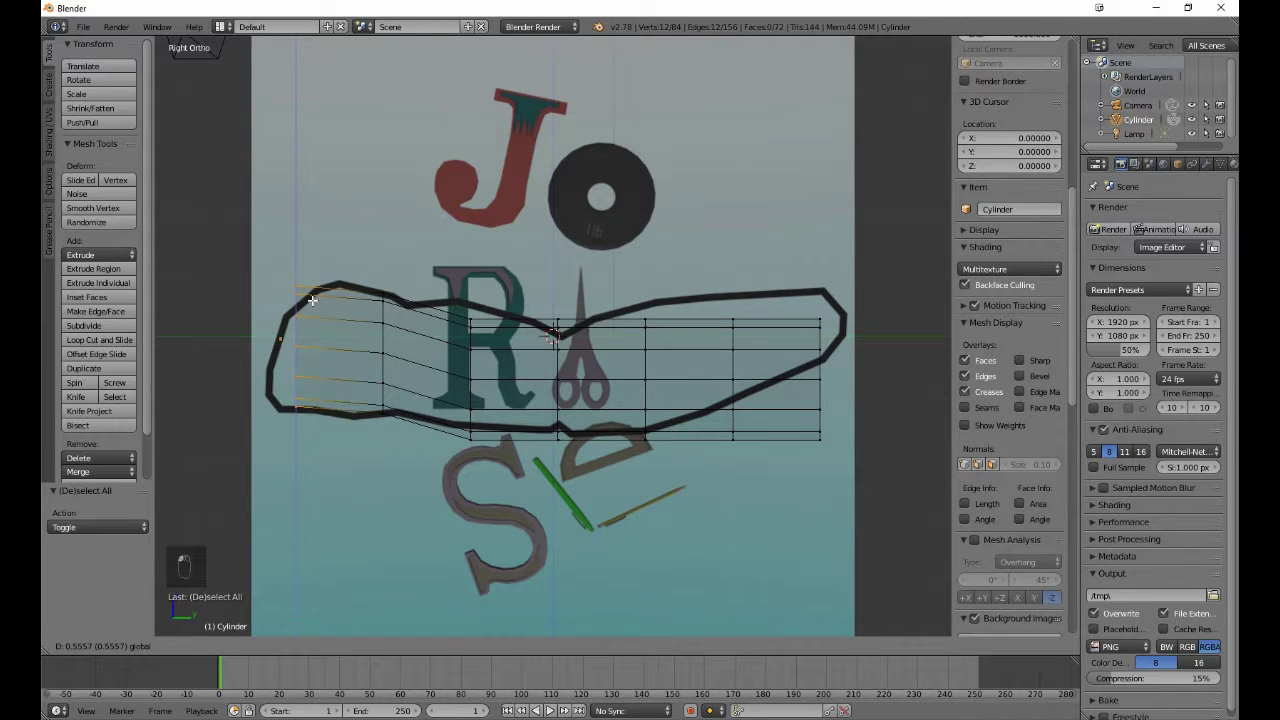
pyautogui.click(315, 302)
pyautogui.press('a')
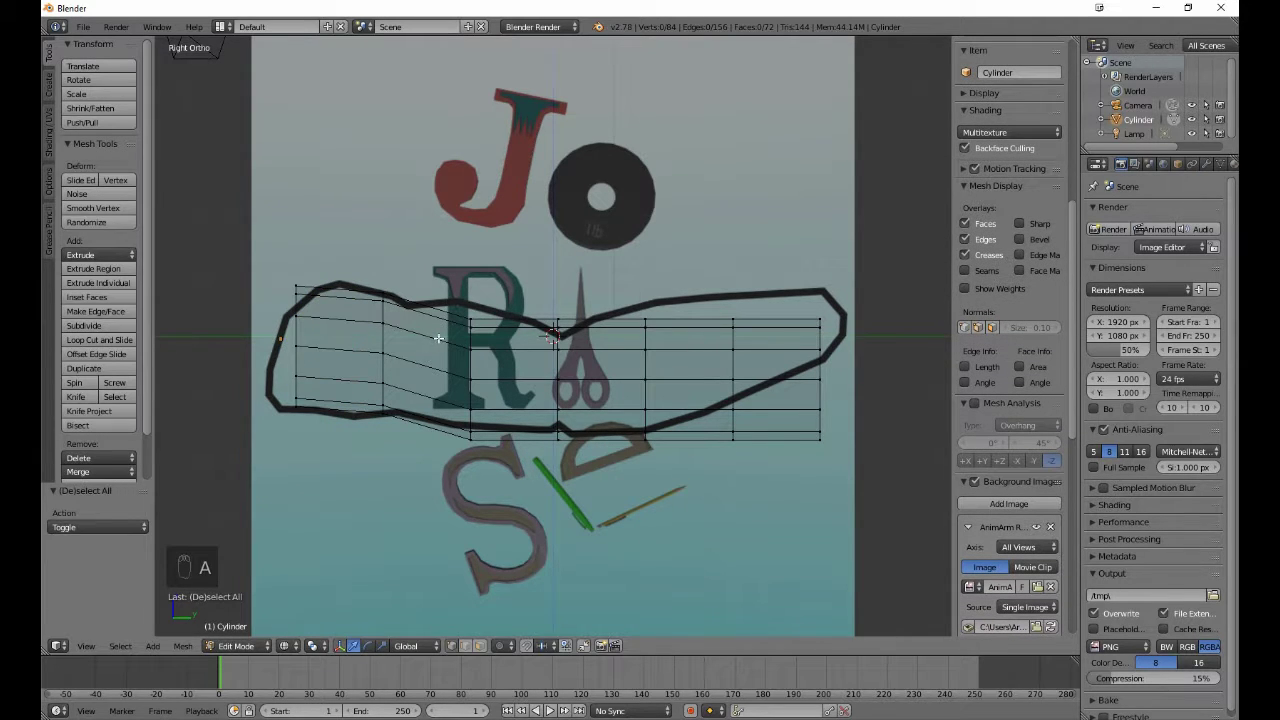
# Step: Raise the third edge loop from the left about 0.30 along Z and lift the fifth loop onto the arm outline
pyautogui.keyDown('alt'); pyautogui.rightClick(462, 340); pyautogui.keyUp('alt')
pyautogui.press('g')
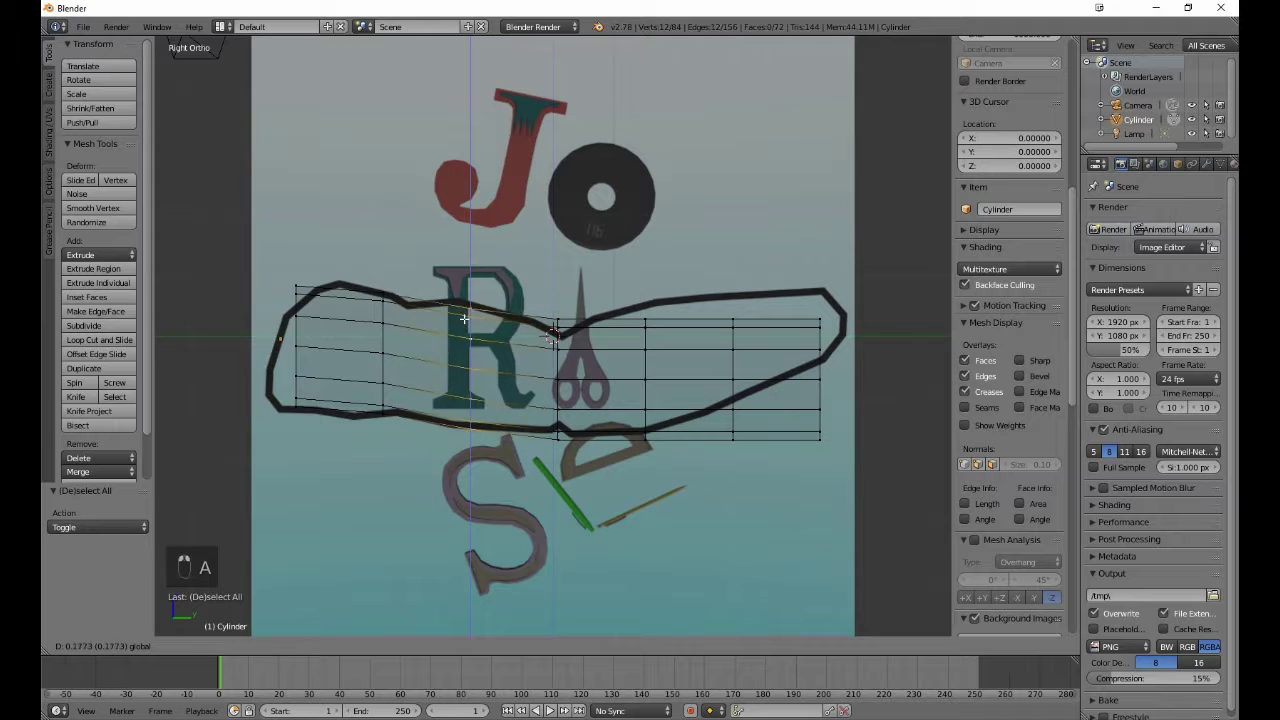
pyautogui.click(457, 314)
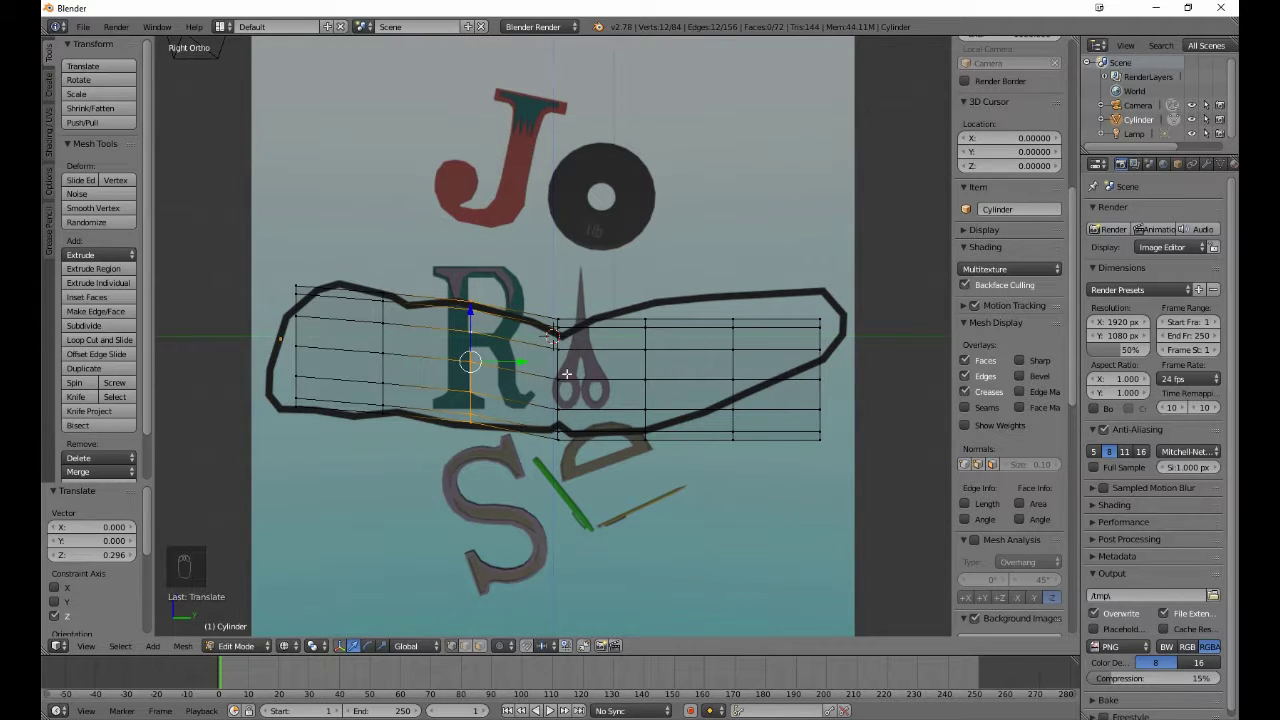
pyautogui.press('a')
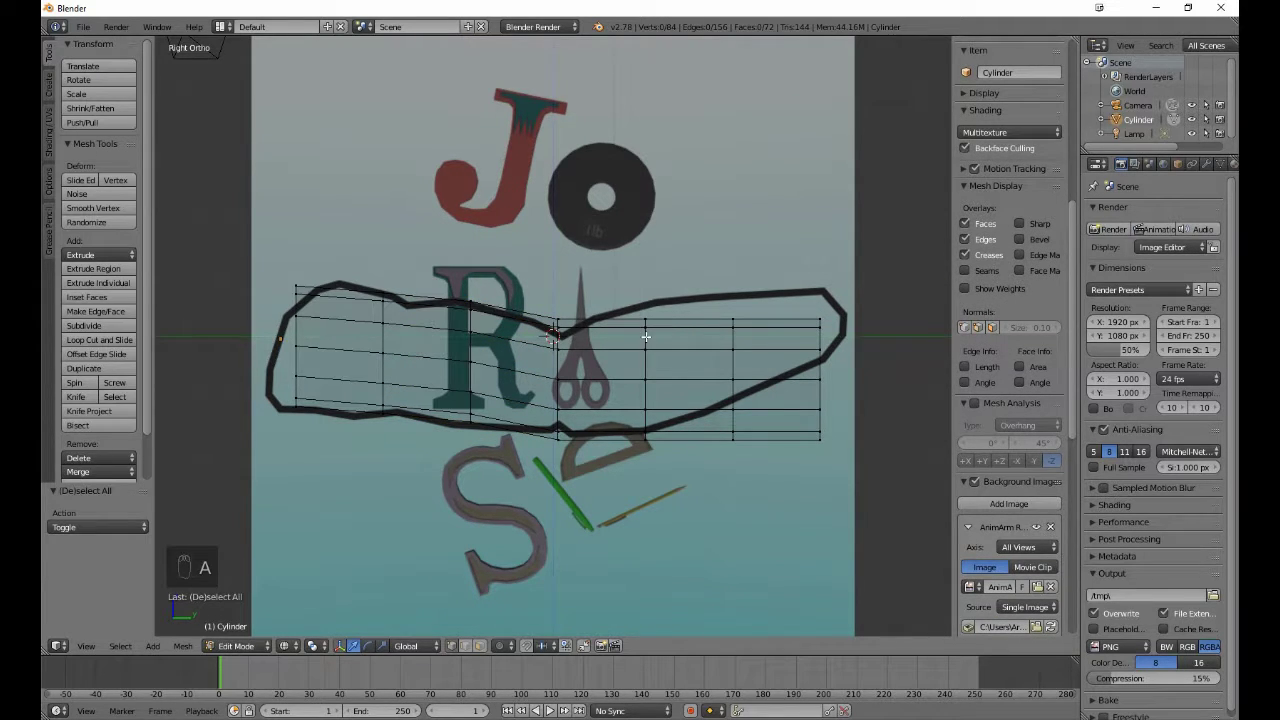
pyautogui.keyDown('alt'); pyautogui.rightClick(646, 337); pyautogui.keyUp('alt')
pyautogui.press('g')
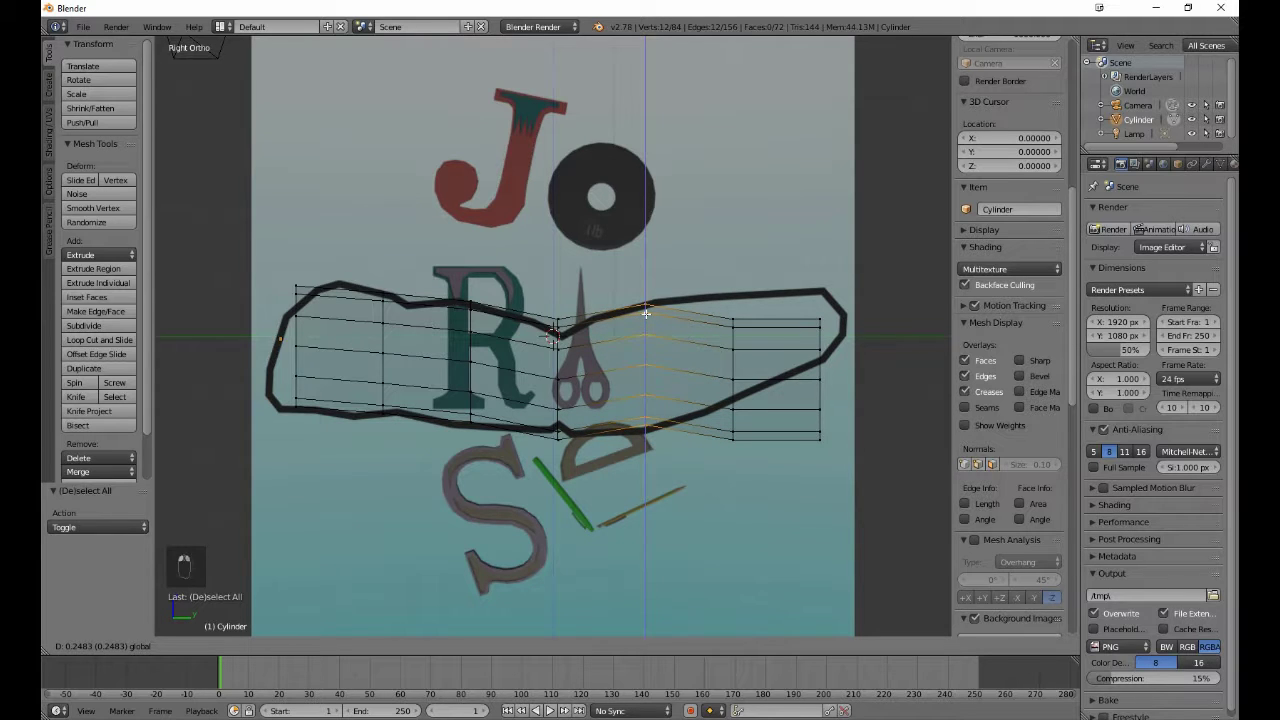
pyautogui.click(647, 318)
pyautogui.press('a')
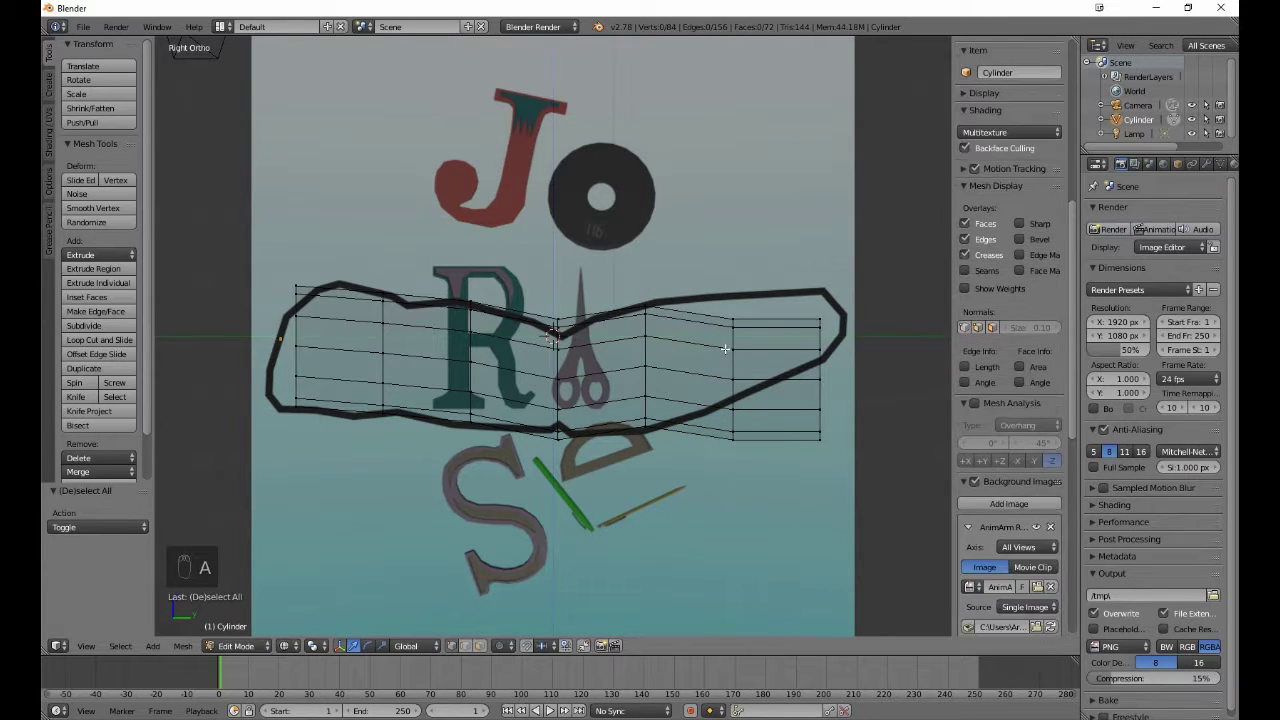
# Step: Raise the sixth edge loop from the left about 0.52 along Z and the arm's right end loop about 0.84
pyautogui.keyDown('alt'); pyautogui.rightClick(736, 360); pyautogui.keyUp('alt')
pyautogui.moveTo(733, 338); pyautogui.dragTo(700, 307)
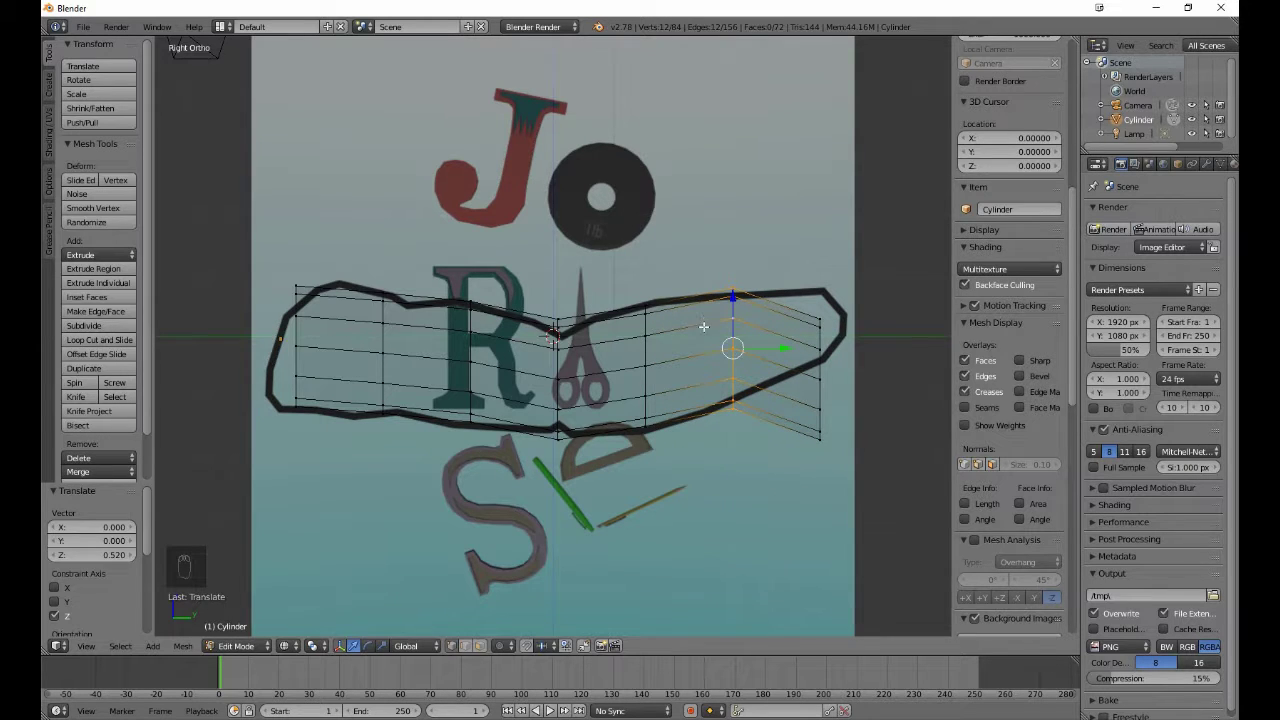
pyautogui.press('a')
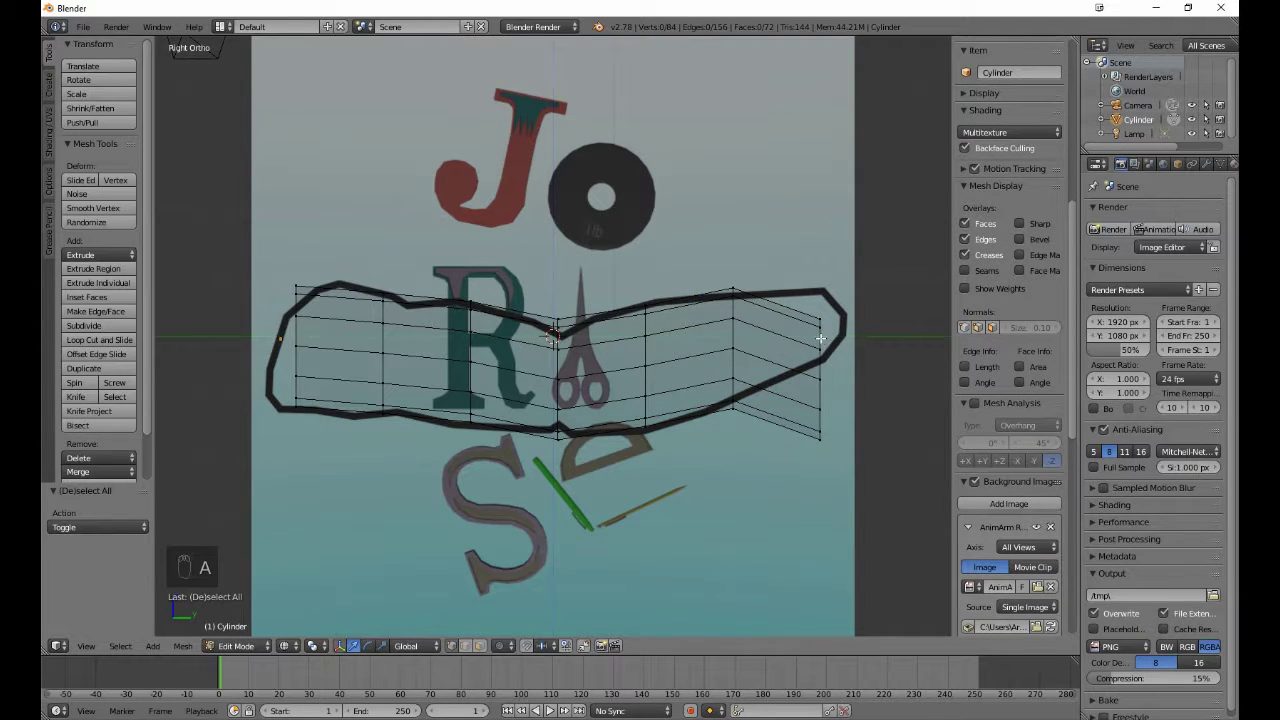
pyautogui.keyDown('alt'); pyautogui.rightClick(820, 338); pyautogui.keyUp('alt')
pyautogui.moveTo(820, 338); pyautogui.dragTo(810, 287)
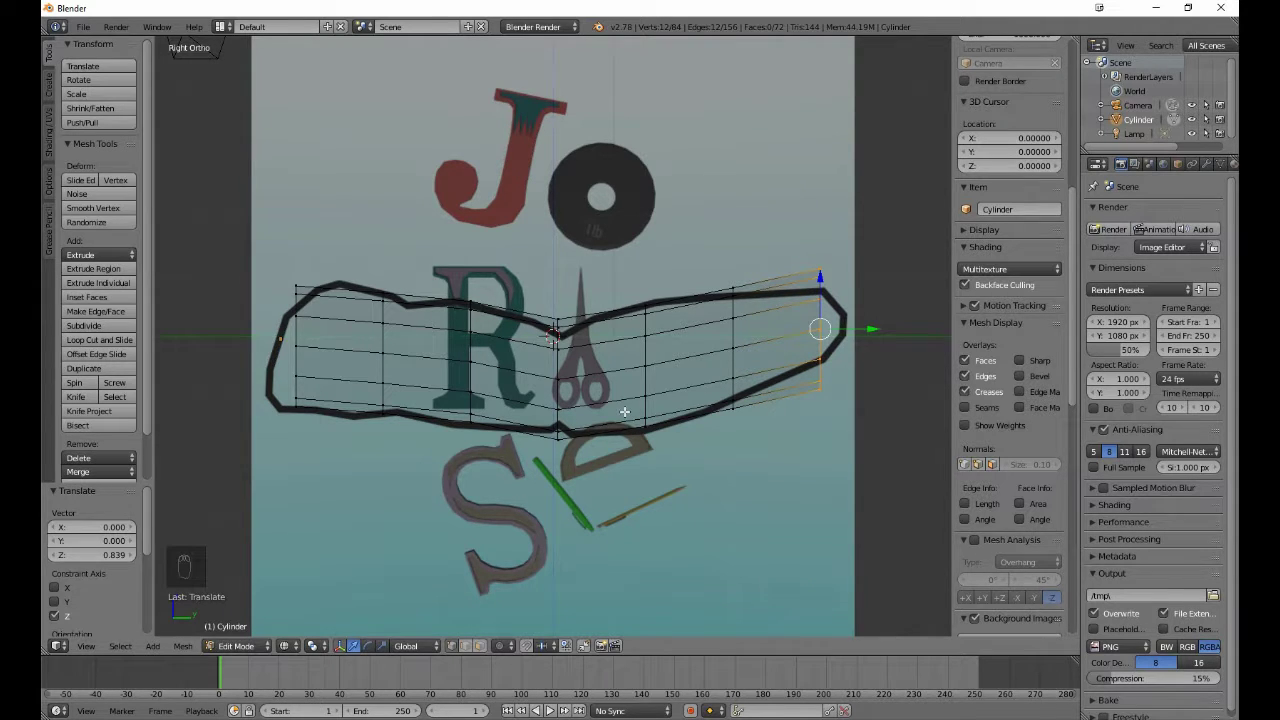
pyautogui.press('a')
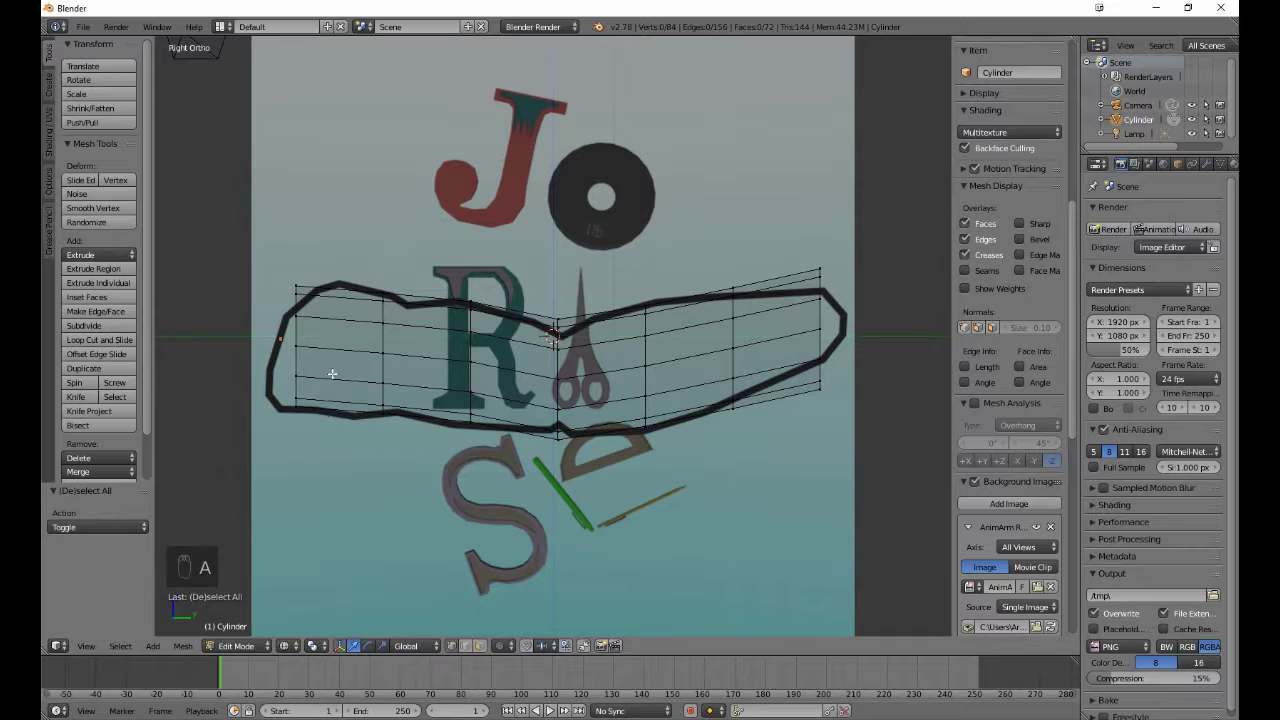
# Step: Move the second edge loop from the left about 0.27 along Y and scale it by about 0.925
pyautogui.keyDown('alt'); pyautogui.rightClick(385, 339); pyautogui.keyUp('alt')
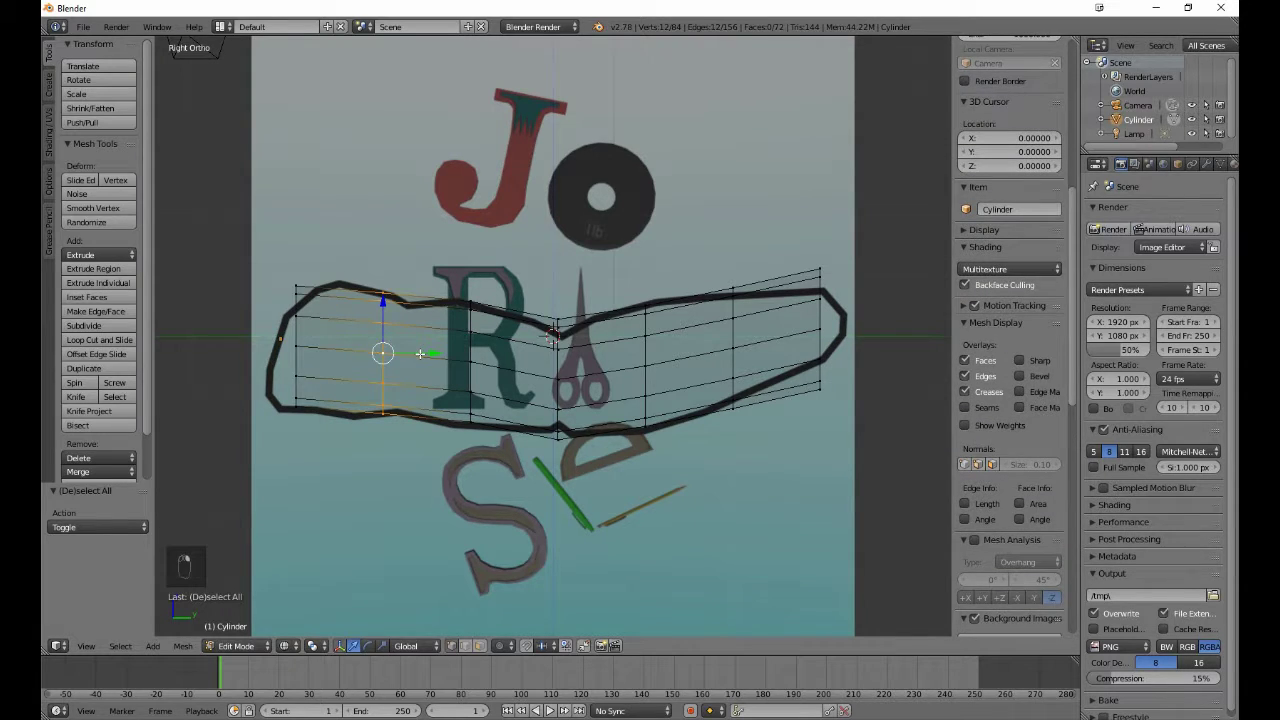
pyautogui.moveTo(420, 353); pyautogui.dragTo(438, 360)
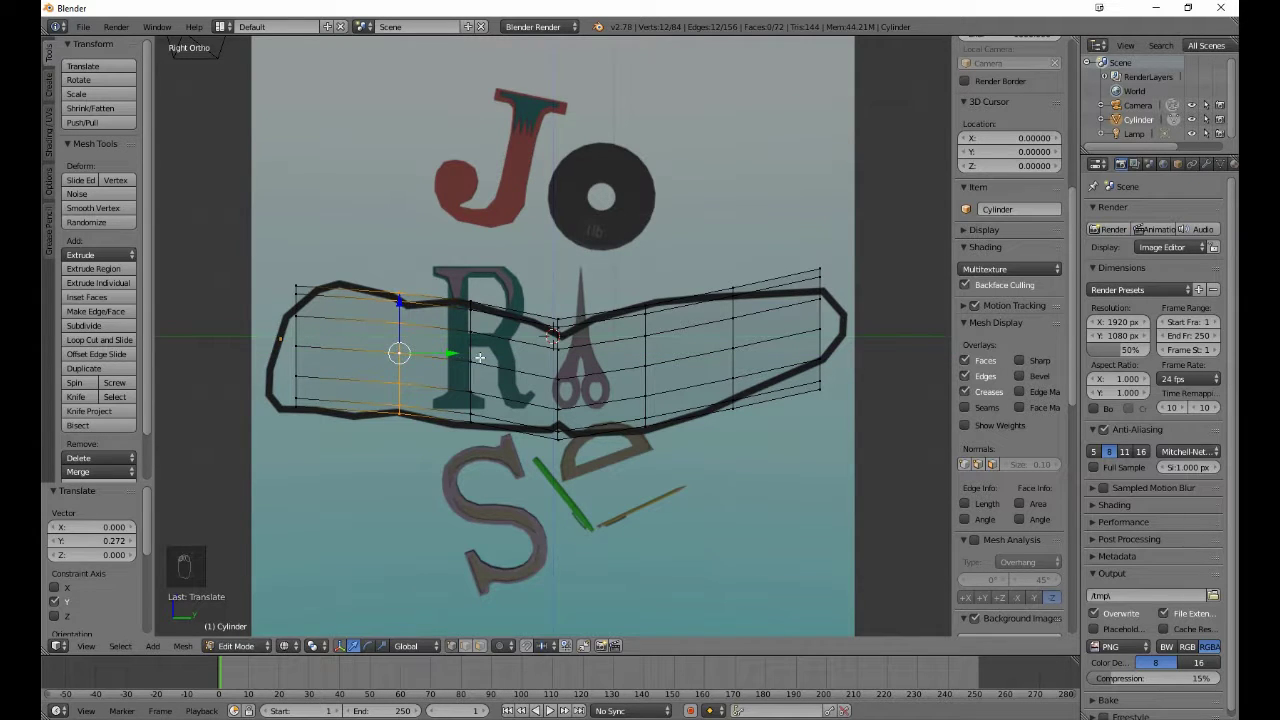
pyautogui.press('s')
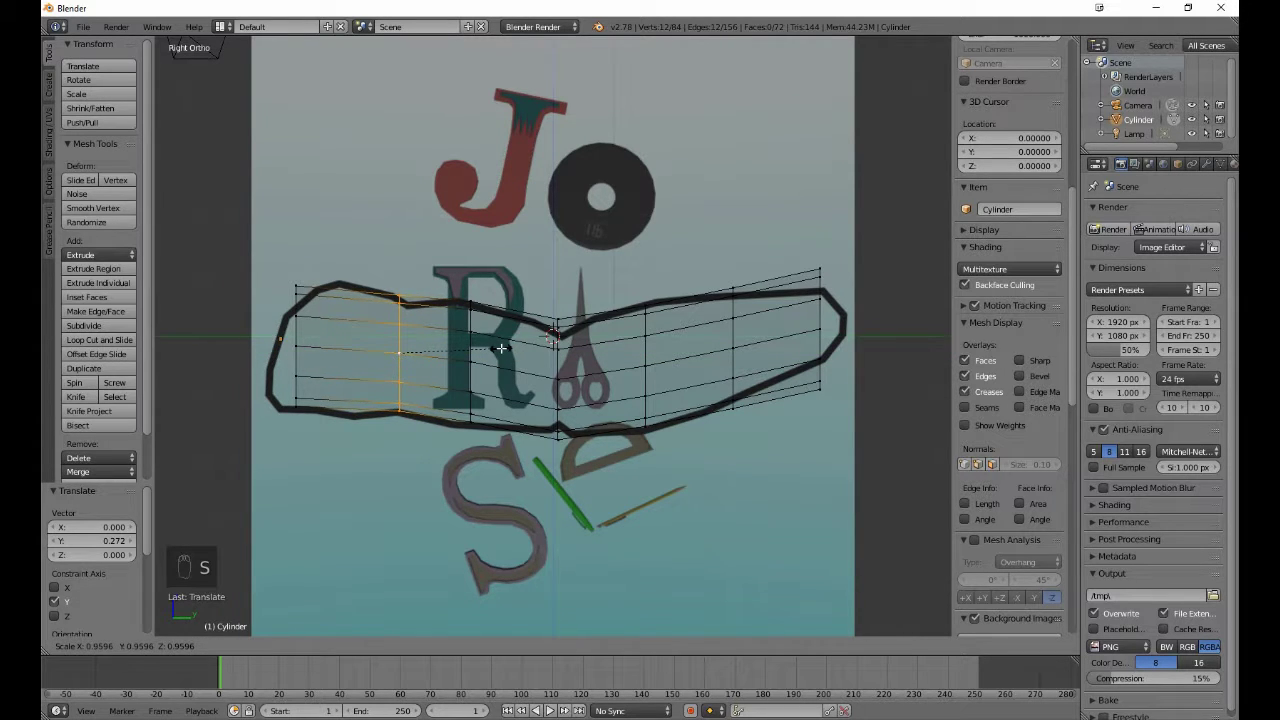
pyautogui.click(443, 352)
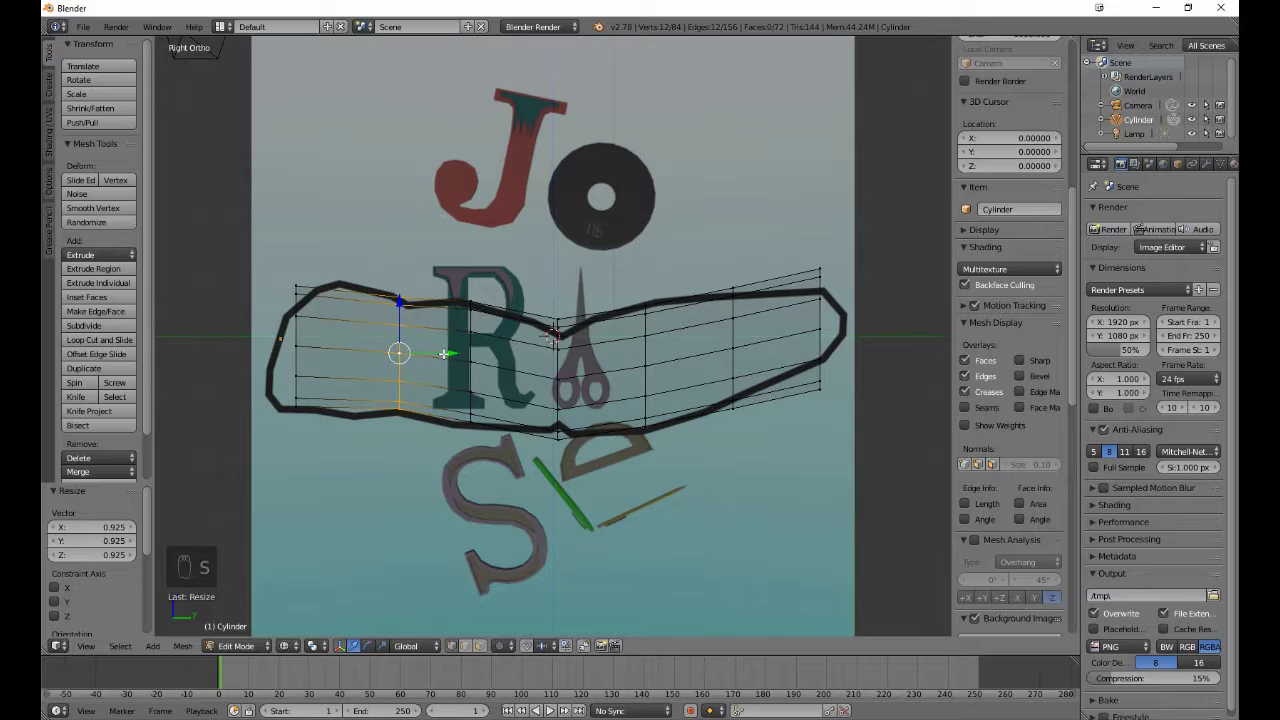
# Step: Nudge the second edge loop about 0.035 along Y, -0.047 along Z, and a further 0.083 along Y
pyautogui.moveTo(443, 352); pyautogui.dragTo(444, 354)
pyautogui.click(445, 355)
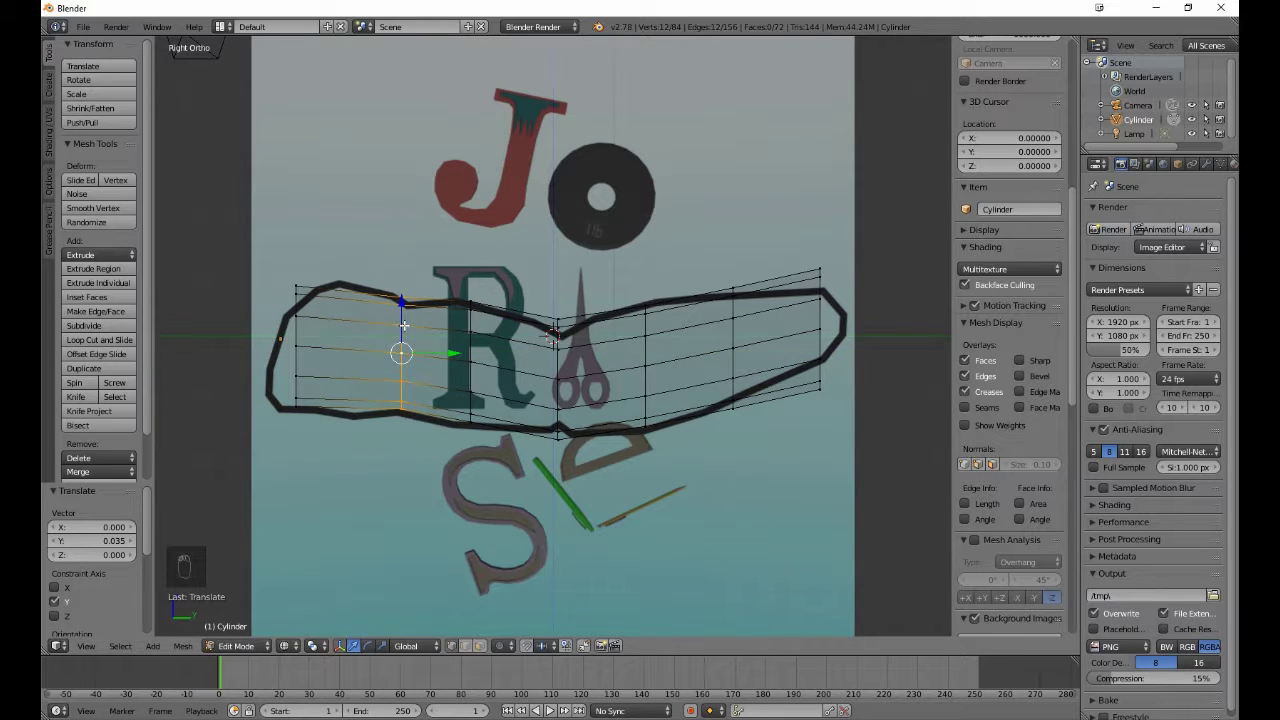
pyautogui.press('g')
pyautogui.press('z')
pyautogui.click(428, 340)
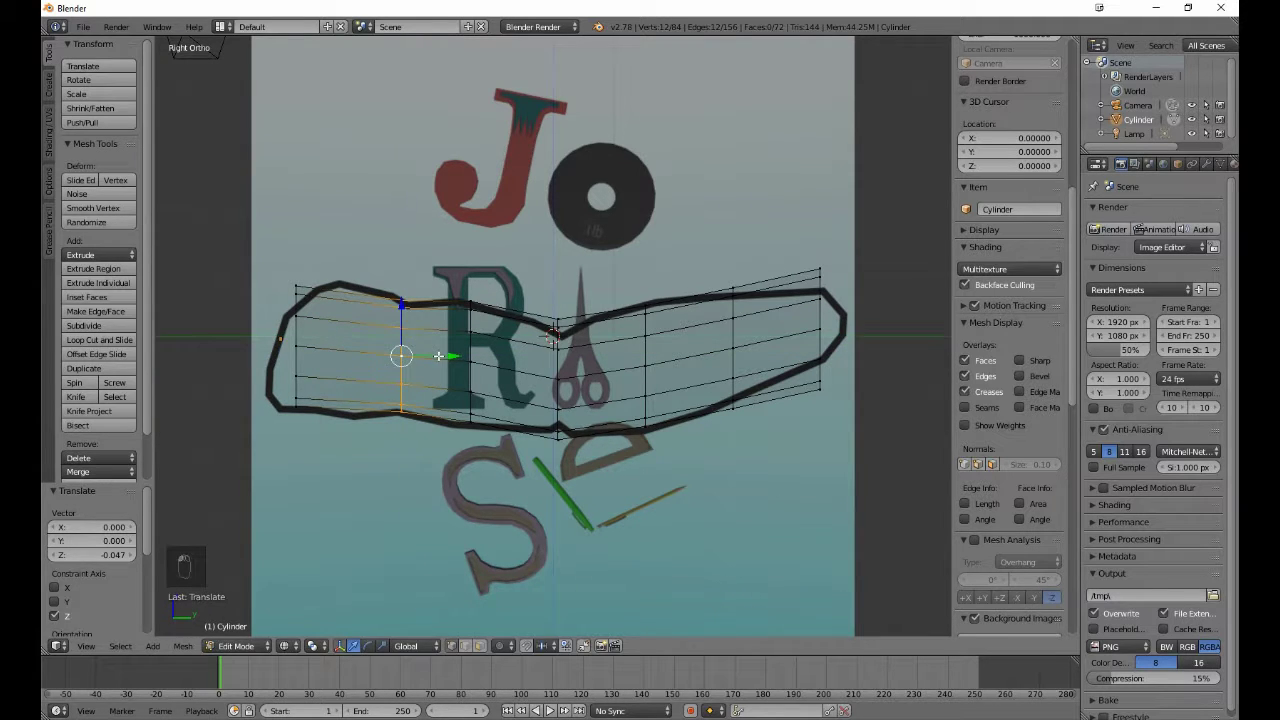
pyautogui.press('g')
pyautogui.press('y')
pyautogui.click(442, 358)
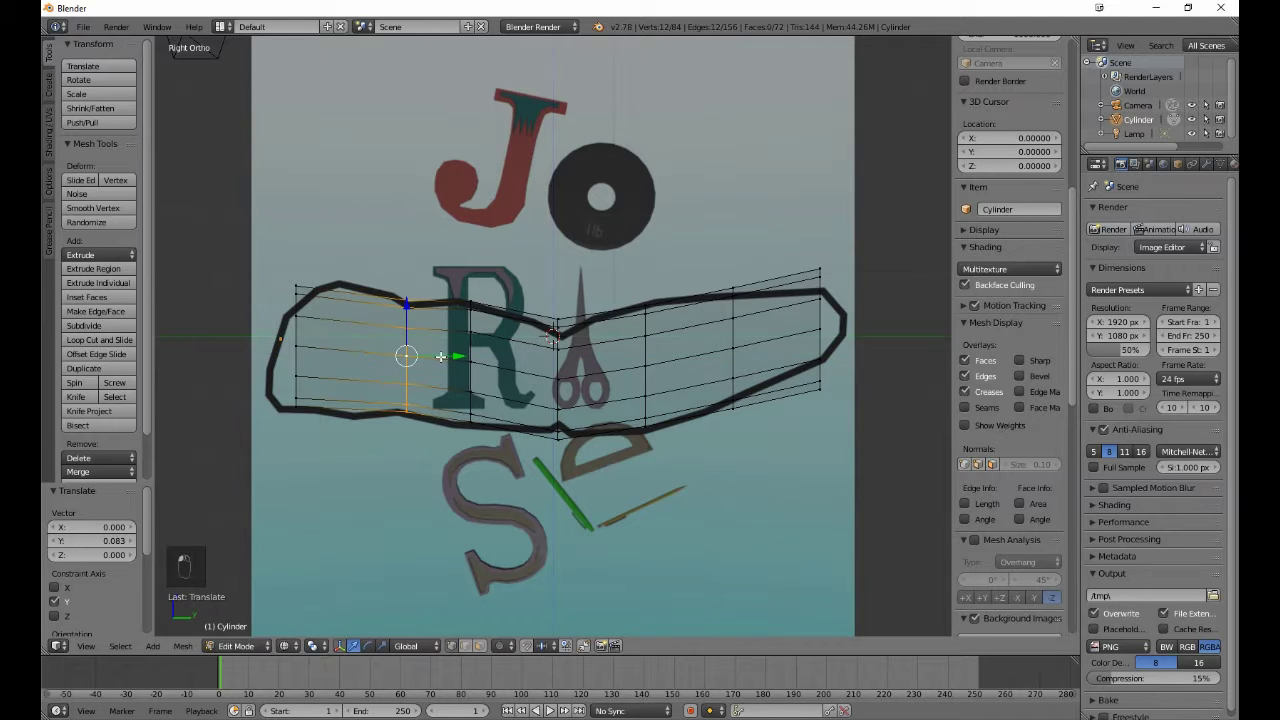
# Step: Rotate the second edge loop about 4.35° in the right view and scale it by about 0.95 to fit the outline
pyautogui.press('r')
pyautogui.click(498, 342)
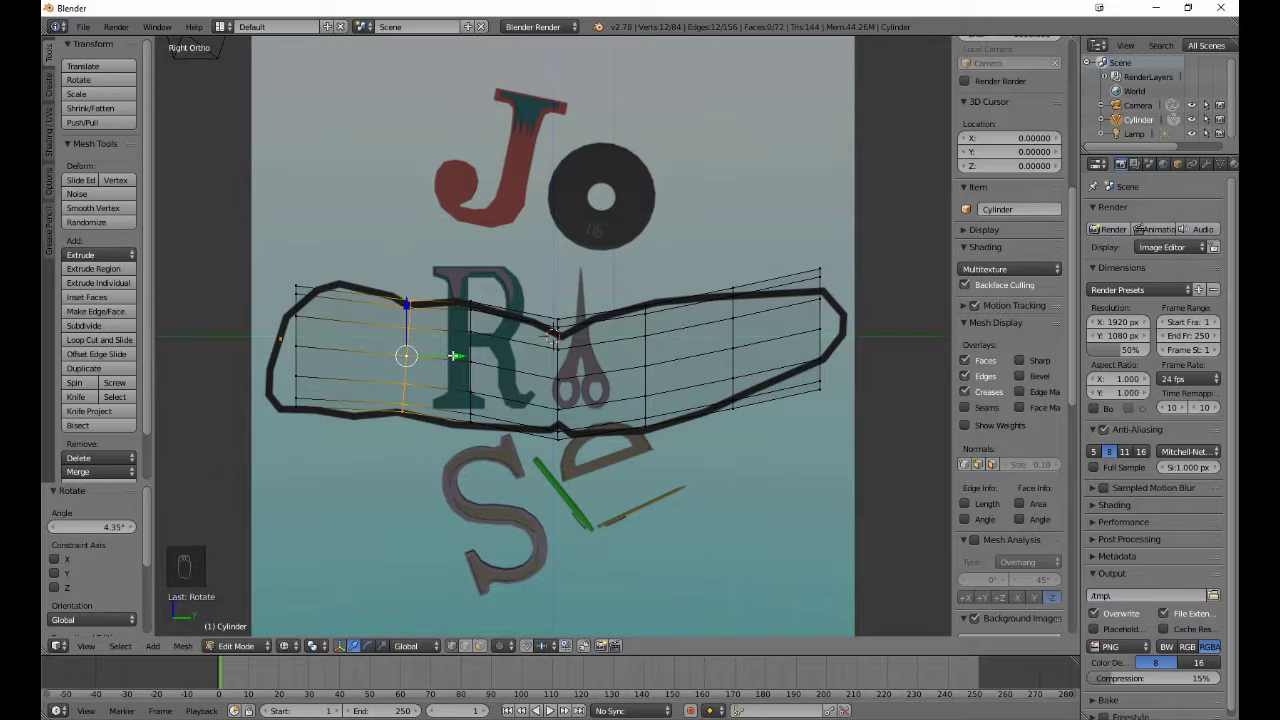
pyautogui.press('a')
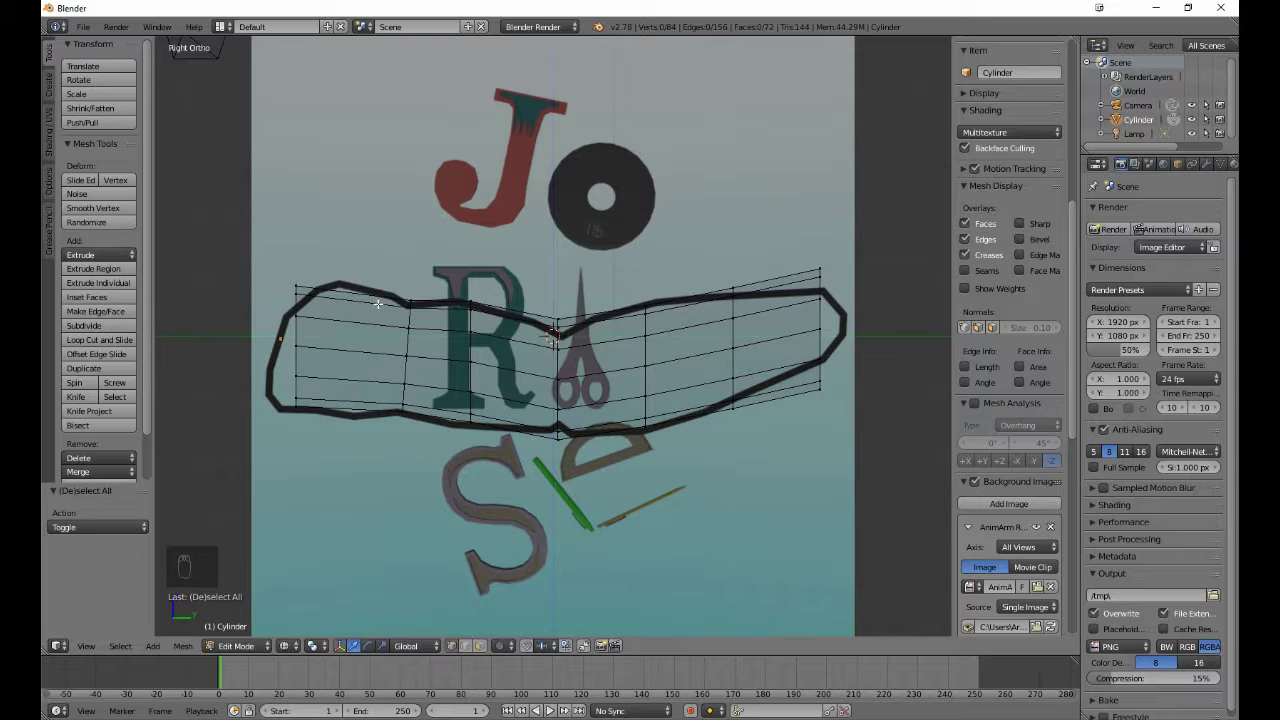
pyautogui.hotkey('ctrl', 'z')
pyautogui.press('s')
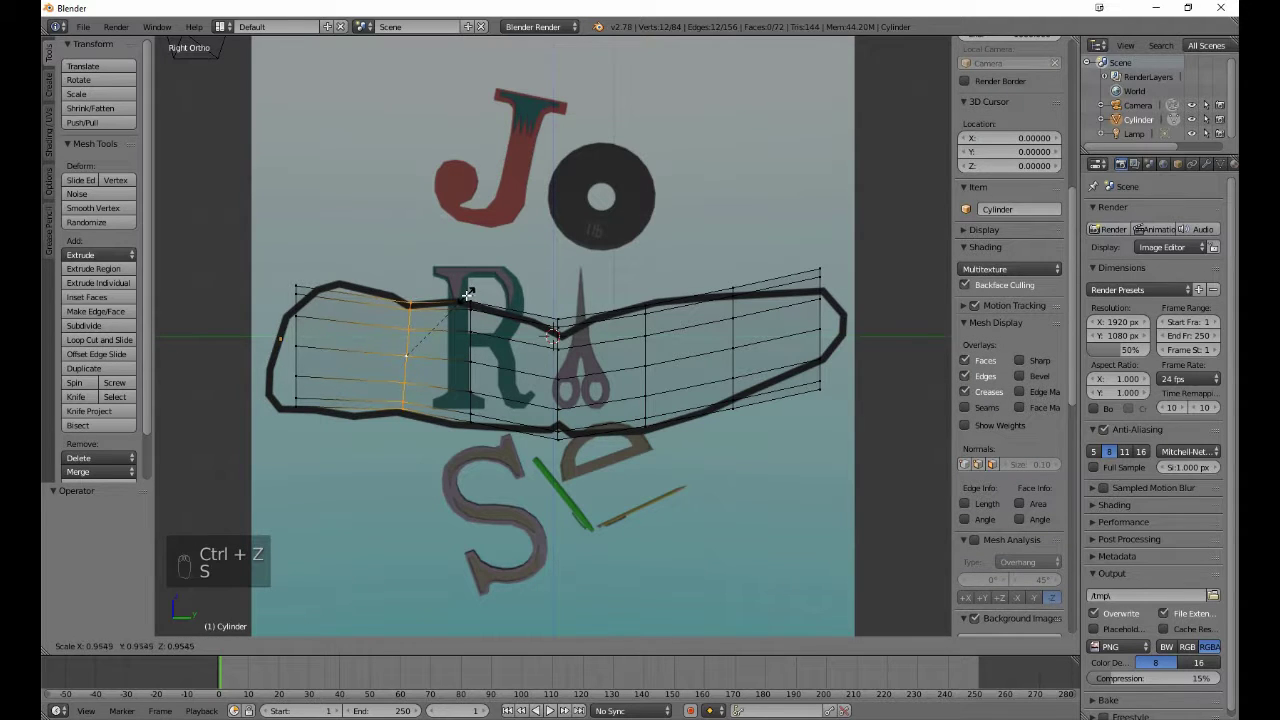
pyautogui.click(466, 295)
pyautogui.press('a')
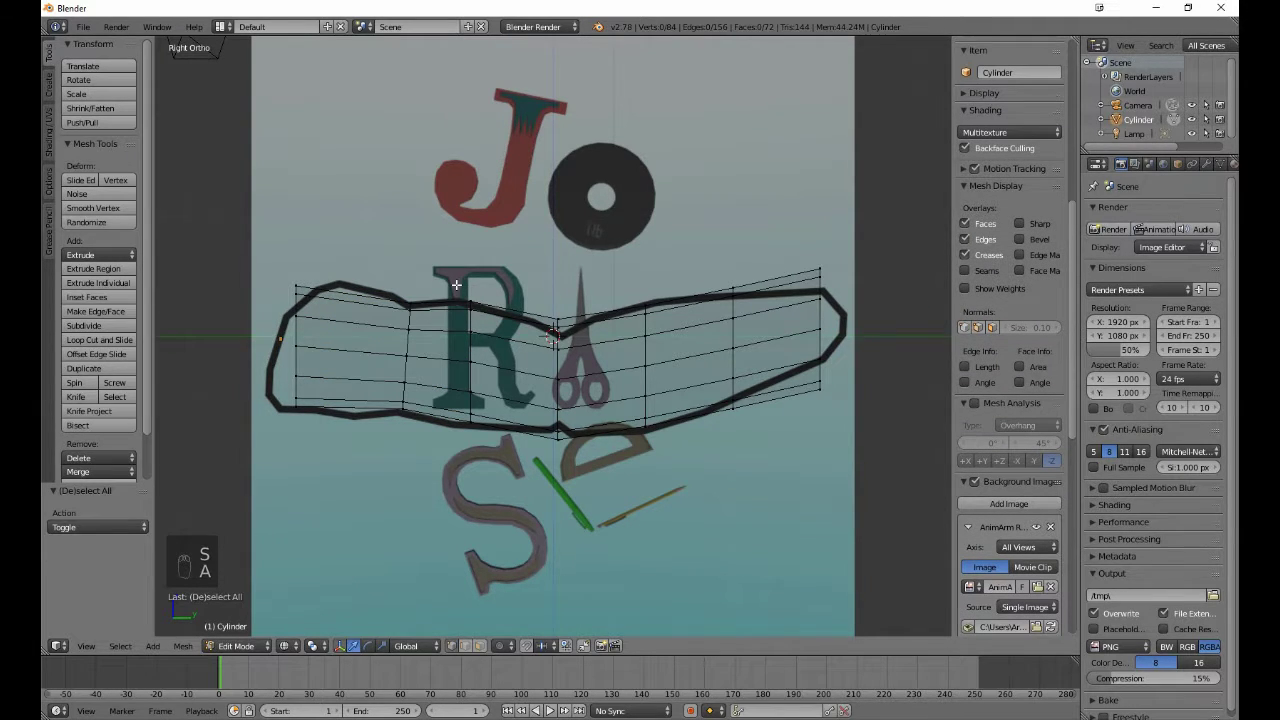
pyautogui.press('b')
pyautogui.moveTo(456, 286); pyautogui.dragTo(488, 414)
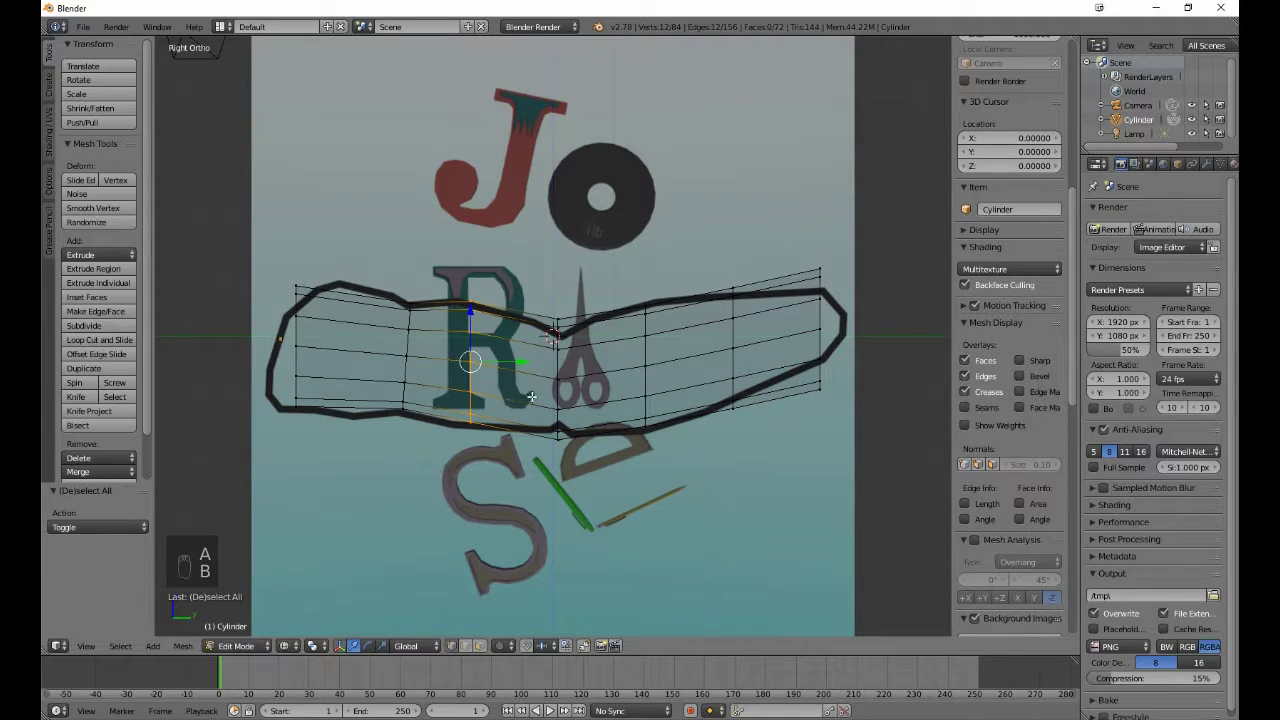
pyautogui.press('a')
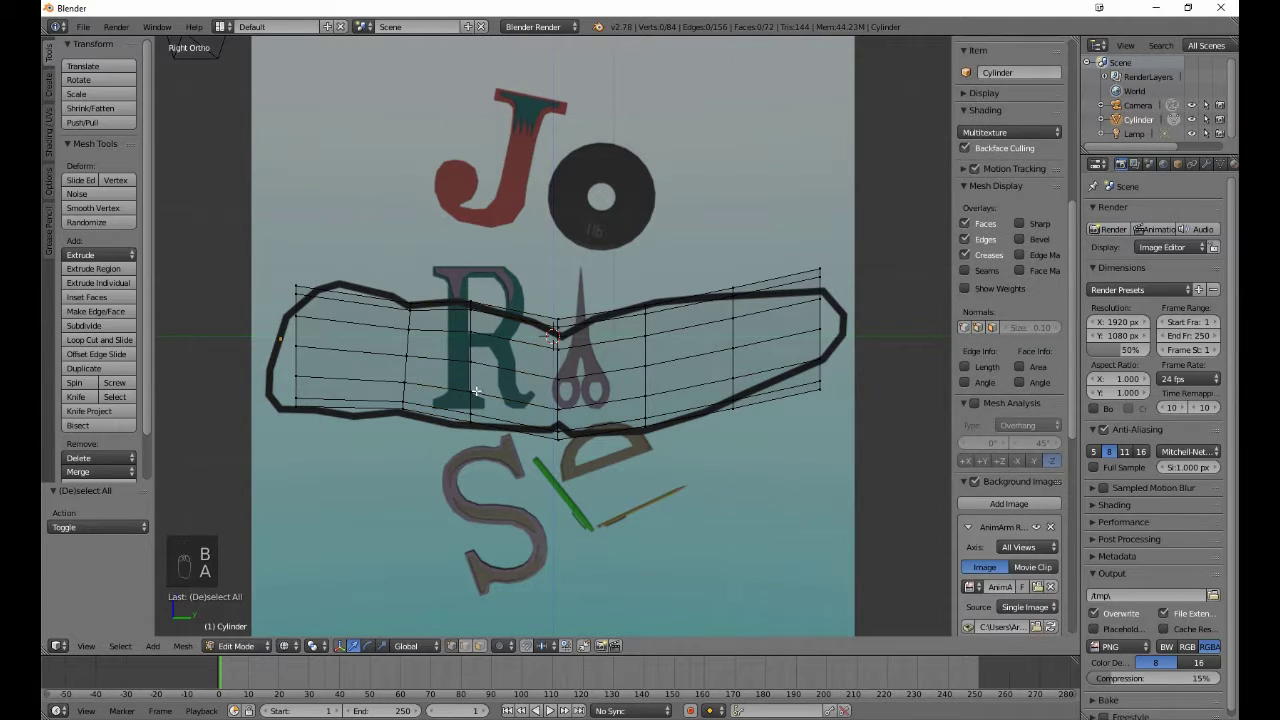
# Step: Add a loop cut just left of the elbow loop at the outline's notch and move it 0.059 along Y
pyautogui.click(100, 339)
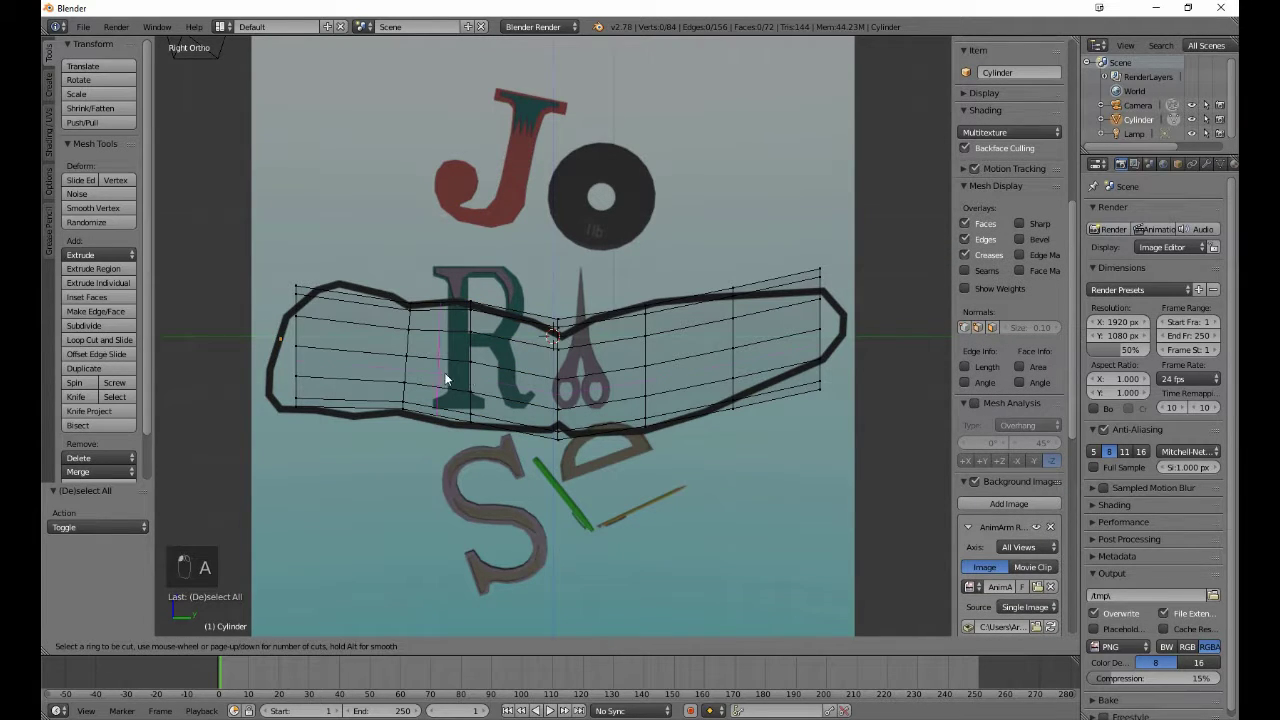
pyautogui.click(531, 364)
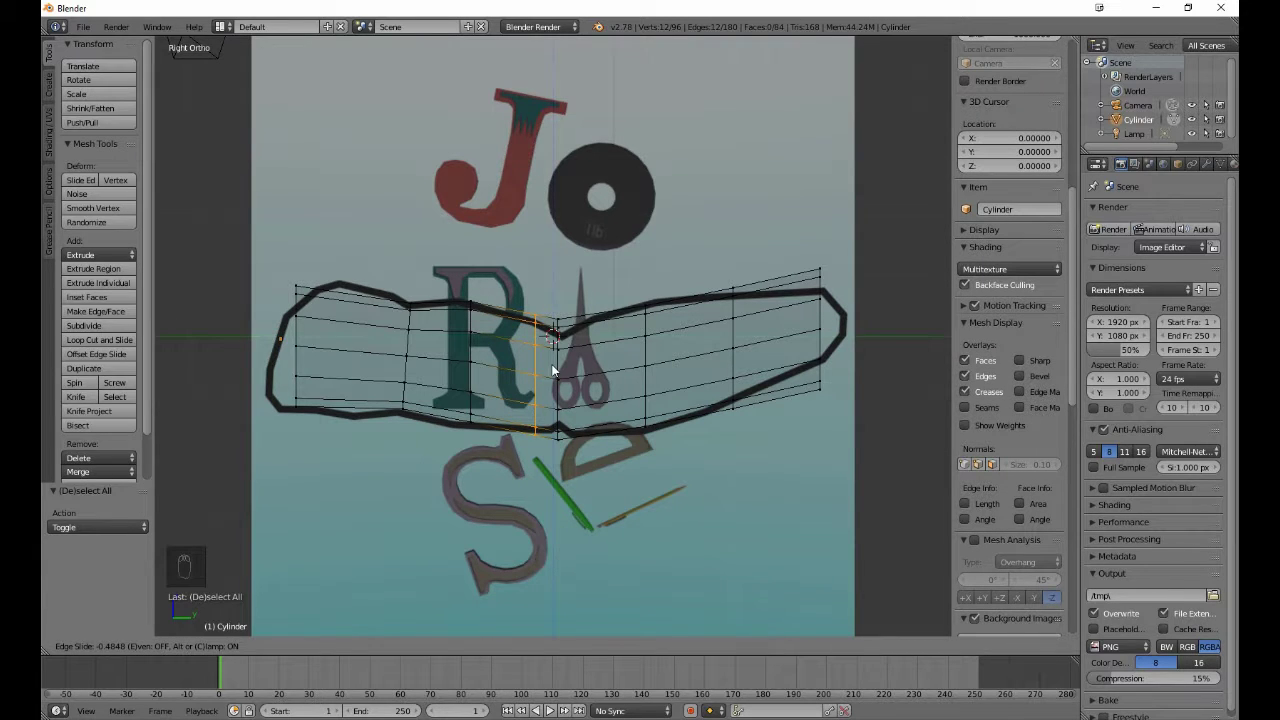
pyautogui.click(552, 370)
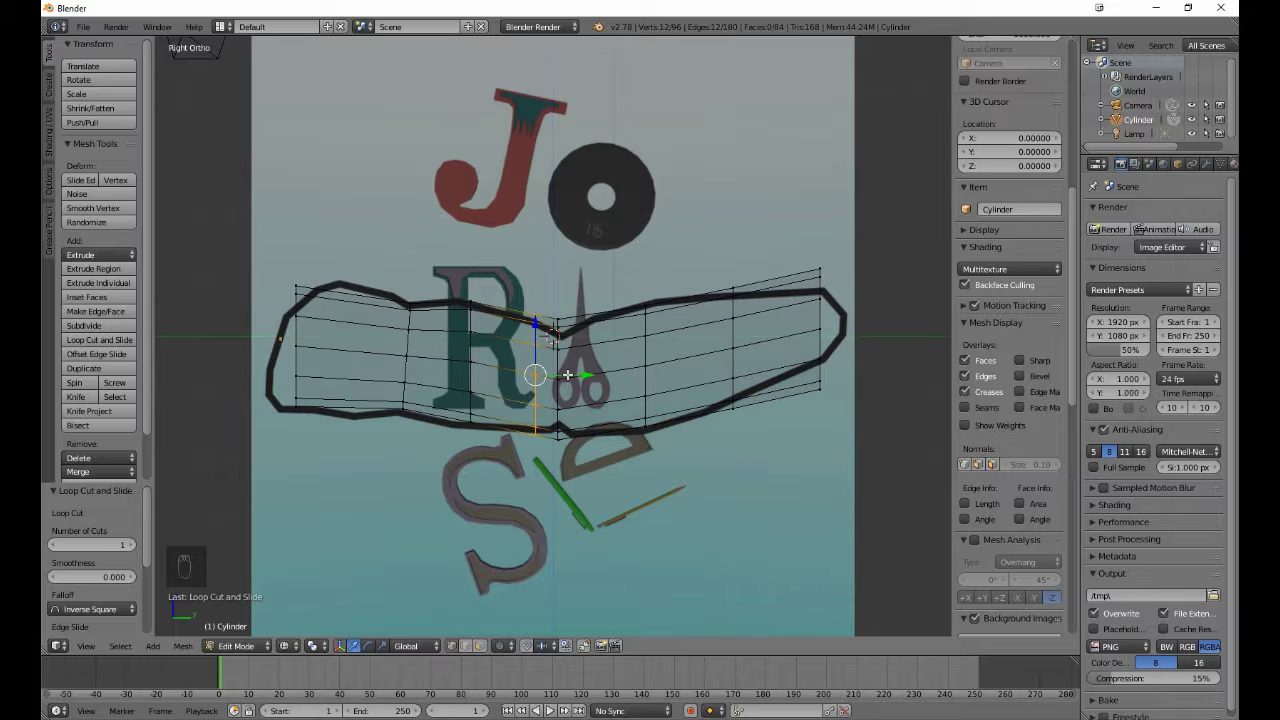
pyautogui.moveTo(567, 374); pyautogui.dragTo(570, 389)
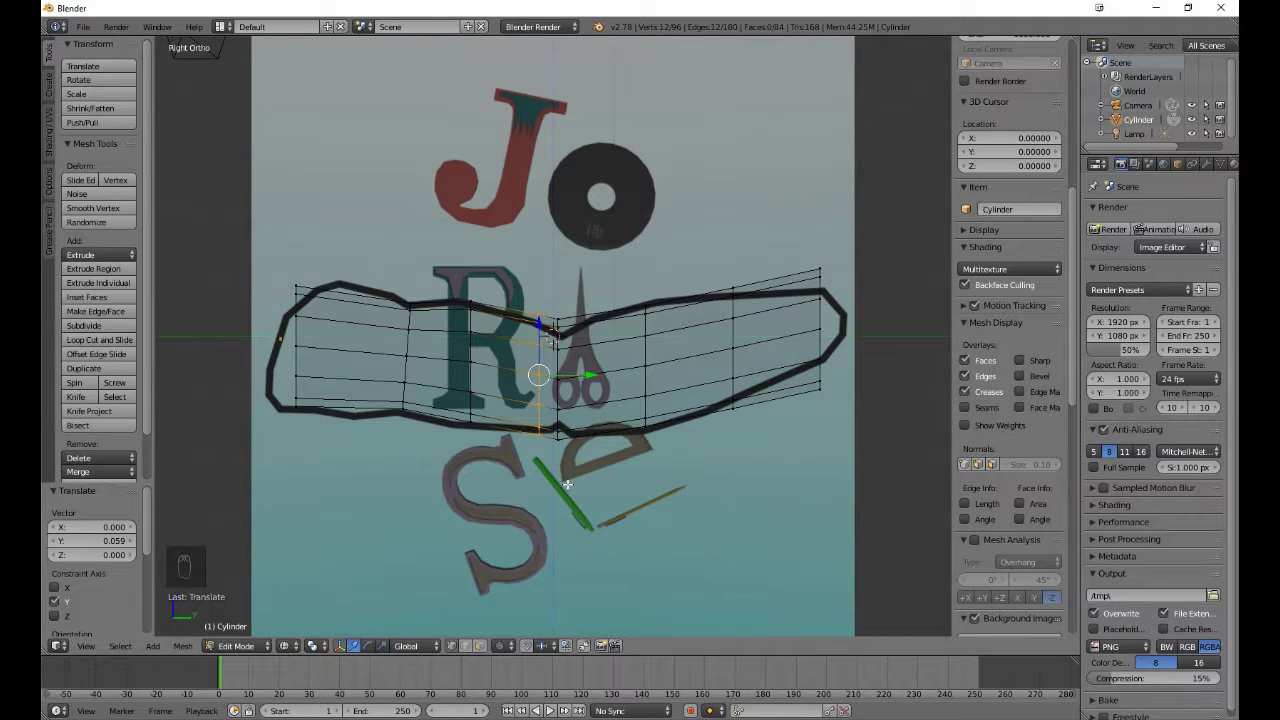
# Step: Scale the new edge loop left of the elbow by about 0.899 and move it -0.059 along Z
pyautogui.press('s')
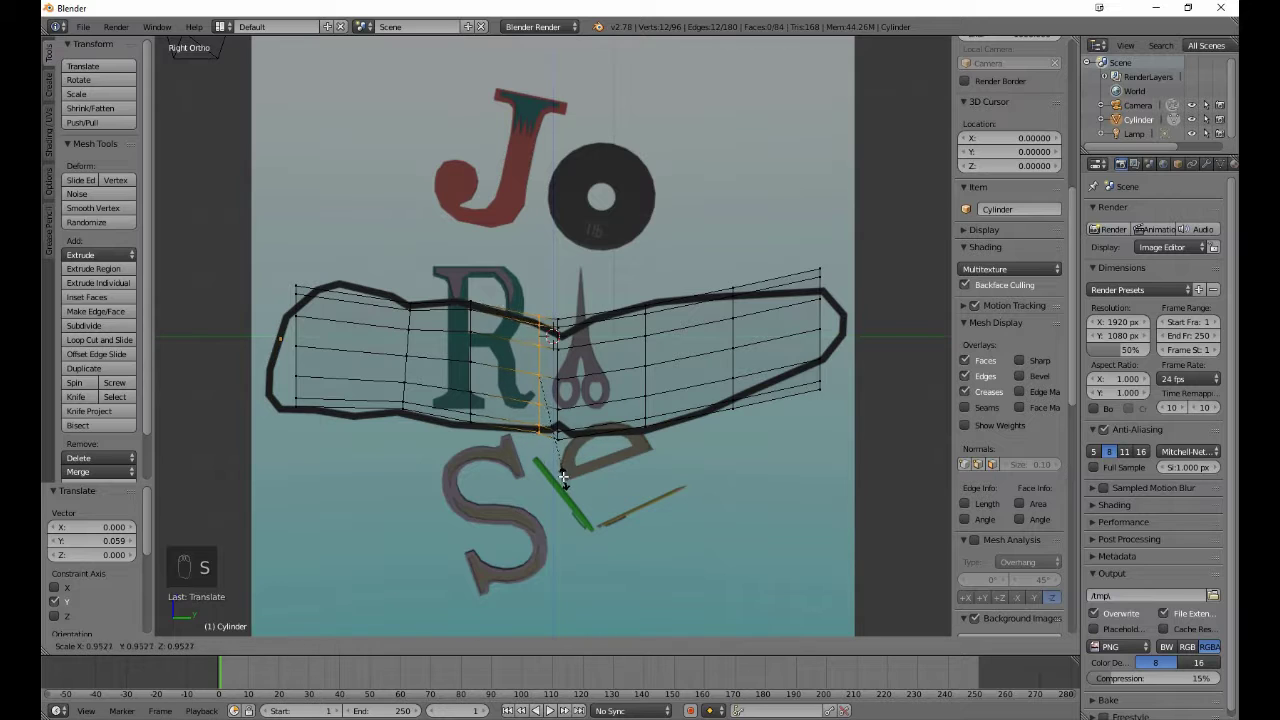
pyautogui.click(563, 474)
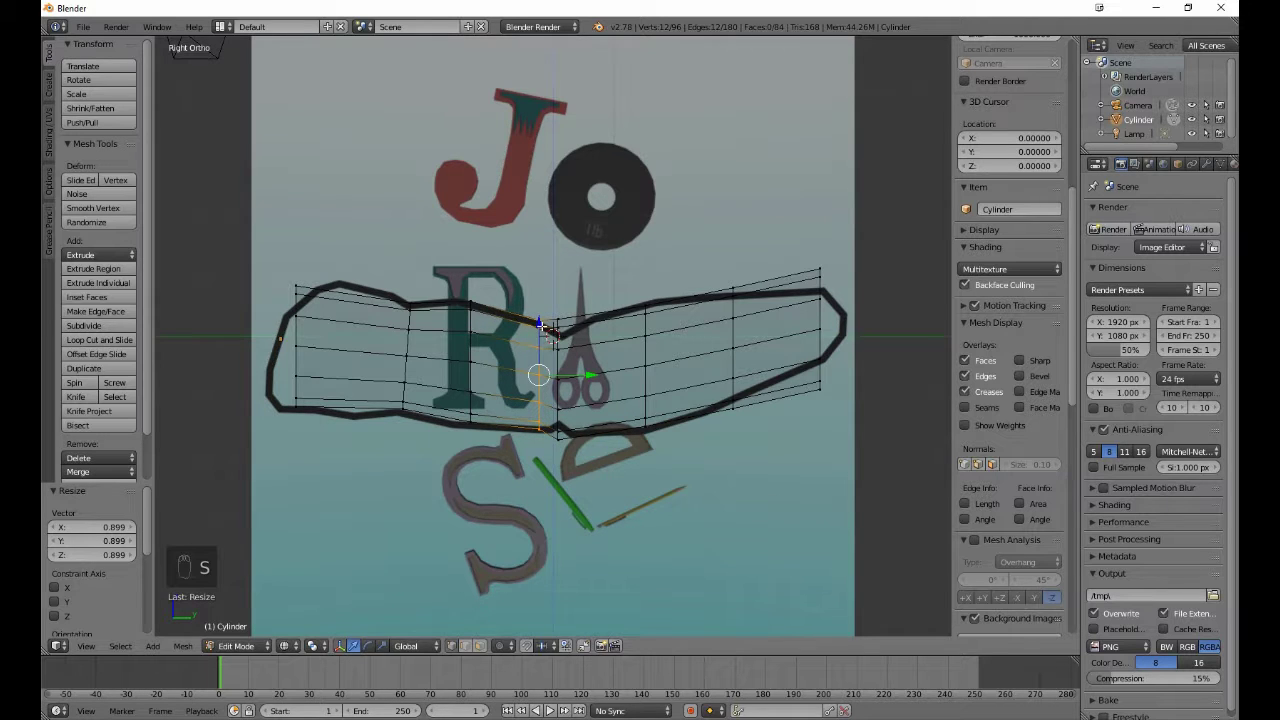
pyautogui.moveTo(541, 326); pyautogui.dragTo(541, 329)
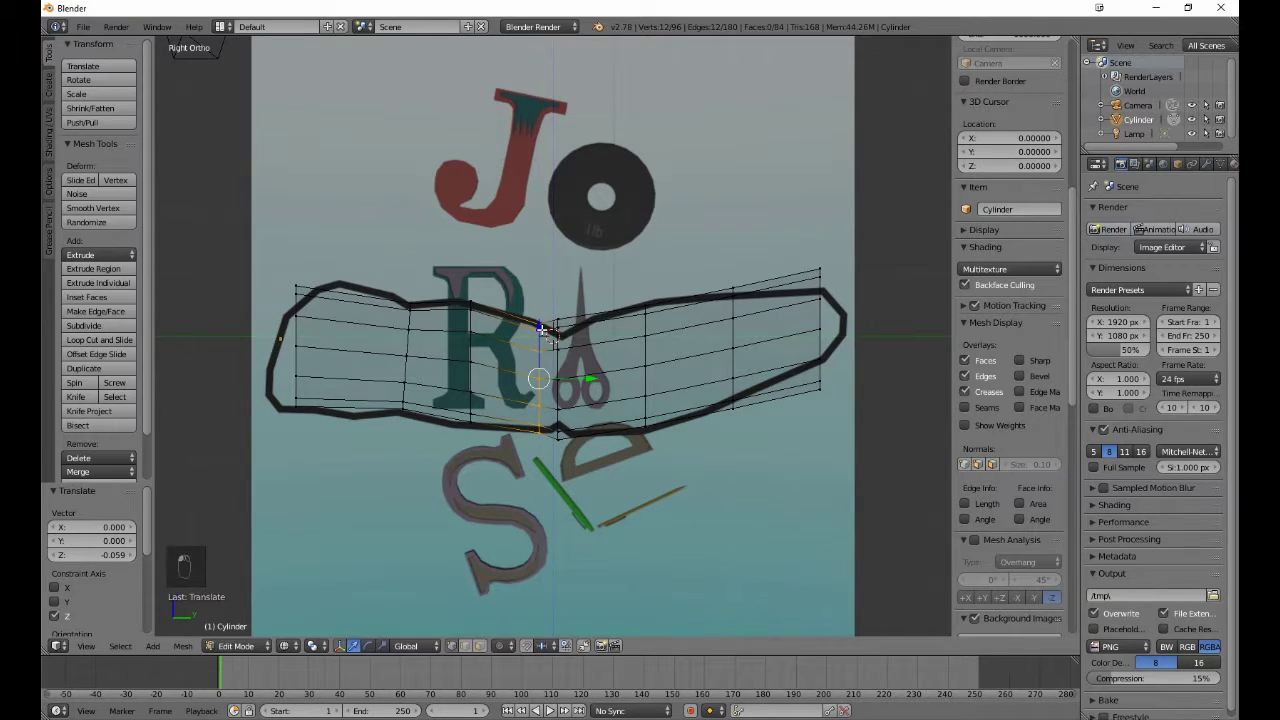
pyautogui.press('g')
pyautogui.press('y')
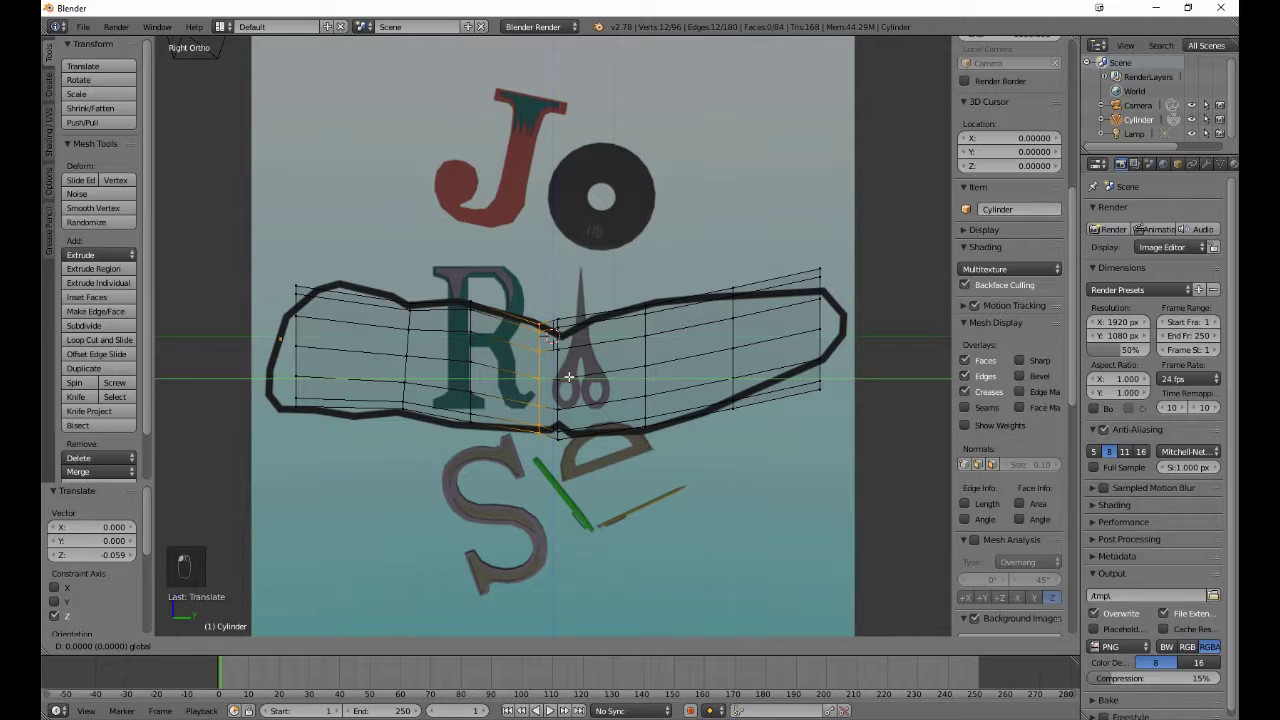
pyautogui.click(569, 376)
pyautogui.press('a')
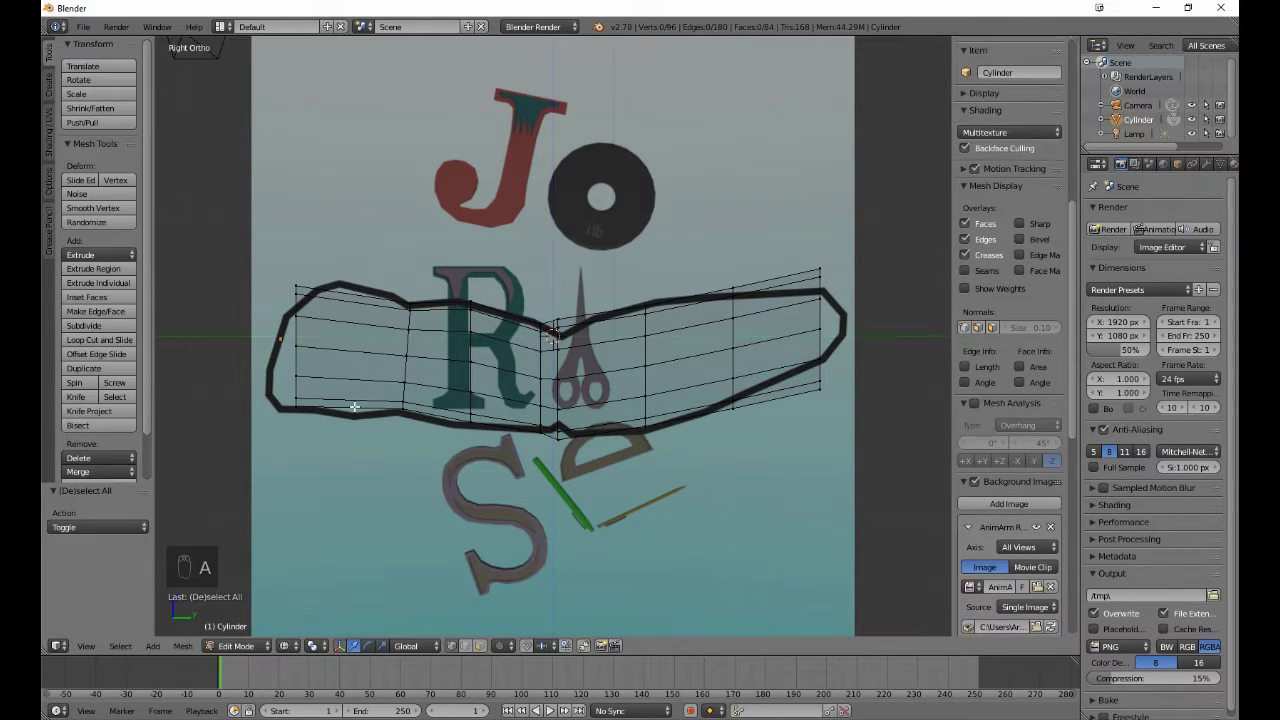
# Step: Move the third edge loop from the left about -0.331 along Y and adjust its scale to fit the outline
pyautogui.click(74, 341)
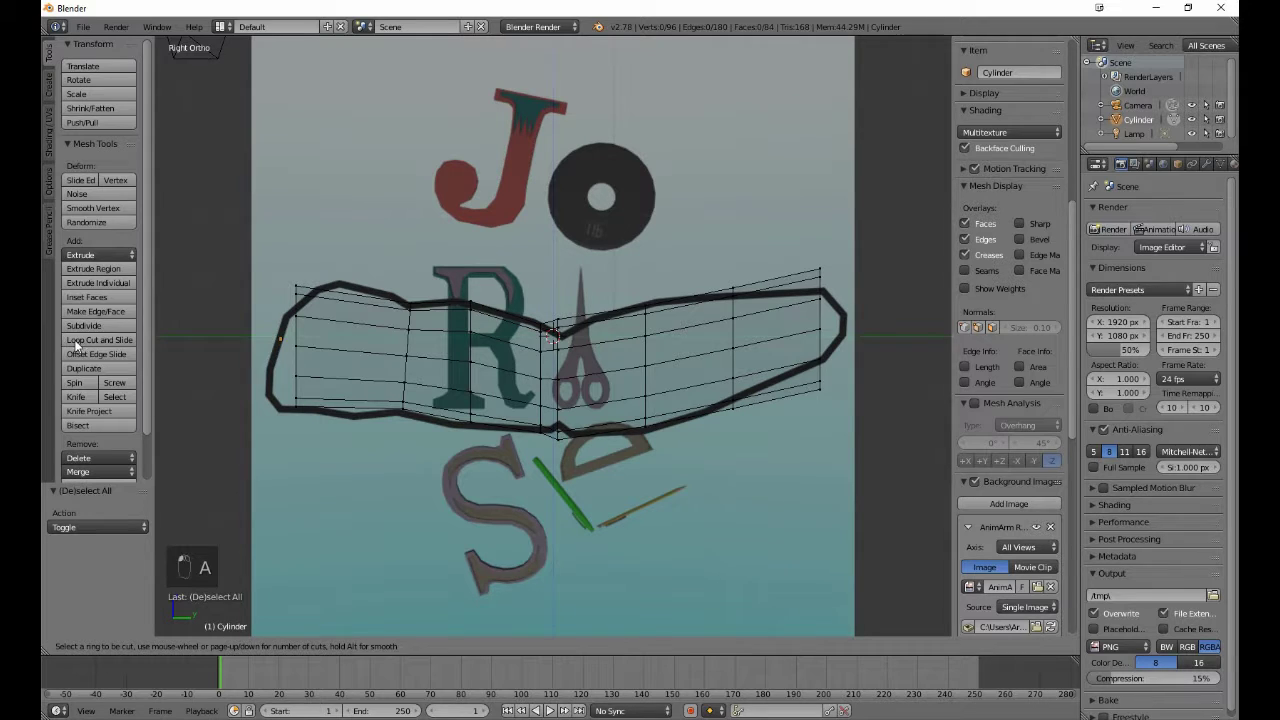
pyautogui.rightClick(309, 371)
pyautogui.press('b')
pyautogui.moveTo(455, 298); pyautogui.dragTo(490, 435)
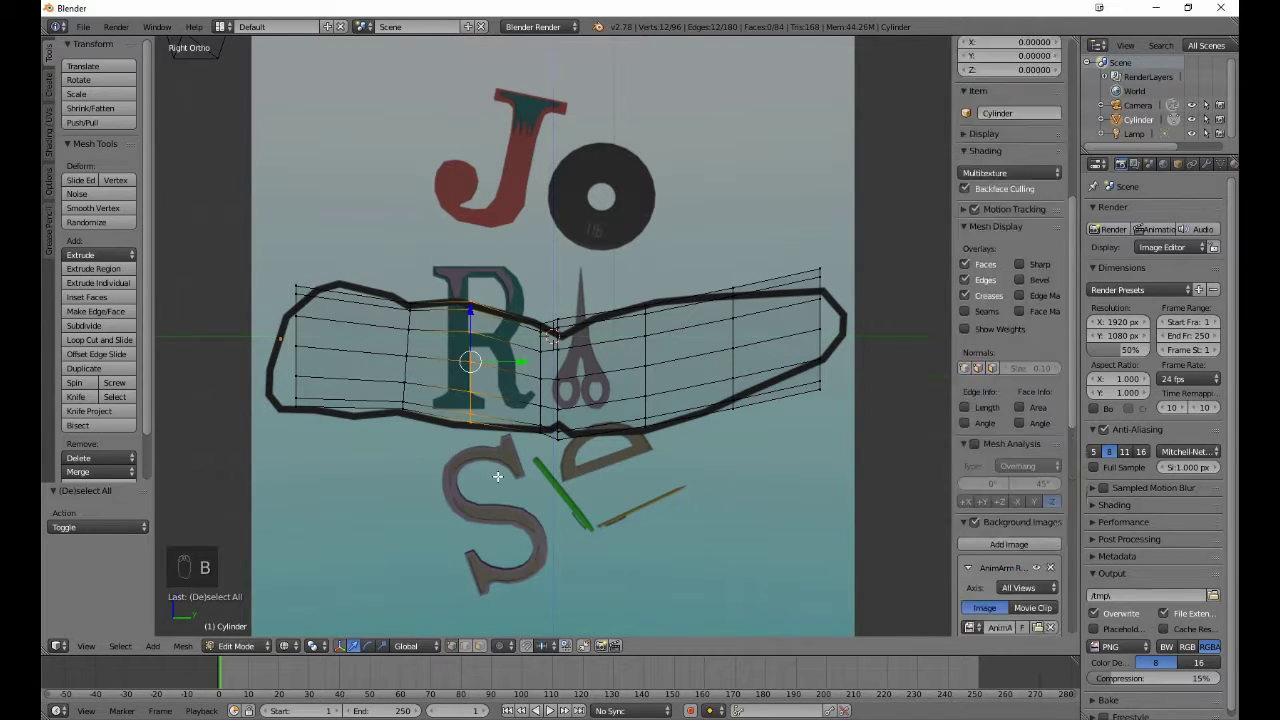
pyautogui.moveTo(516, 360); pyautogui.dragTo(496, 364)
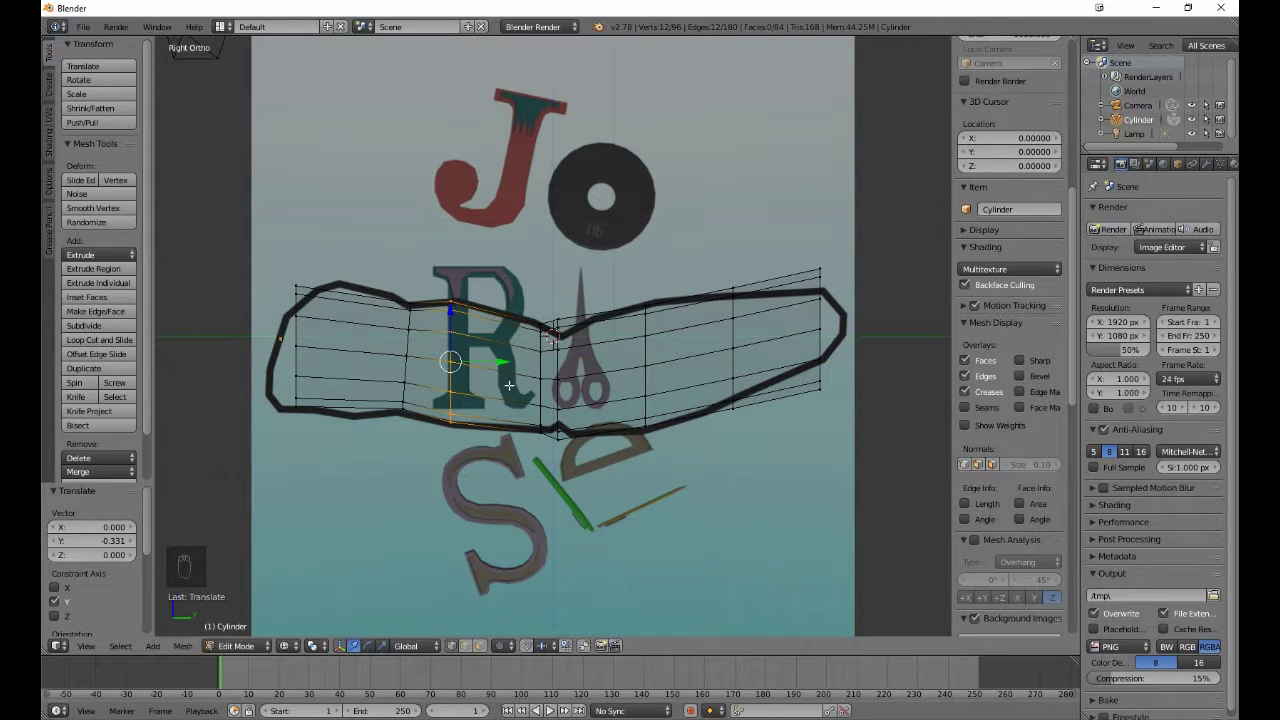
pyautogui.press('s')
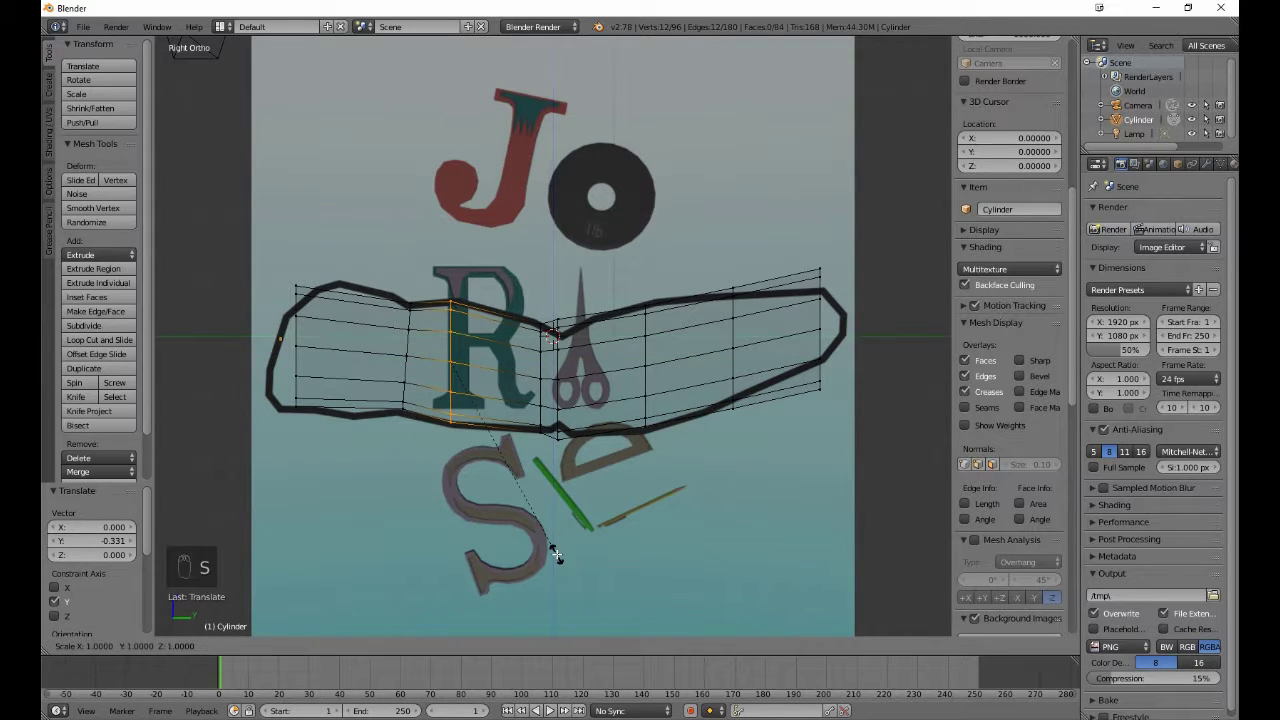
pyautogui.click(553, 553)
pyautogui.press('a')
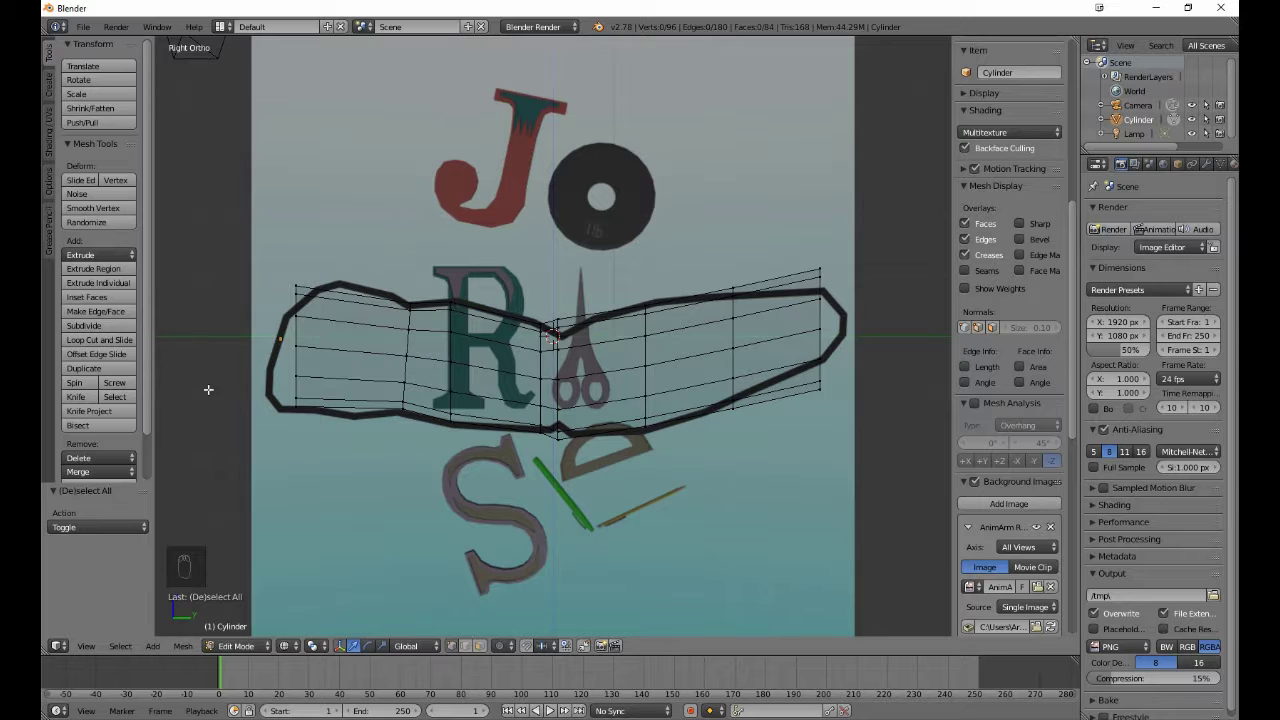
# Step: Add a loop cut just right of the elbow loop, sliding it close to the outline's notch
pyautogui.click(99, 340)
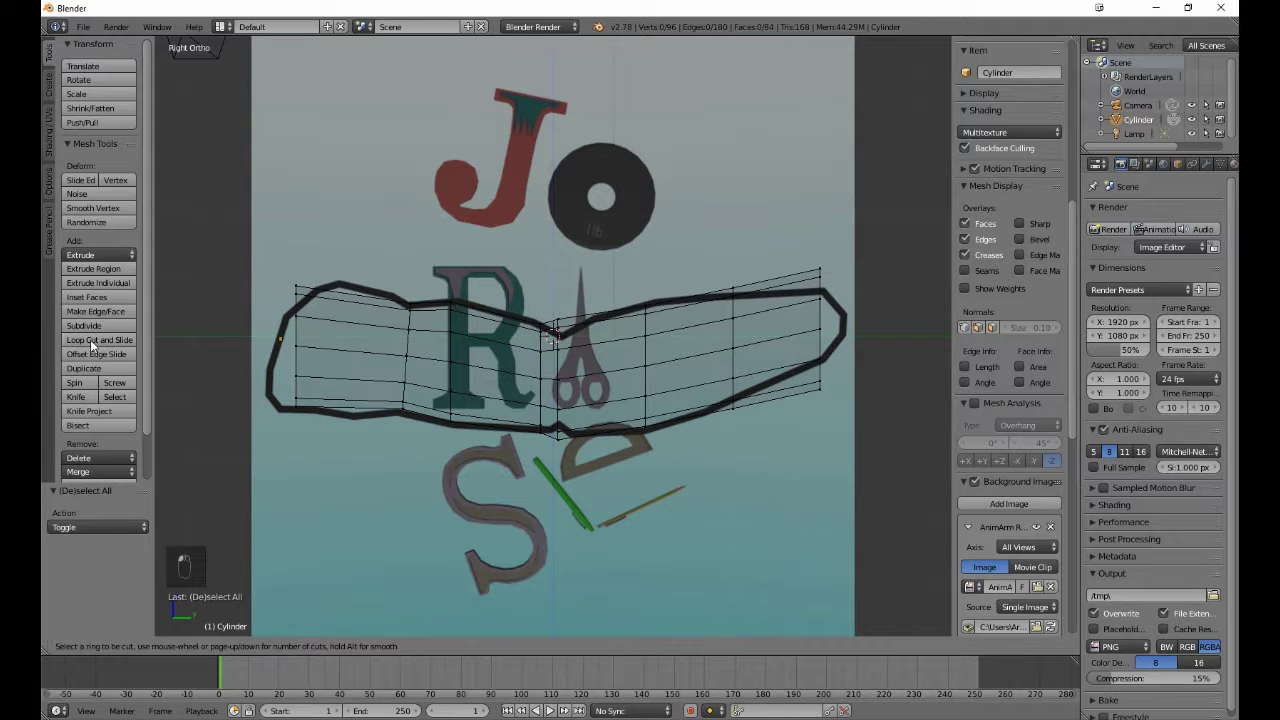
pyautogui.click(589, 333)
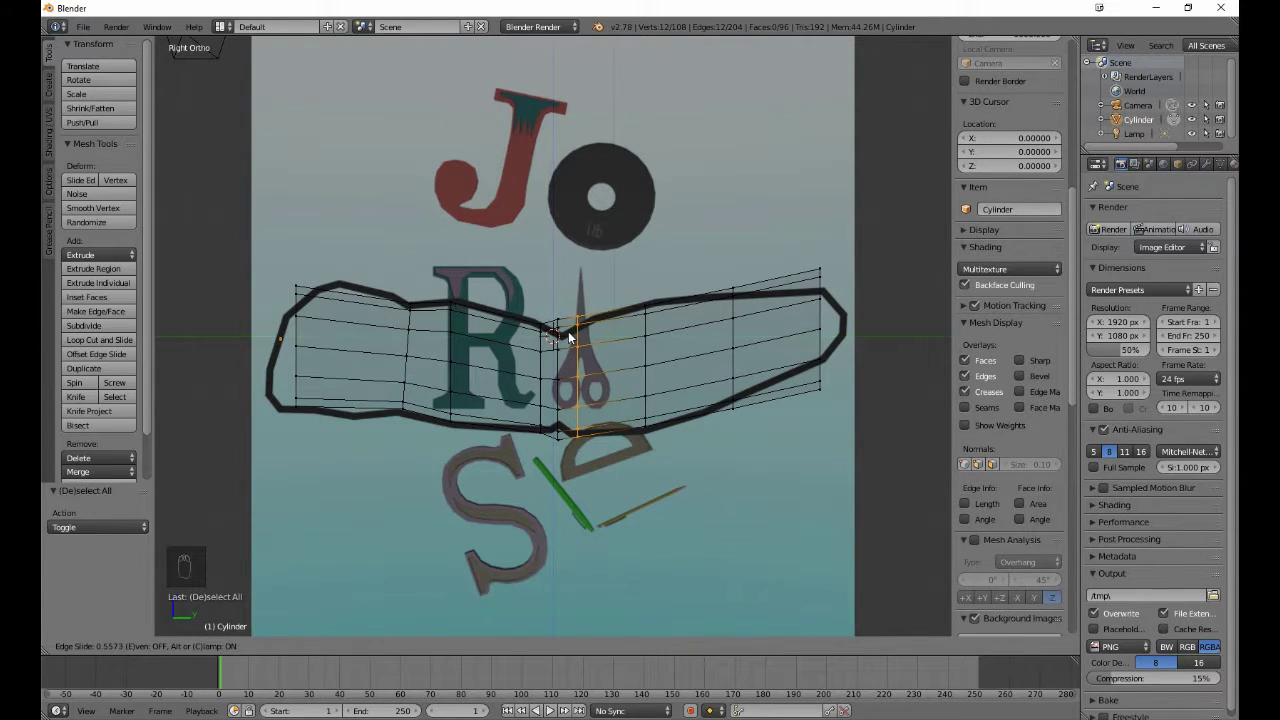
pyautogui.click(568, 331)
# Step: Move the new edge loop right of the elbow -0.071 along Z and scale it by about 0.911
pyautogui.press('g')
pyautogui.press('z')
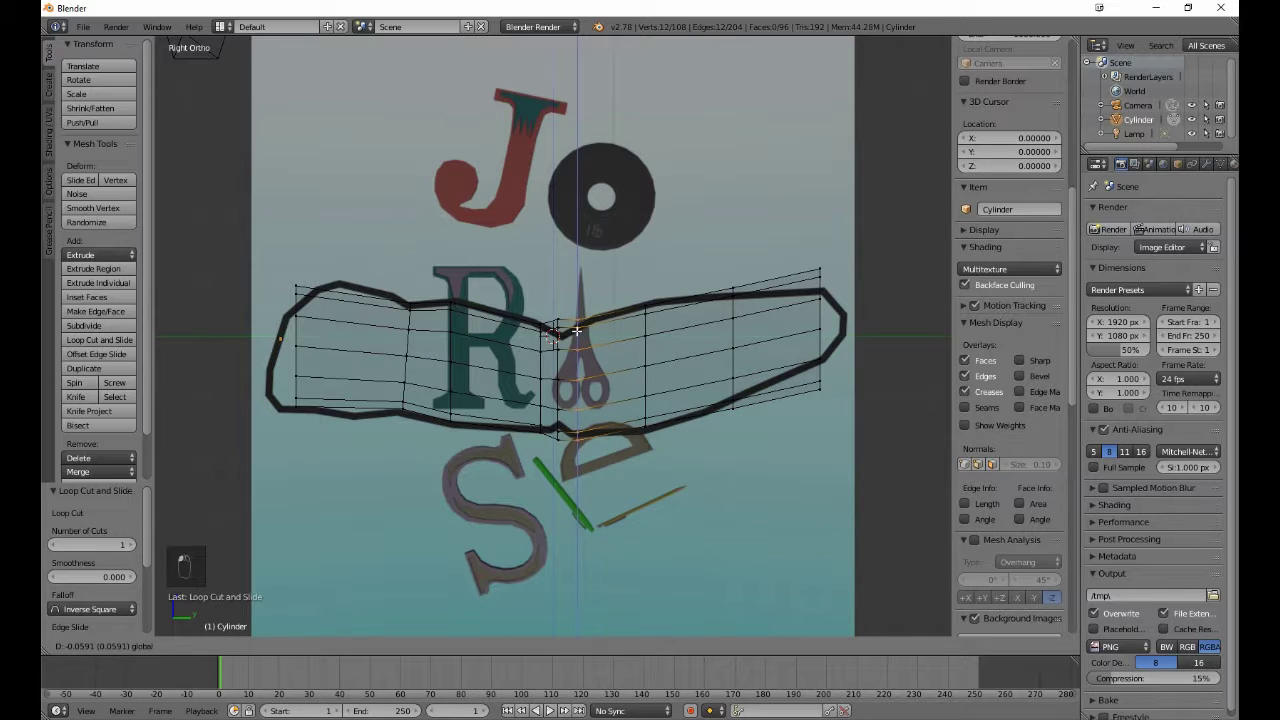
pyautogui.click(576, 331)
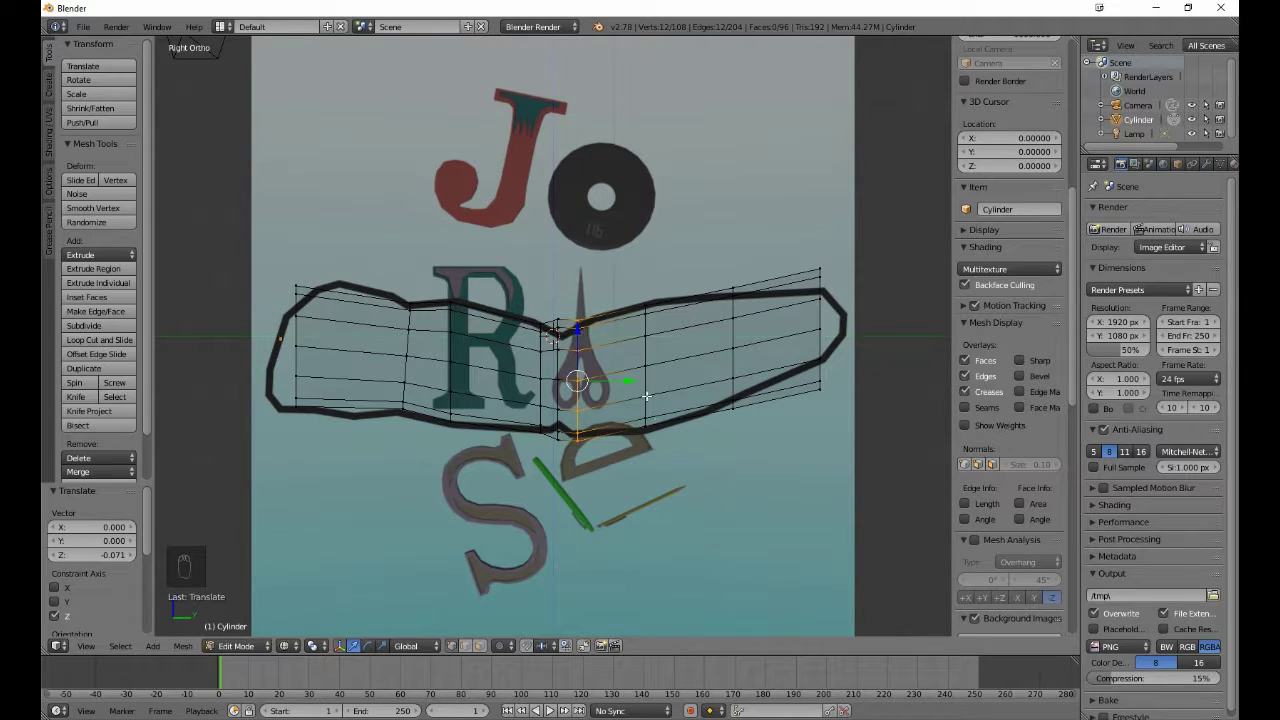
pyautogui.press('s')
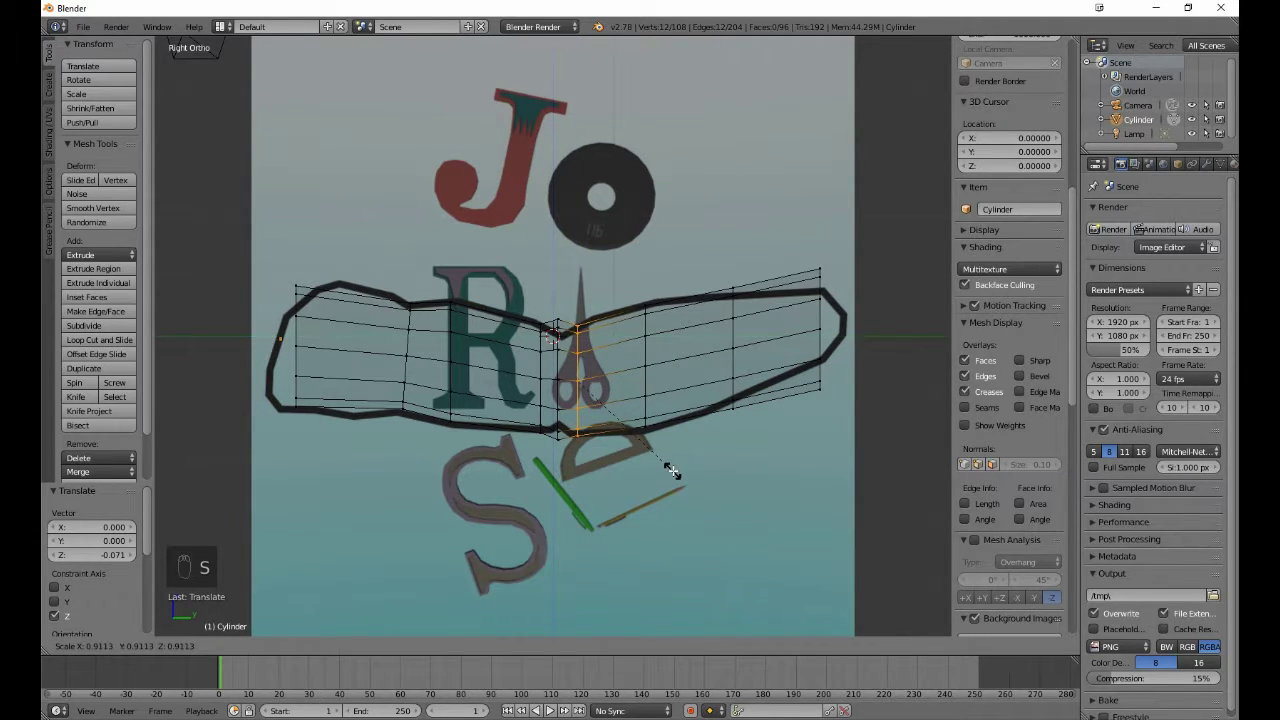
pyautogui.click(672, 471)
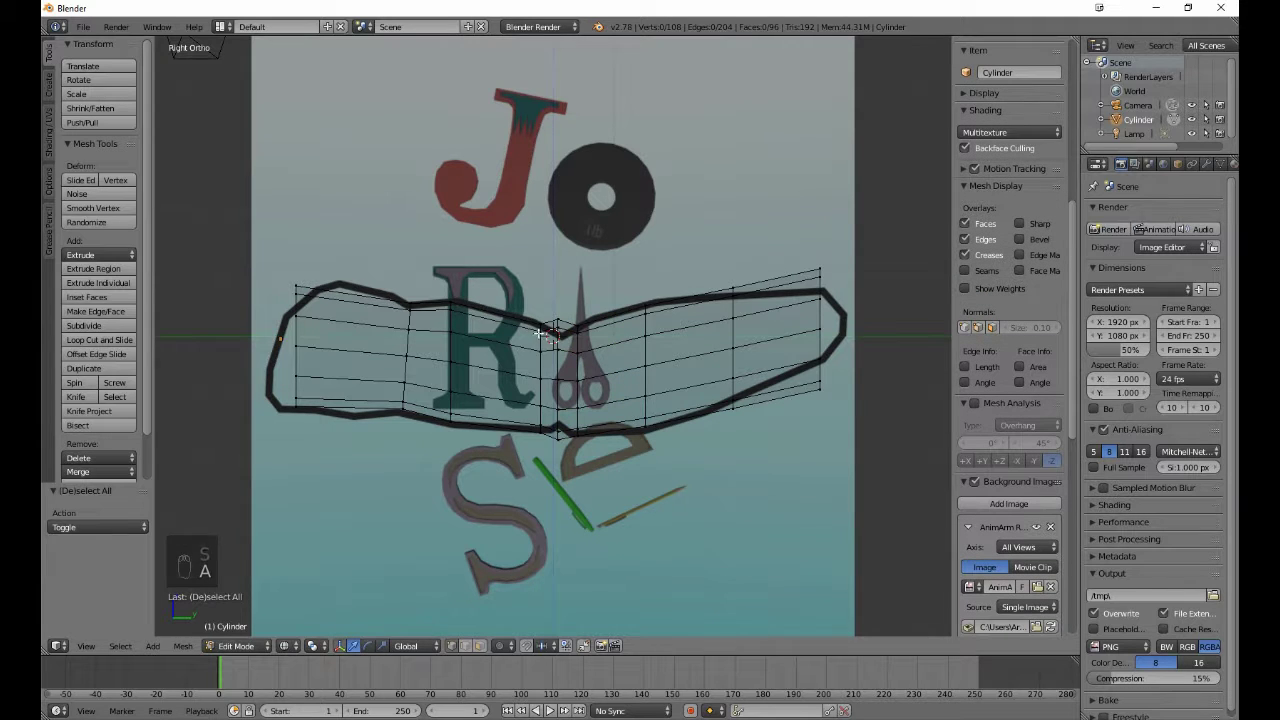
pyautogui.press('a')
# Step: Scale the elbow edge loop at the outline's notch by about 0.775
pyautogui.press('b')
pyautogui.moveTo(548, 308); pyautogui.dragTo(567, 477)
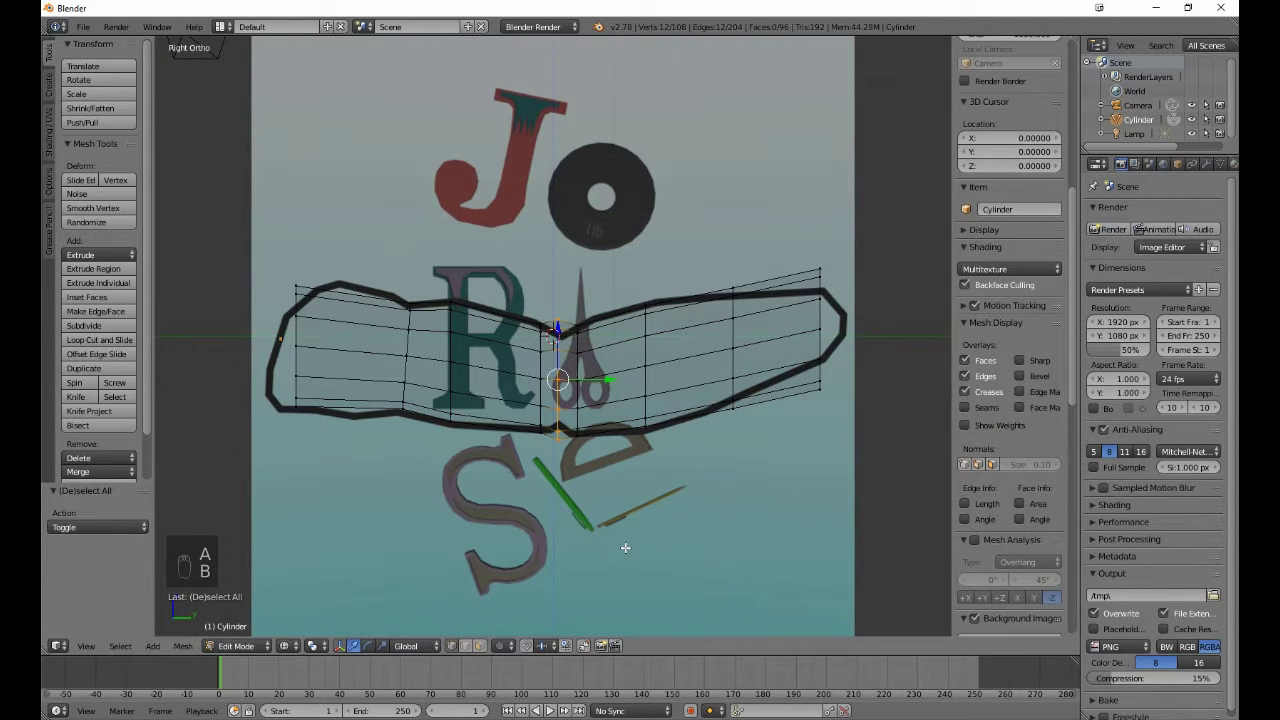
pyautogui.press('s')
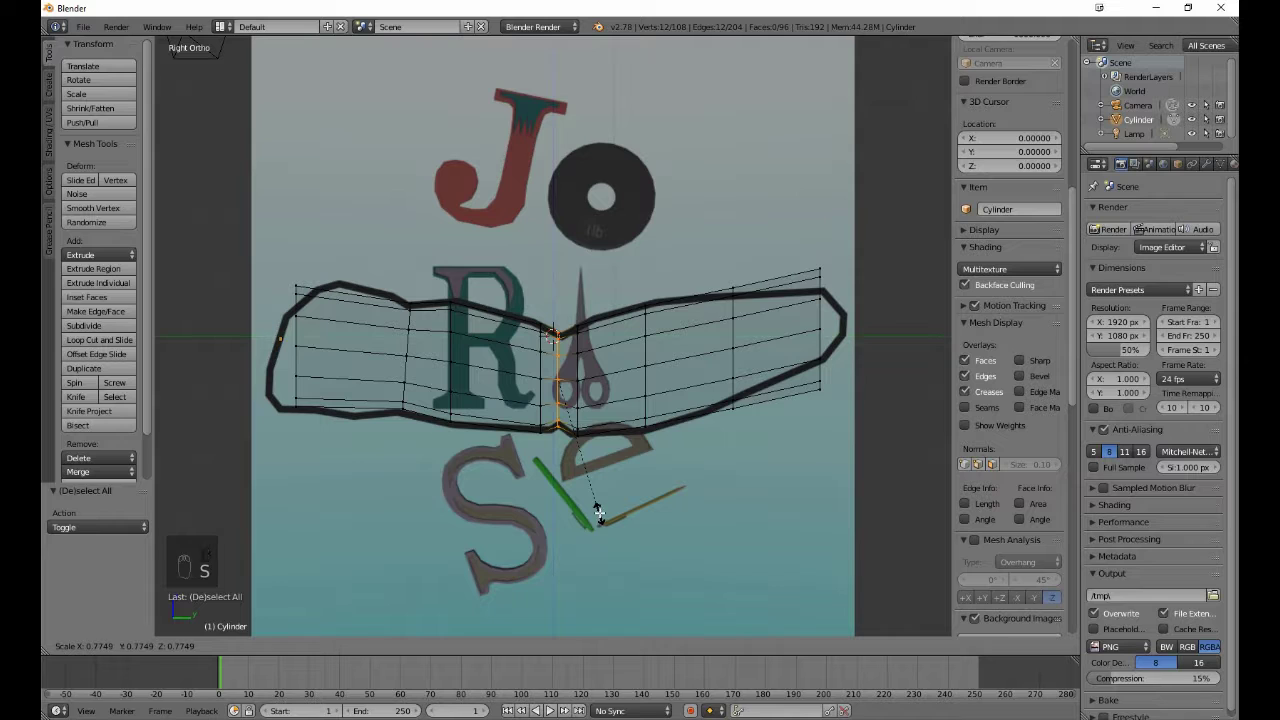
pyautogui.click(597, 511)
pyautogui.press('a')
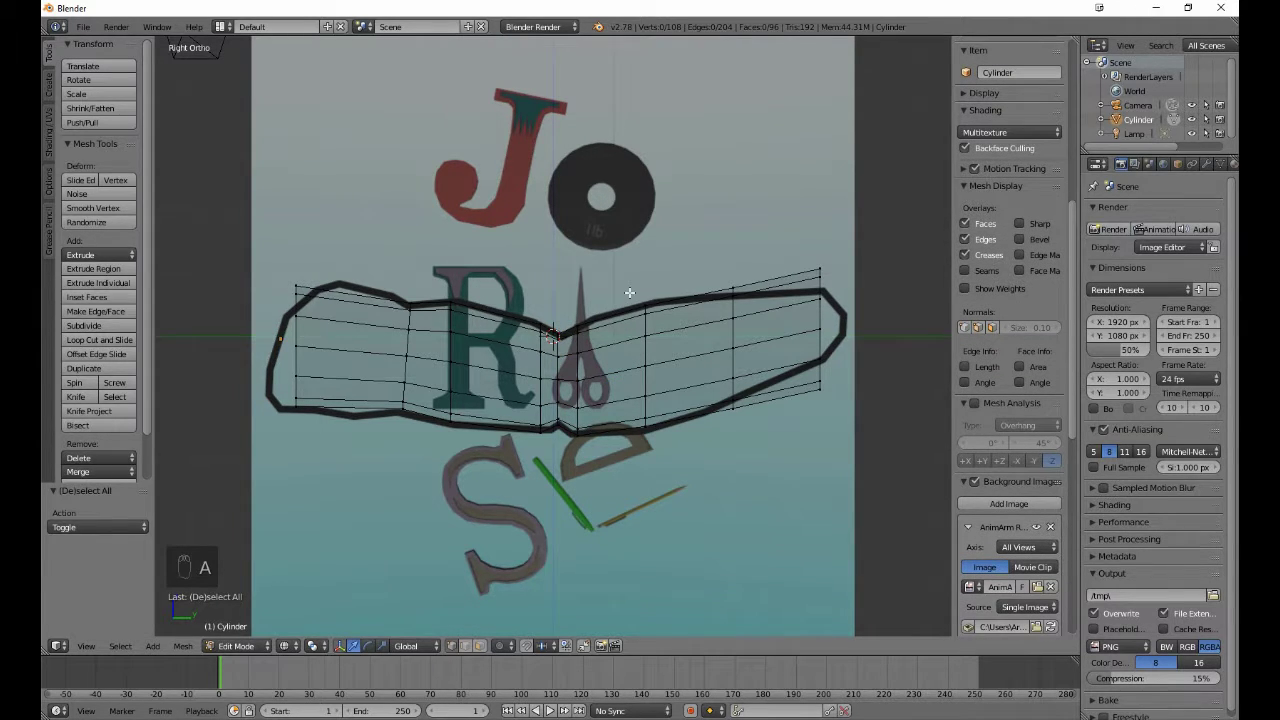
# Step: Nudge the seventh edge loop from the left along Z to match the outline
pyautogui.press('b')
pyautogui.moveTo(629, 292); pyautogui.dragTo(681, 461)
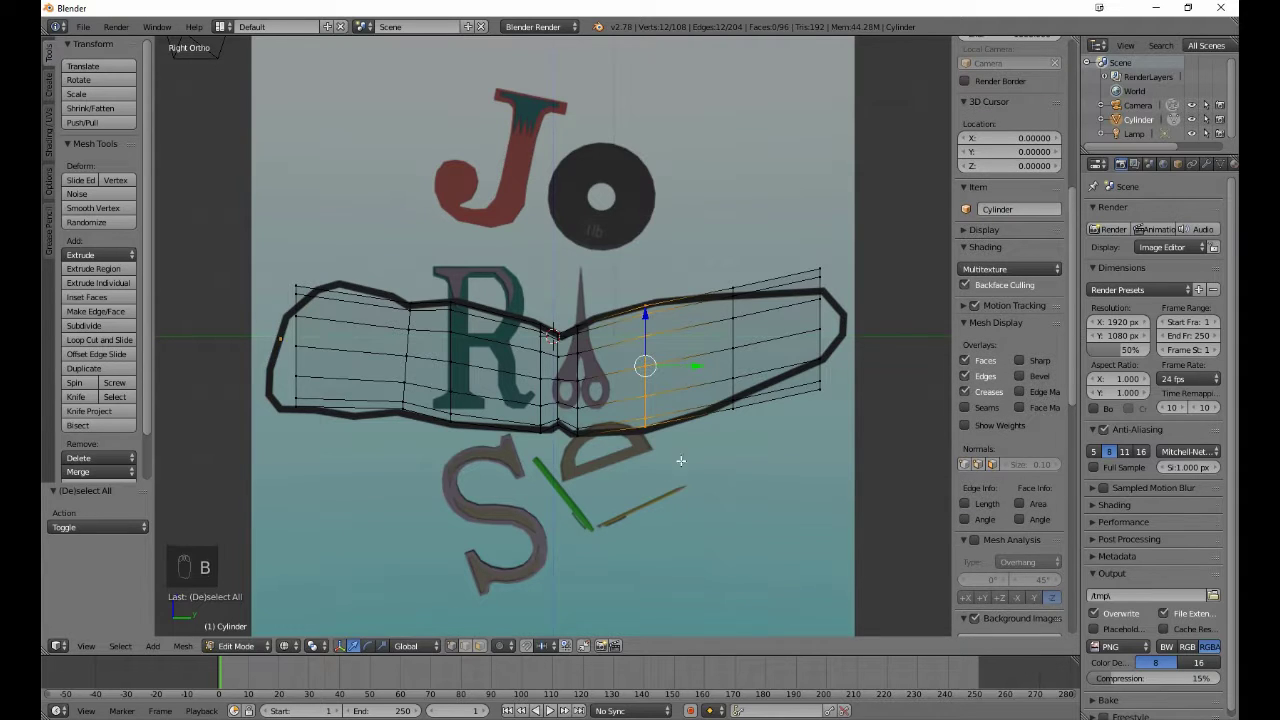
pyautogui.moveTo(644, 330); pyautogui.dragTo(659, 353)
pyautogui.press('a')
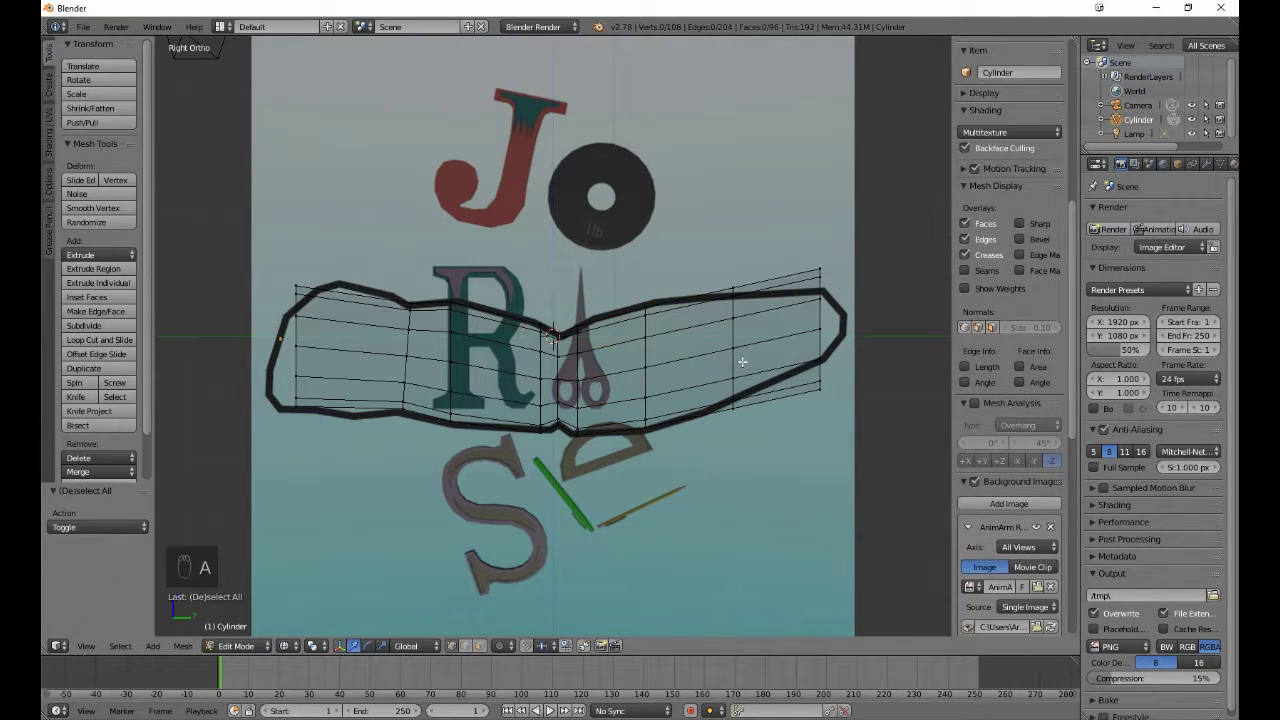
# Step: Scale the eighth edge loop from the left by about 0.87 to fit the outline
pyautogui.press('b')
pyautogui.moveTo(718, 263); pyautogui.dragTo(740, 420)
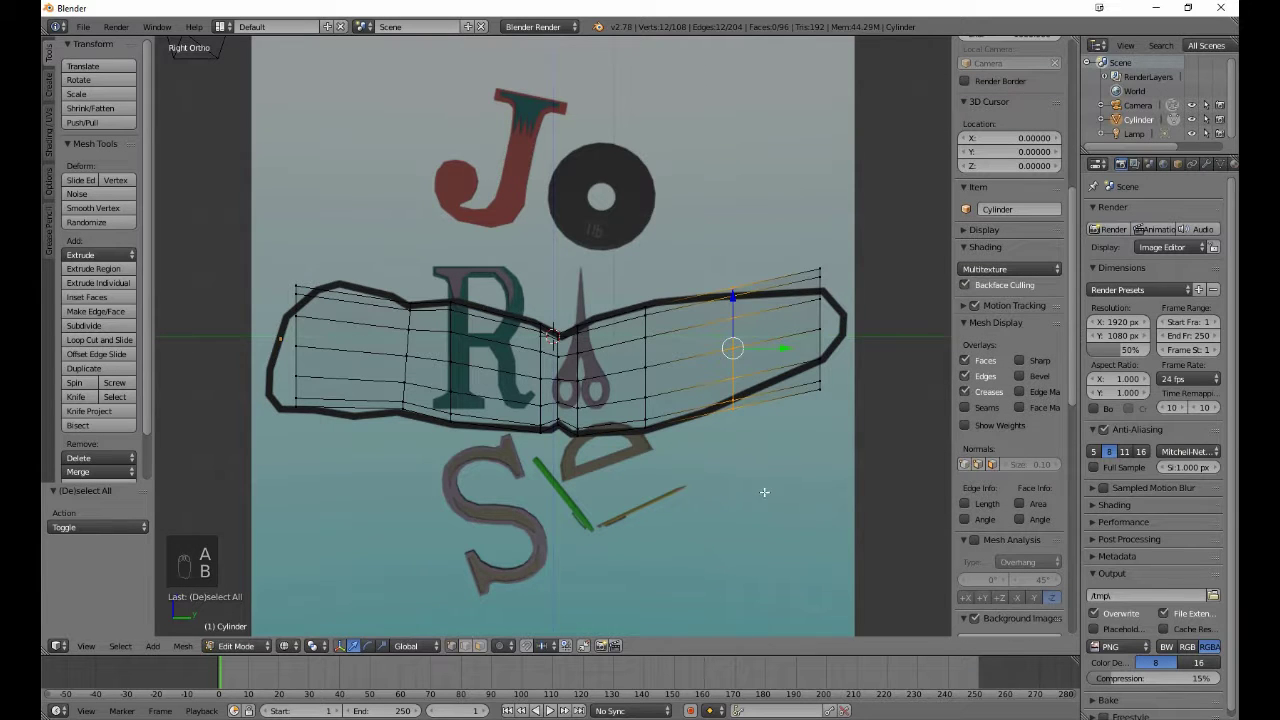
pyautogui.press('s')
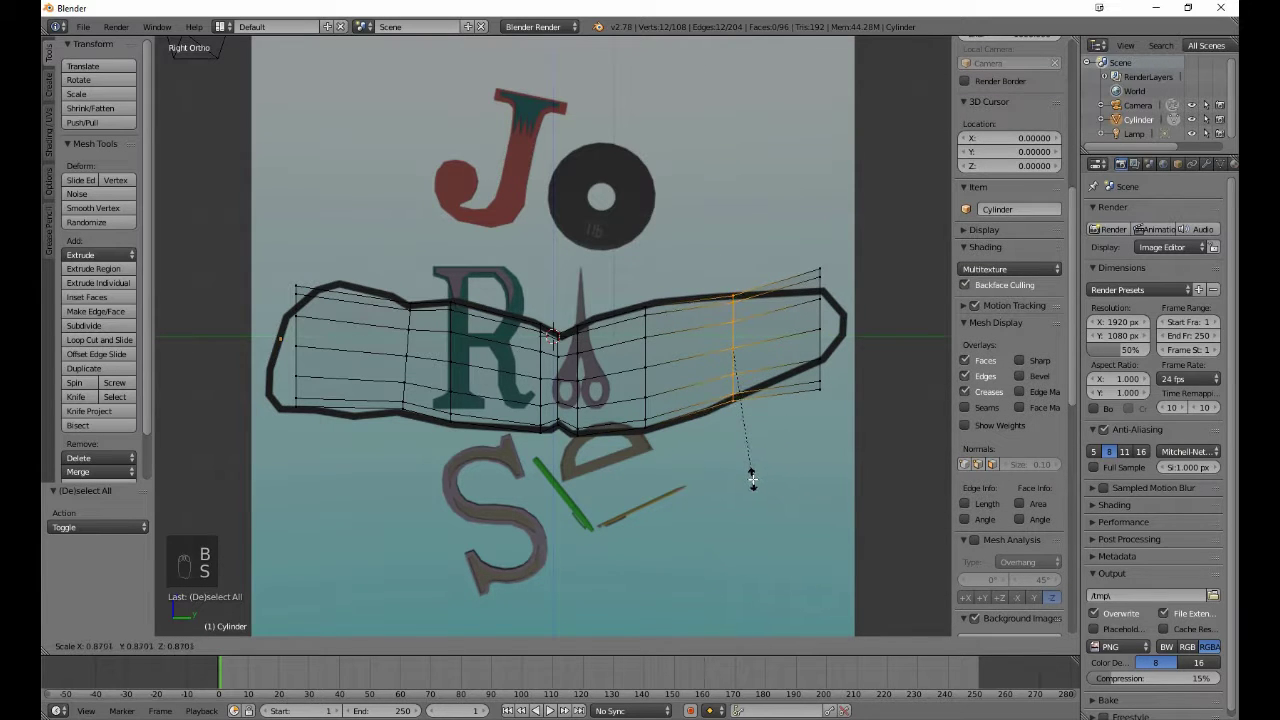
pyautogui.click(753, 480)
pyautogui.press('a')
# Step: Scale the arm's right end loop by about 0.598 and raise it 0.012 and a further 0.036 or so along Z
pyautogui.press('b')
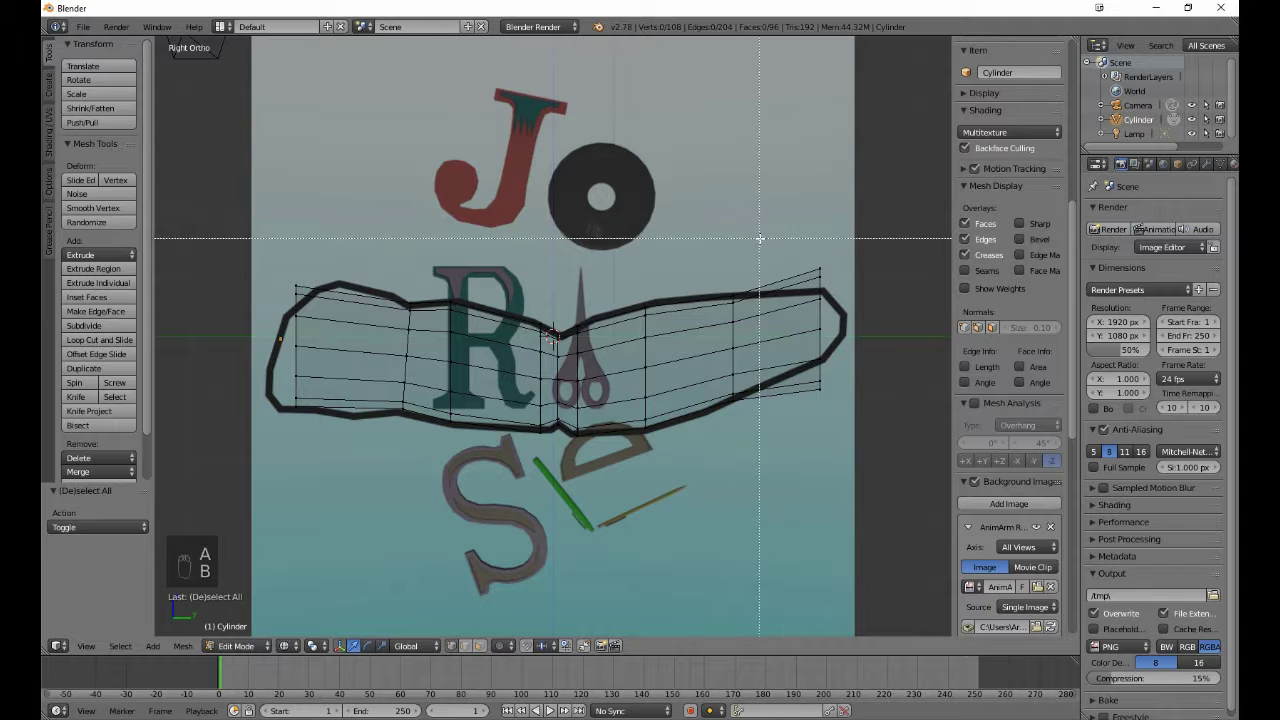
pyautogui.moveTo(766, 252); pyautogui.dragTo(820, 462)
pyautogui.press('s')
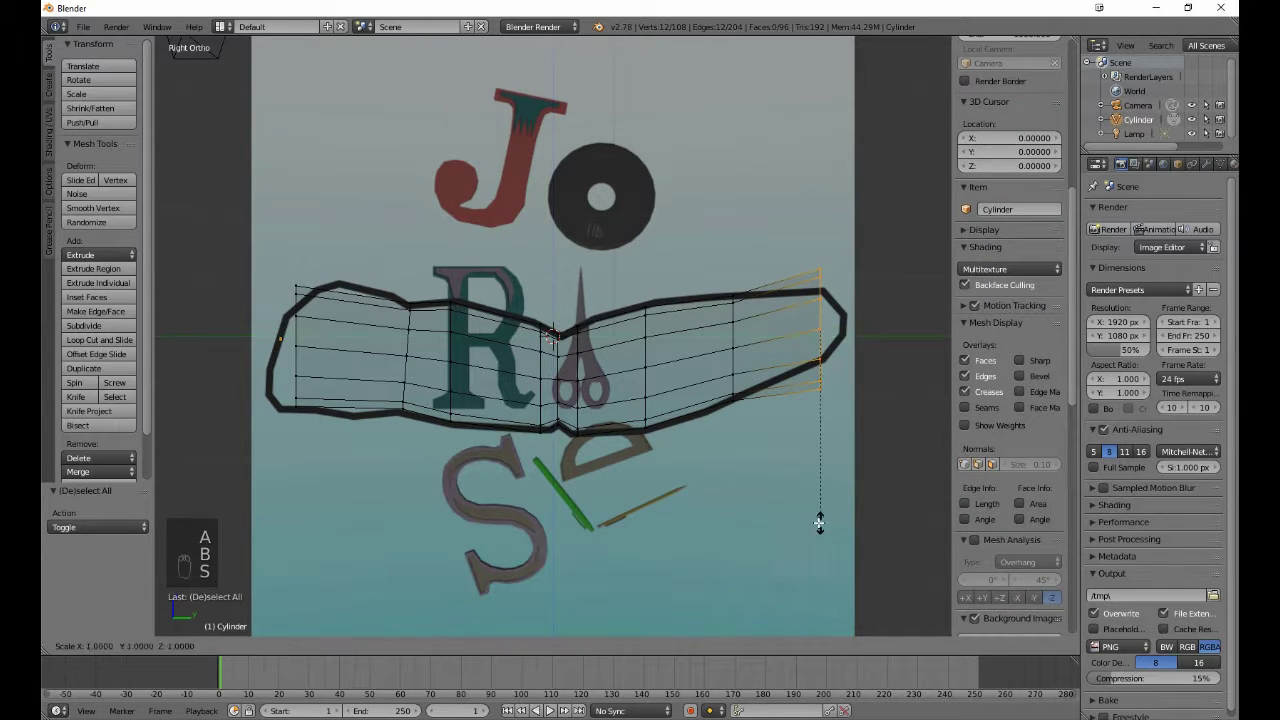
pyautogui.click(783, 438)
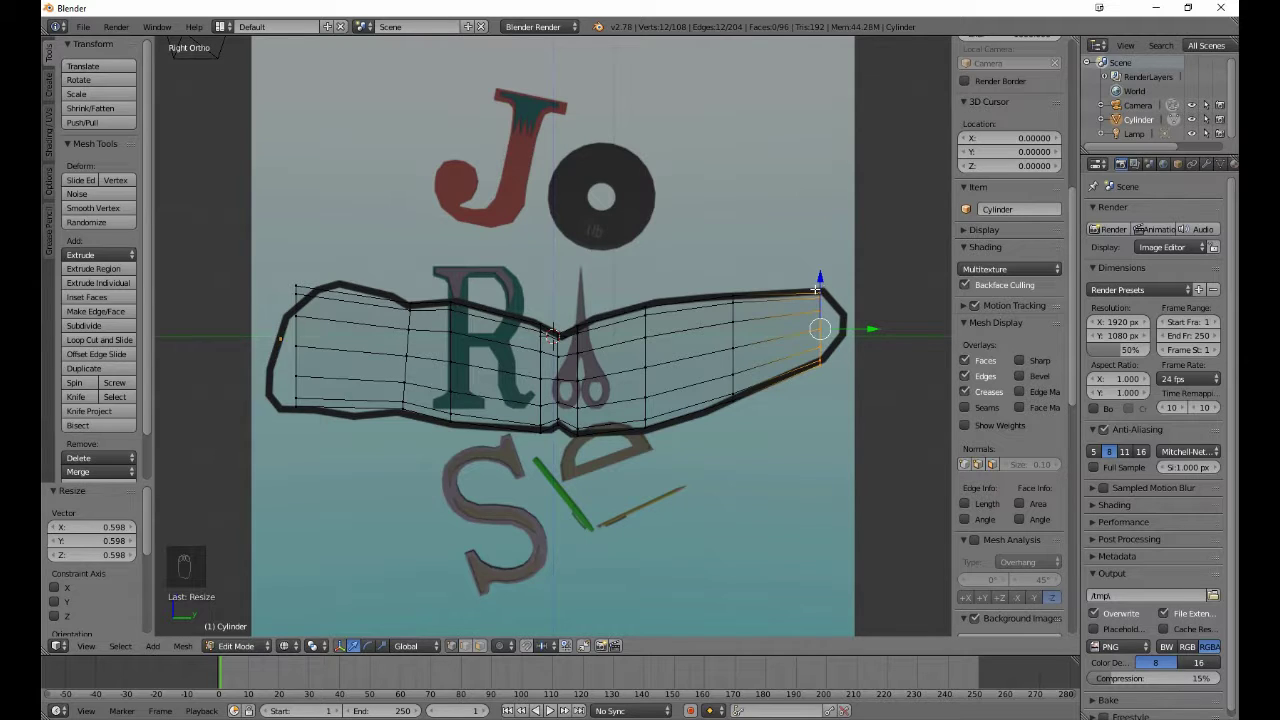
pyautogui.moveTo(820, 283); pyautogui.dragTo(818, 282)
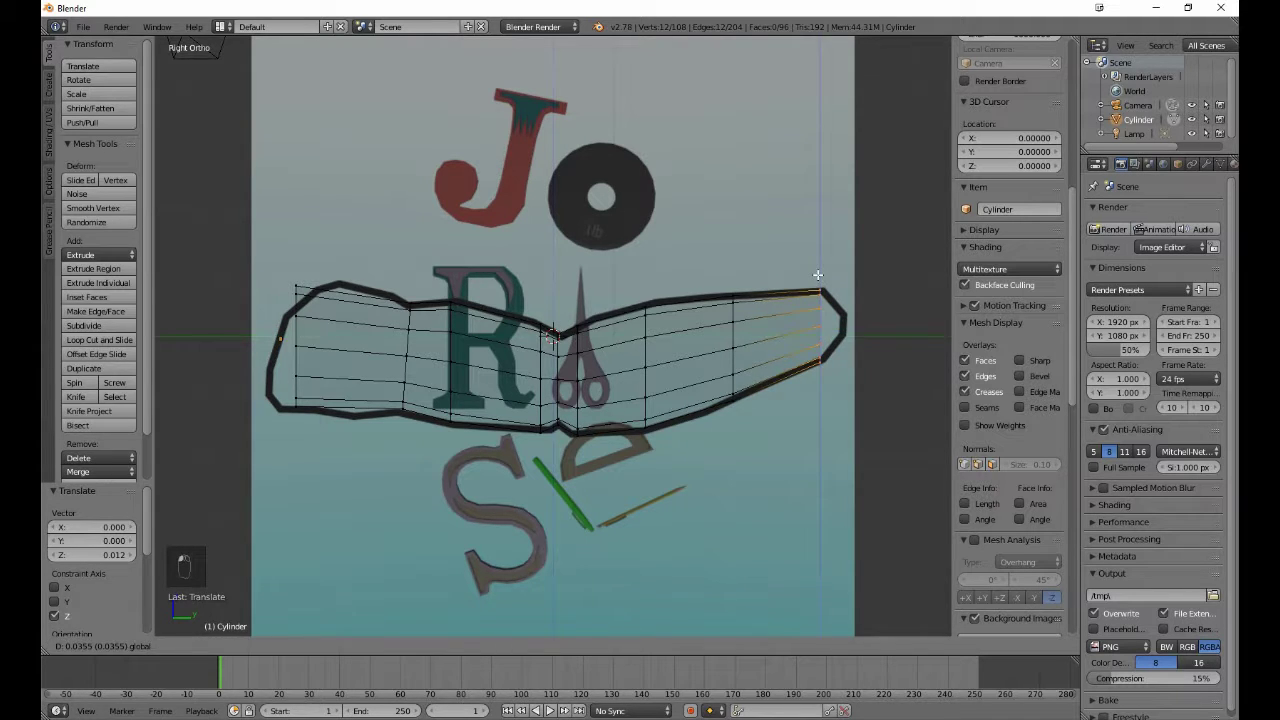
pyautogui.press('a')
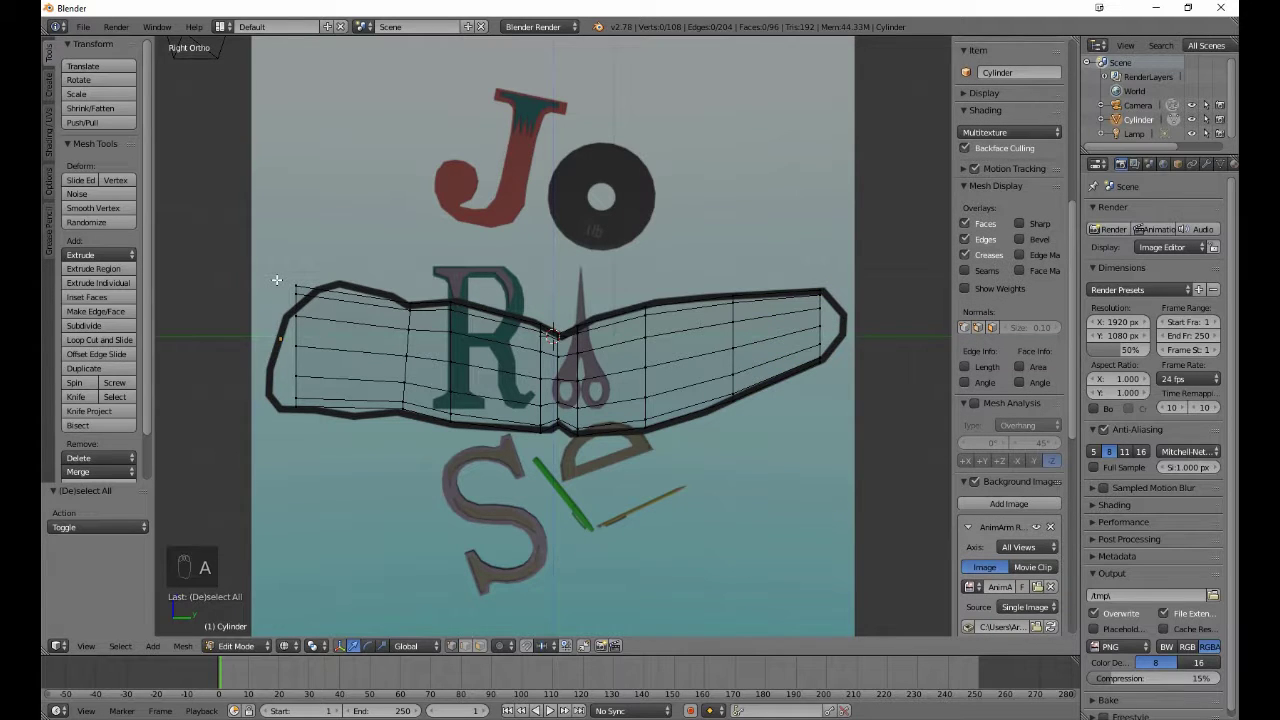
# Step: Select the arm's complete left end loop and scale it by about 0.917
pyautogui.press('b')
pyautogui.moveTo(270, 272); pyautogui.dragTo(312, 416)
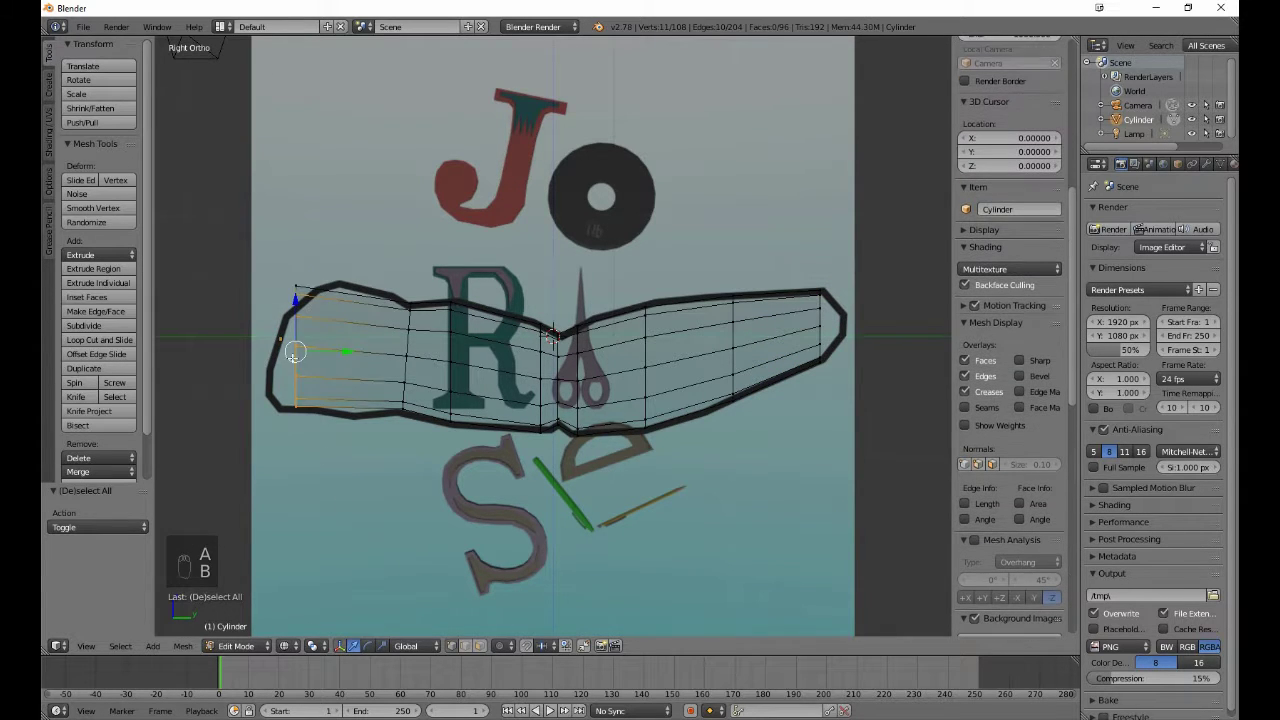
pyautogui.press('b')
pyautogui.moveTo(289, 283); pyautogui.dragTo(345, 401)
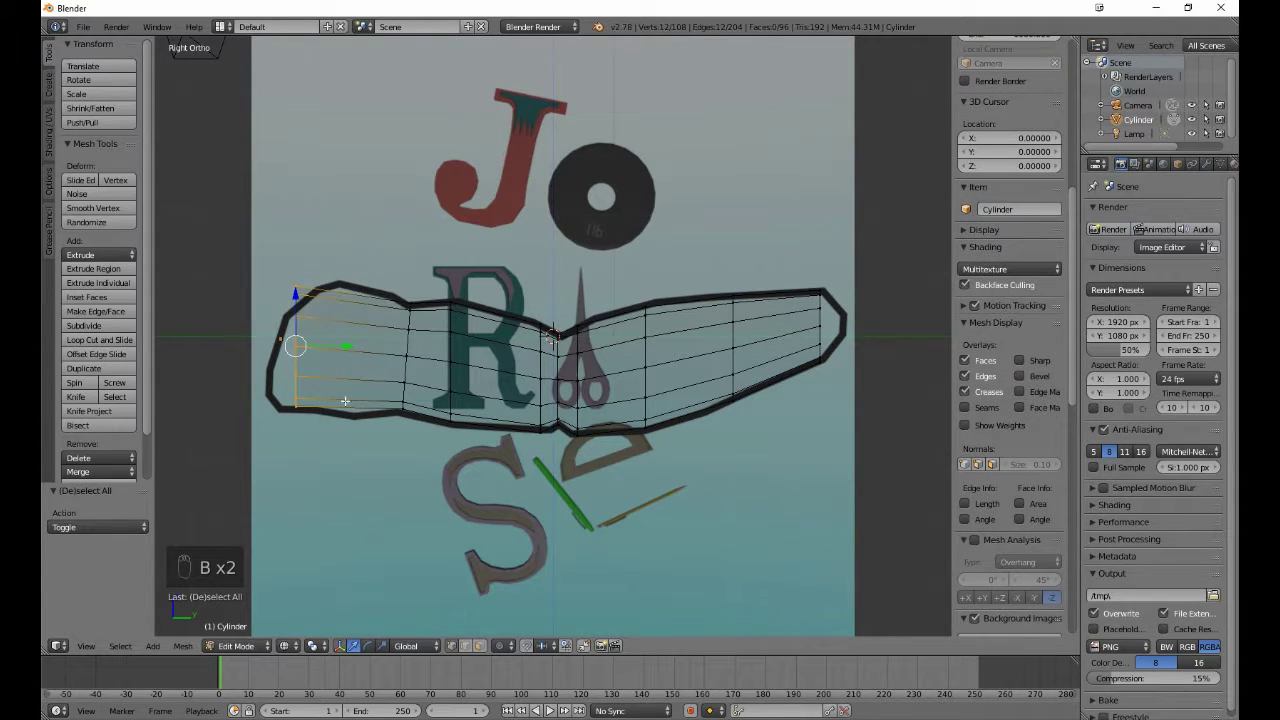
pyautogui.press('s')
pyautogui.click(366, 539)
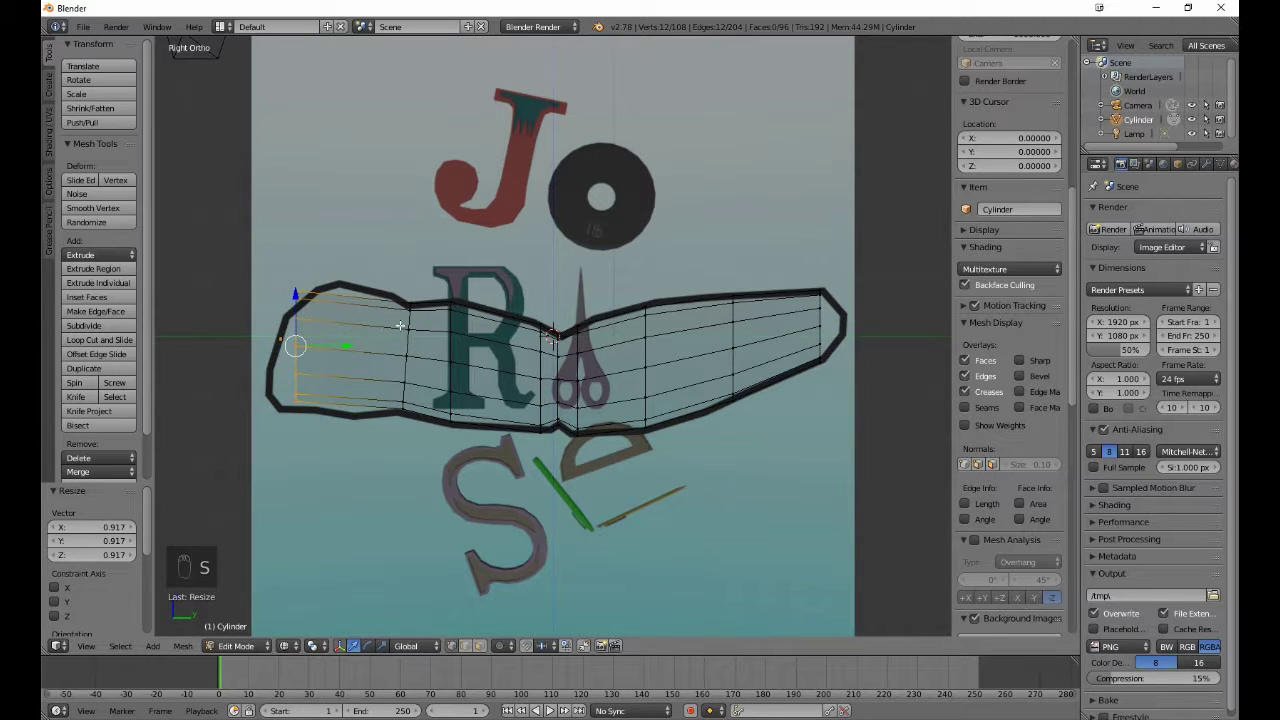
# Step: Rotate the arm's left end loop by about 17.96° to follow the slanted end of the outline
pyautogui.press('r')
pyautogui.click(425, 367)
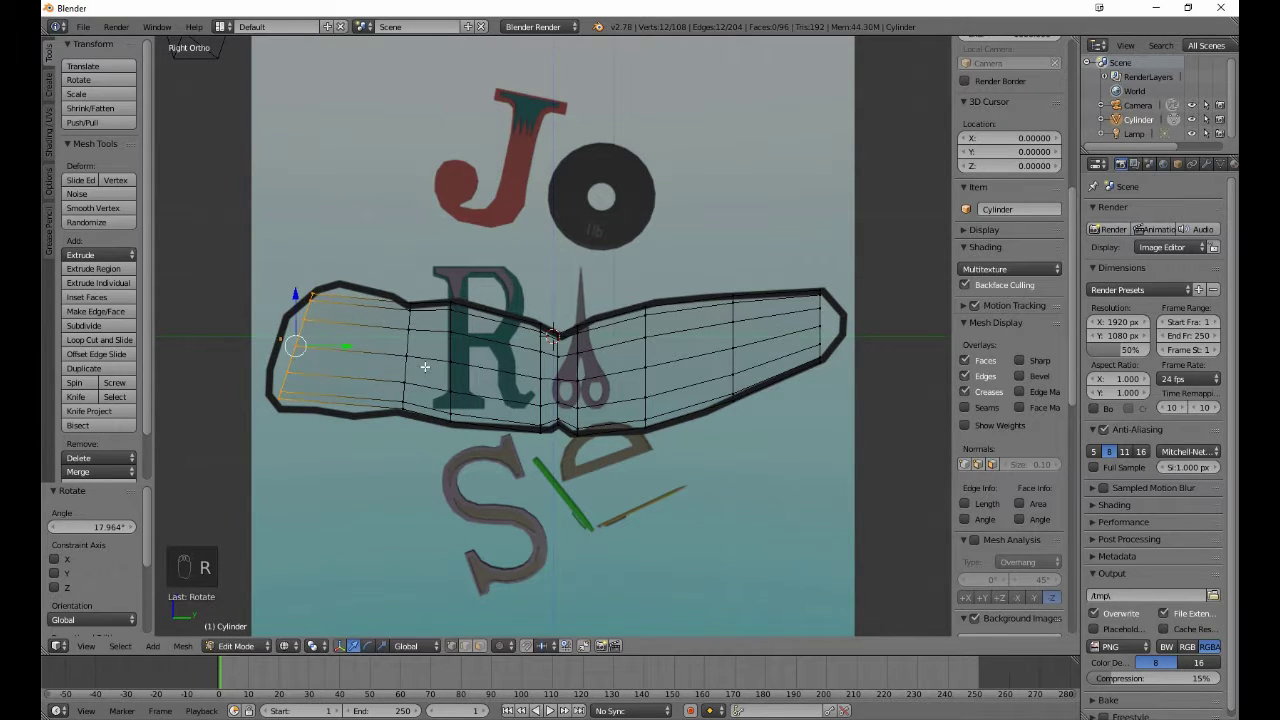
pyautogui.press('g')
pyautogui.press('y')
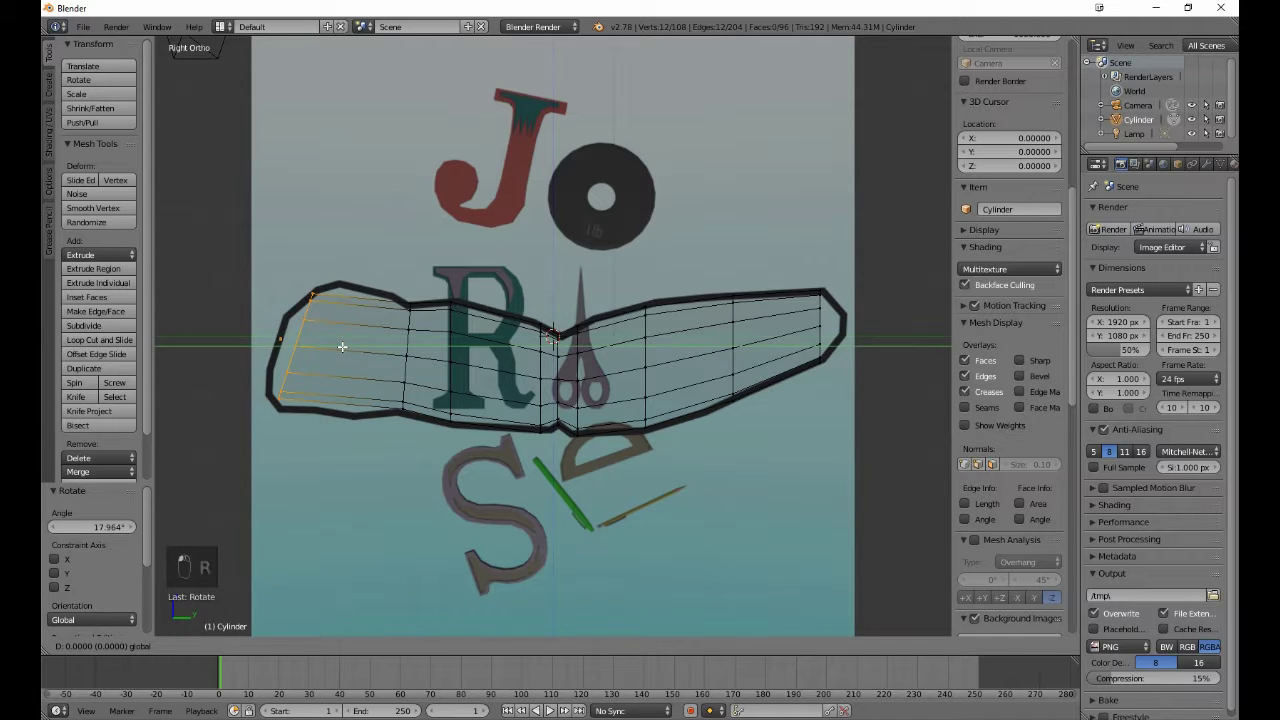
pyautogui.click(342, 347)
pyautogui.press('a')
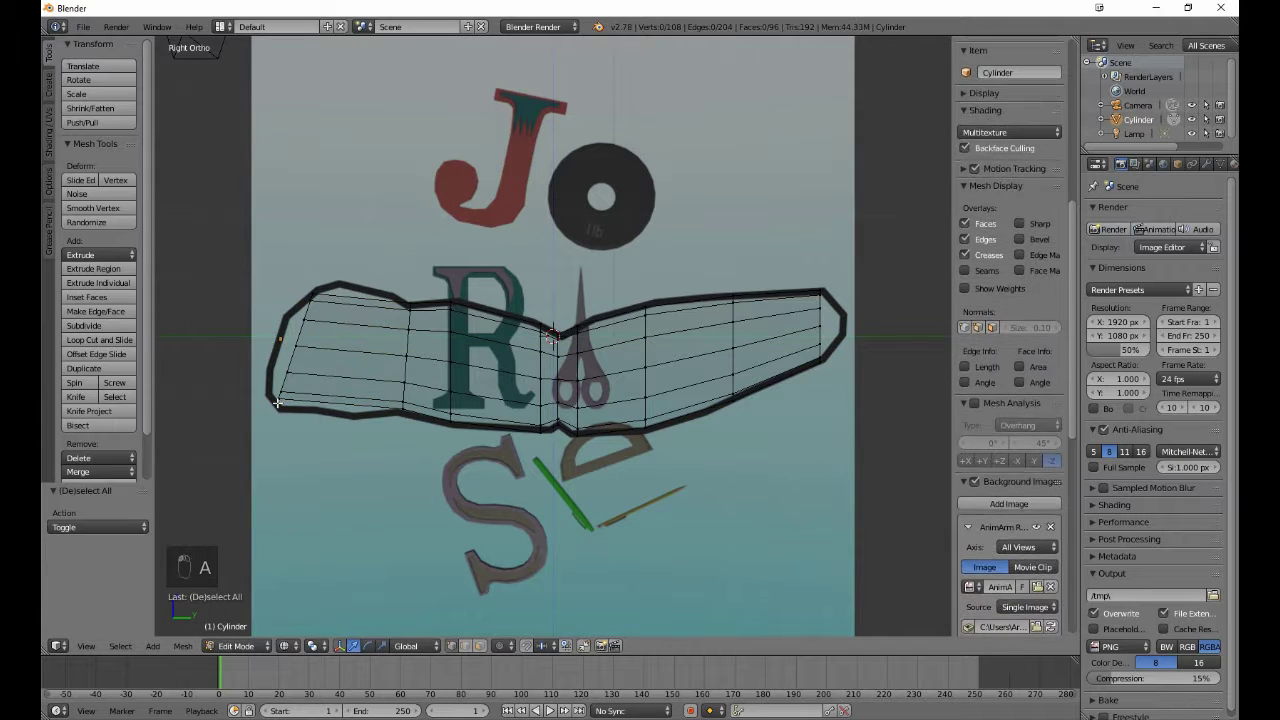
# Step: Add an edge loop just inside the arm's left end and scale it by about 1.147 to fit the outline's bulge
pyautogui.click(92, 341)
pyautogui.click(338, 352)
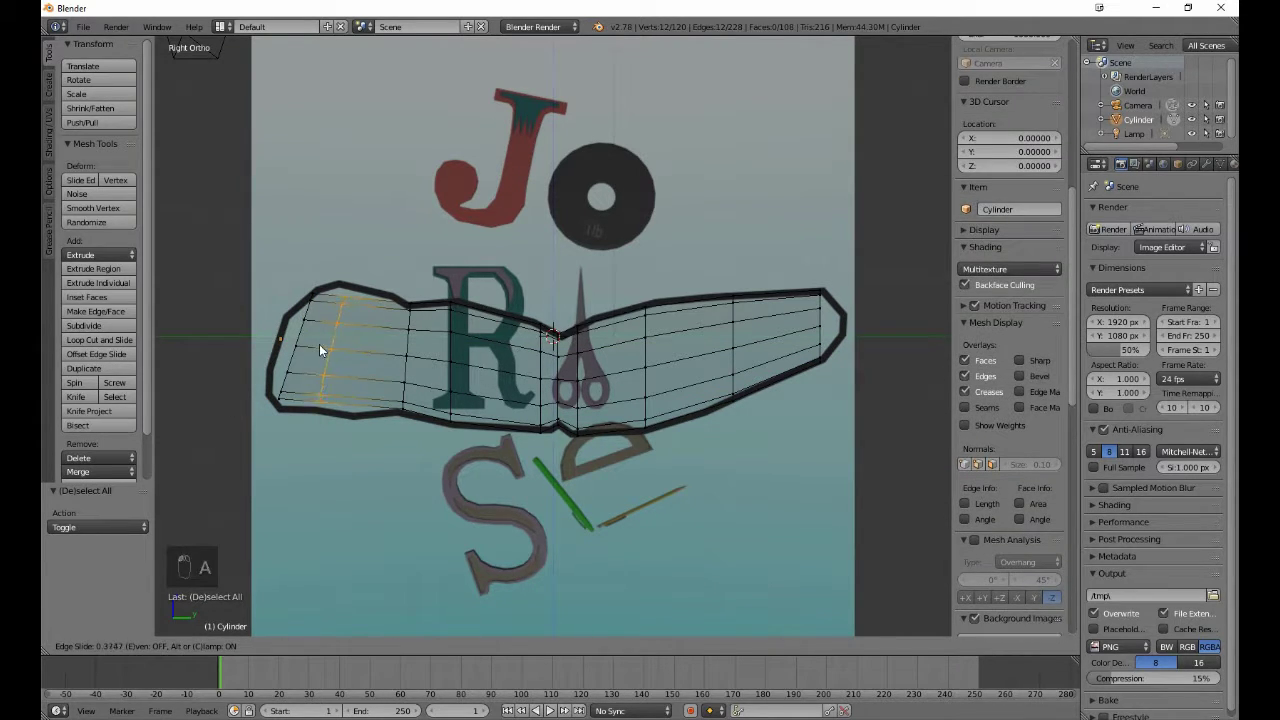
pyautogui.click(319, 344)
pyautogui.press('s')
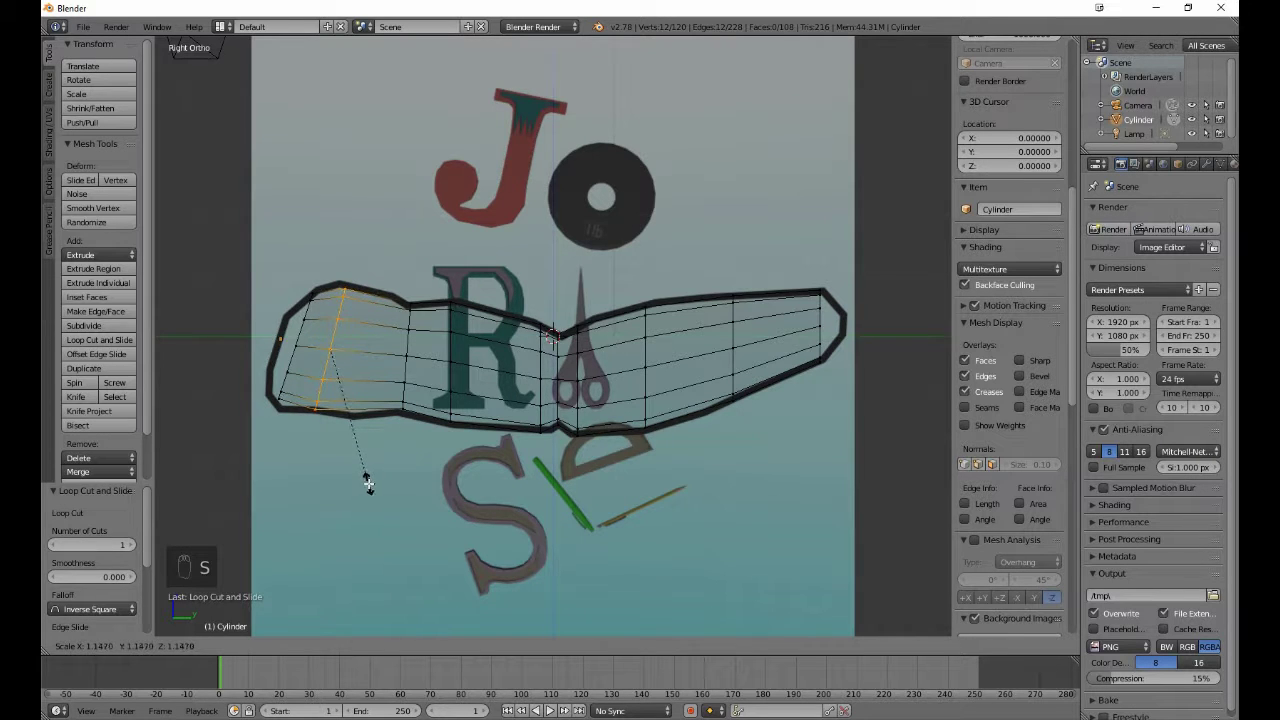
pyautogui.click(366, 484)
pyautogui.press('a')
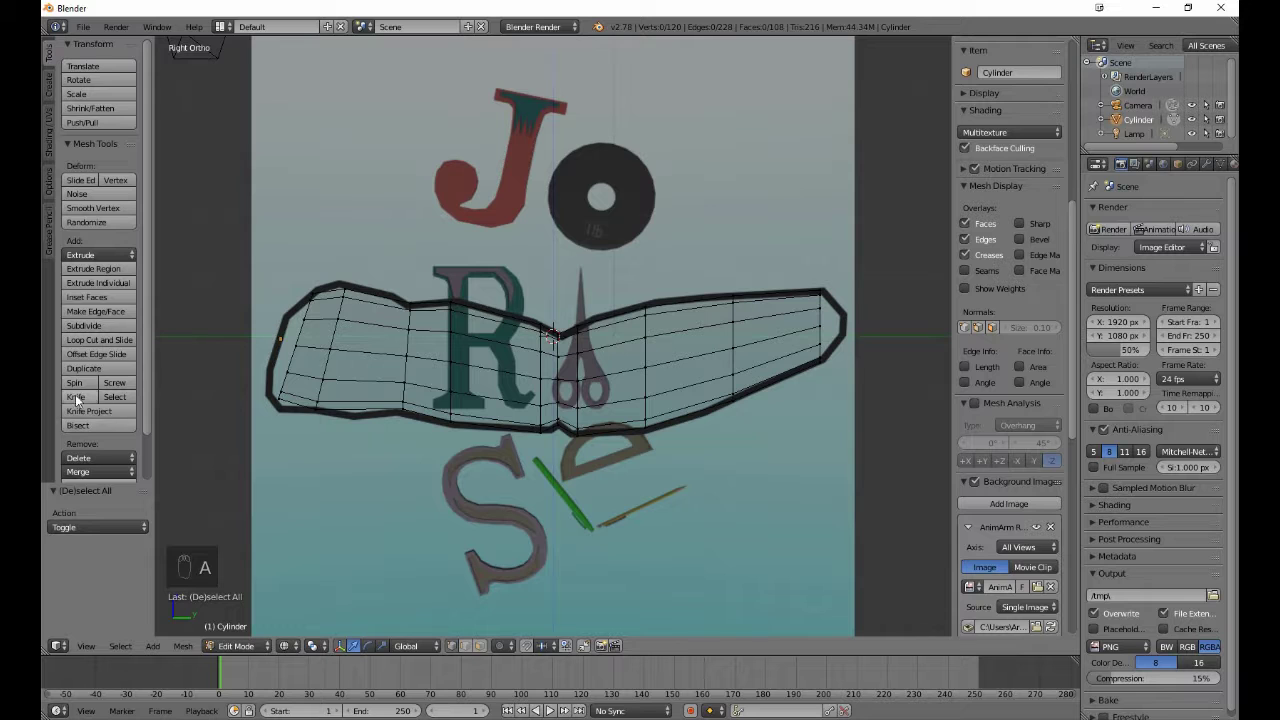
# Step: Add another edge loop midway between the new loop and the next one to its right, and scale it by about 1.048
pyautogui.click(85, 342)
pyautogui.click(352, 350)
pyautogui.click(352, 350)
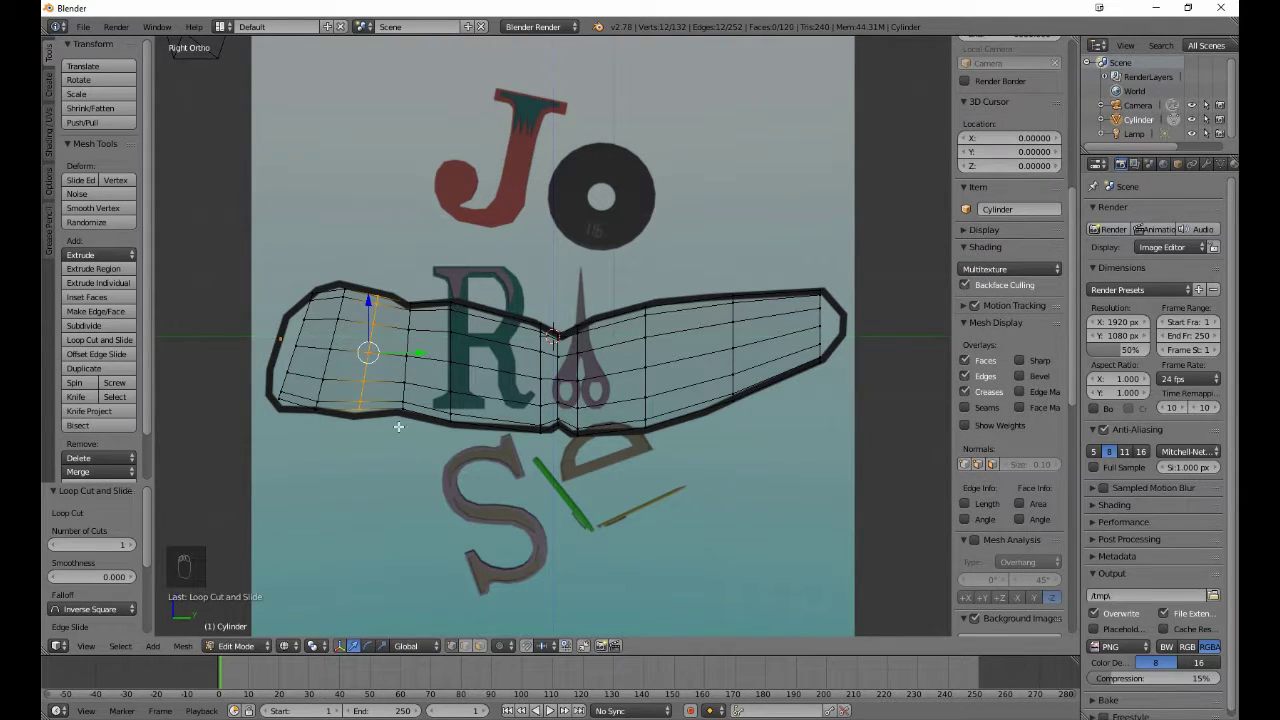
pyautogui.press('s')
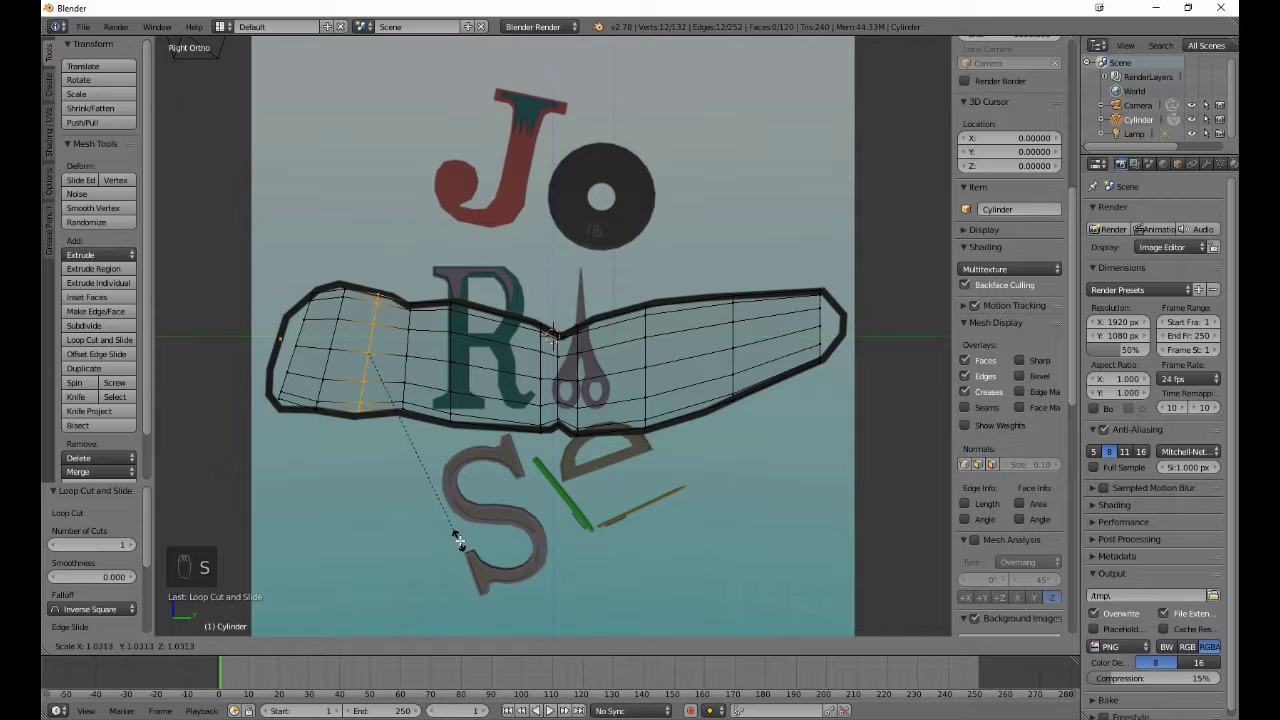
pyautogui.click(462, 542)
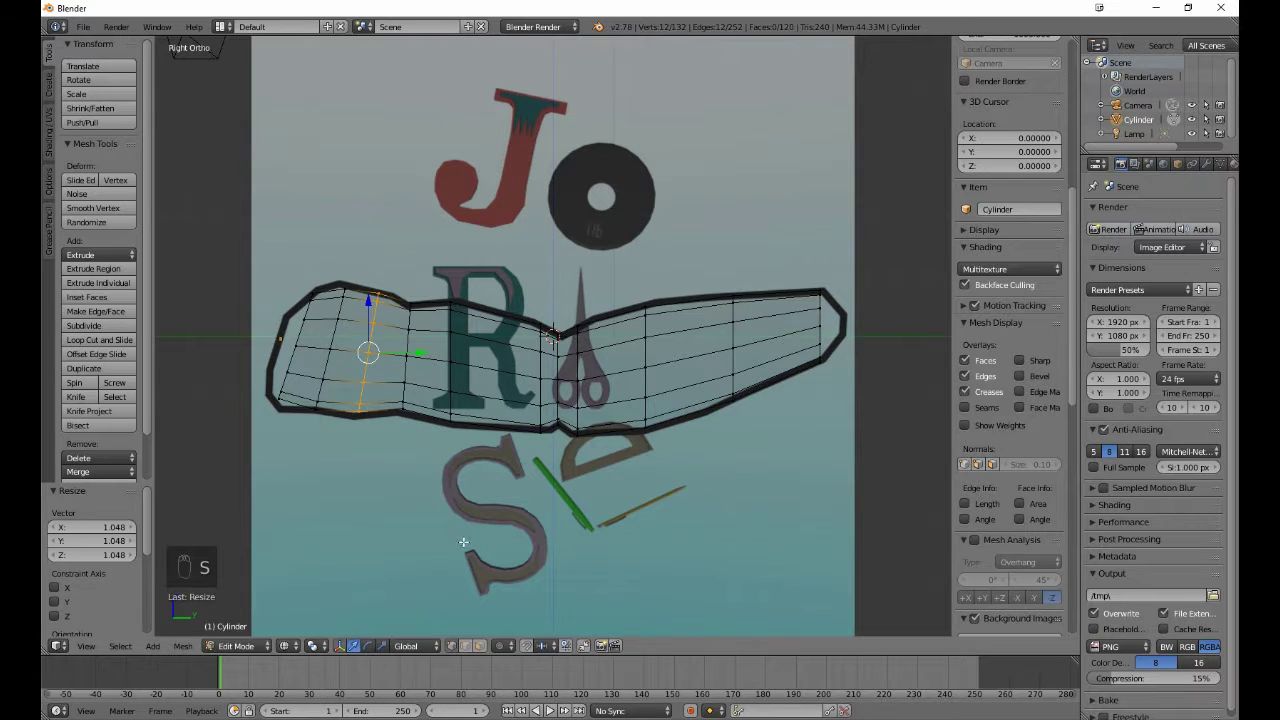
# Step: Move the newly added edge loop about -0.059 along Y to match the outline
pyautogui.press('g')
pyautogui.middleClick(398, 352)
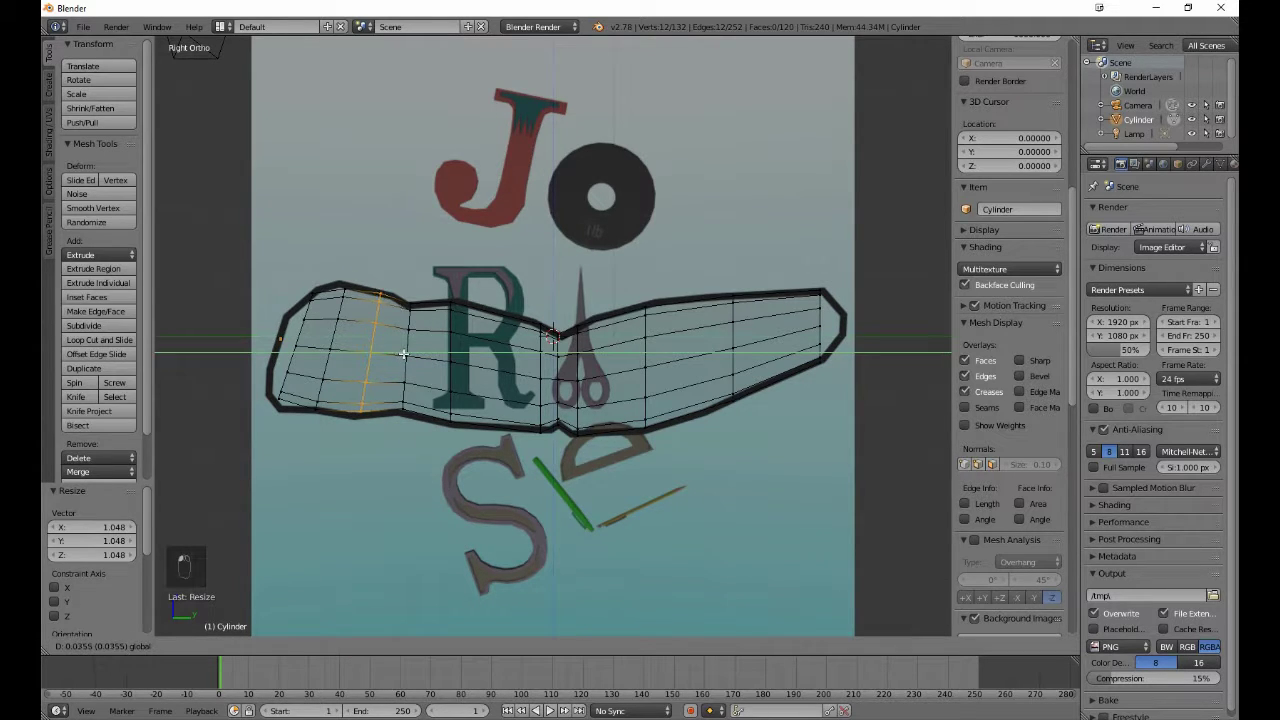
pyautogui.click(398, 352)
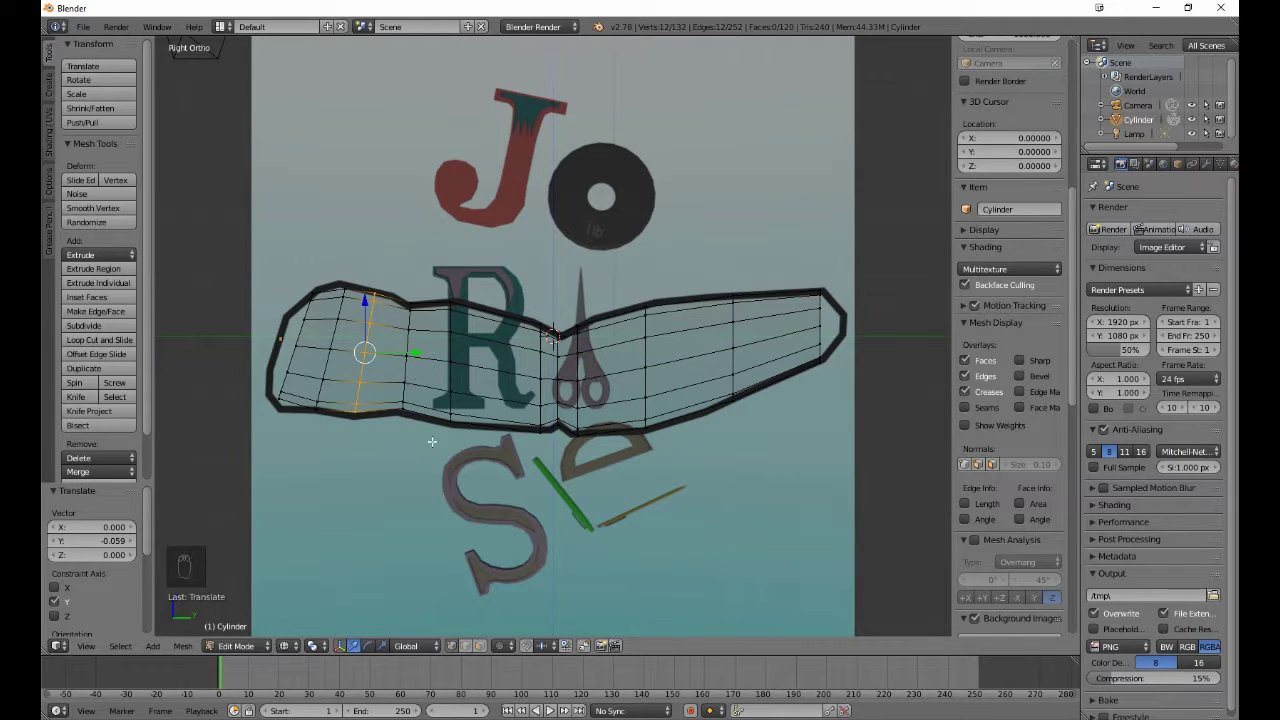
pyautogui.press('a')
# Step: Switch to solid shading, inspect the arm from several angles in Object Mode, and return to Edit Mode in the top view
pyautogui.press('z')
pyautogui.press('Tab')
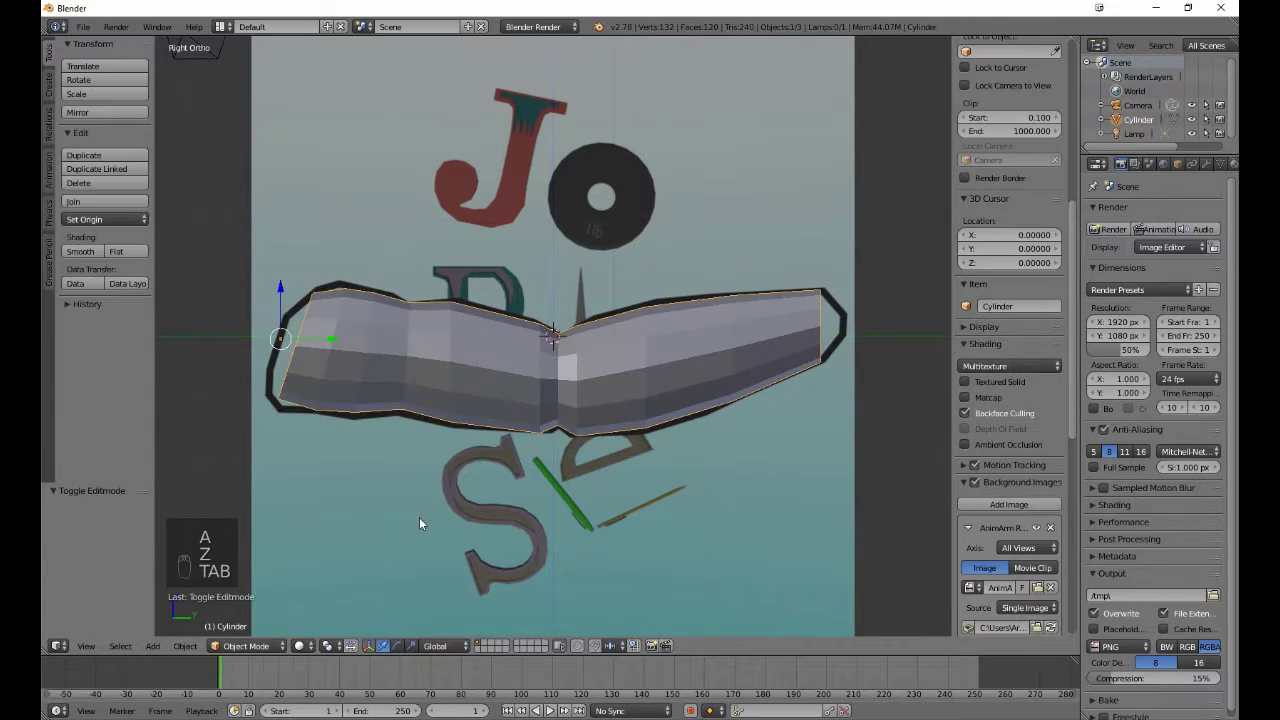
pyautogui.scroll(-4, 381, 463)
pyautogui.moveTo(381, 463); pyautogui.dragTo(507, 547, button='middle')
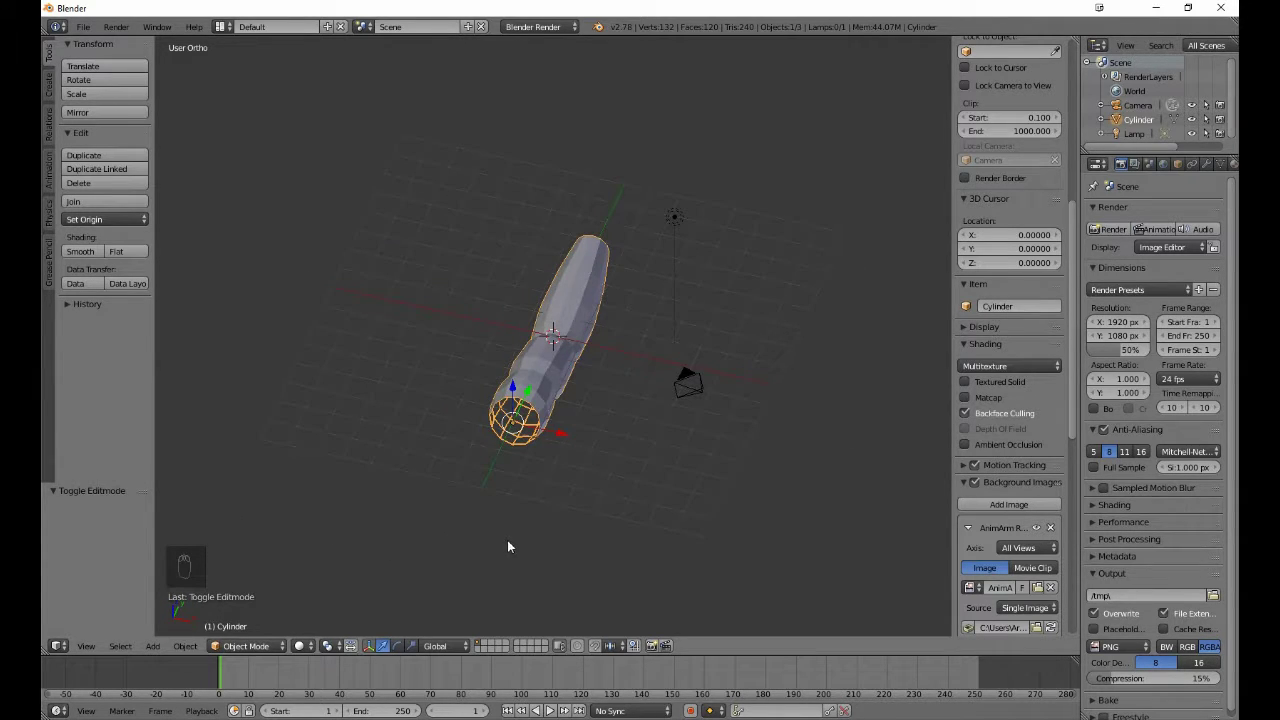
pyautogui.moveTo(471, 486); pyautogui.dragTo(505, 566, button='middle')
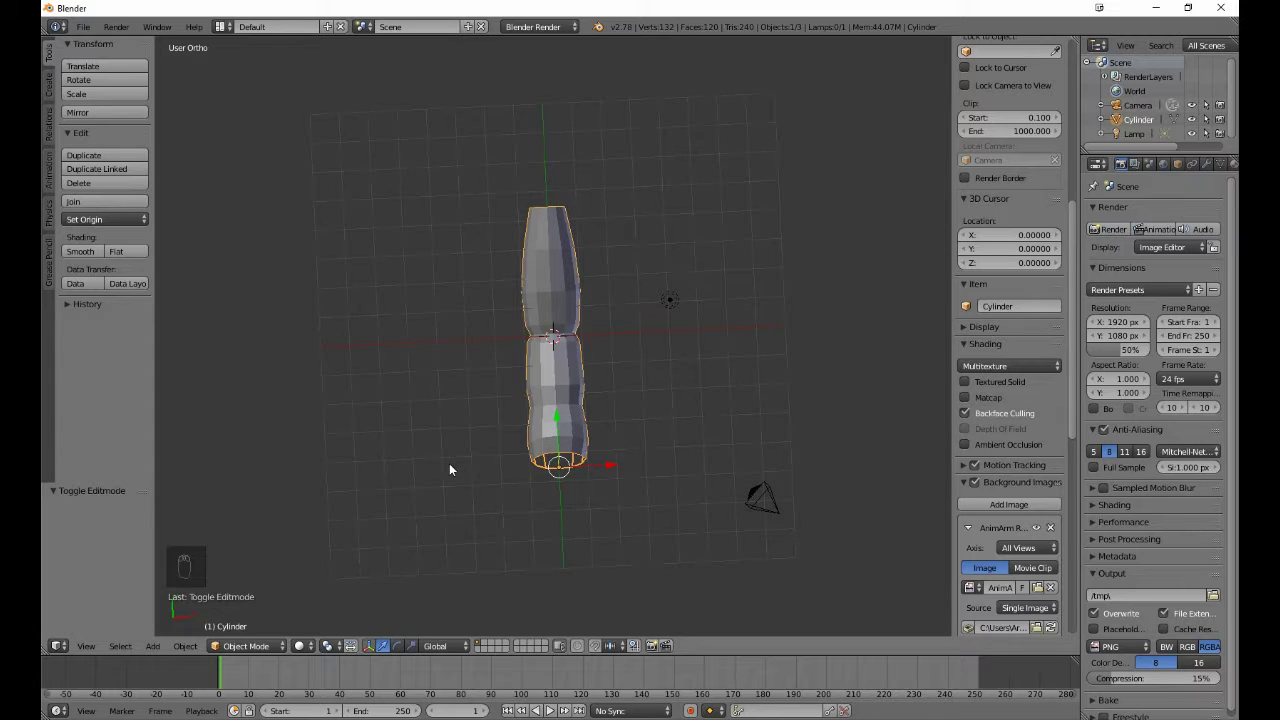
pyautogui.press('KP_7')
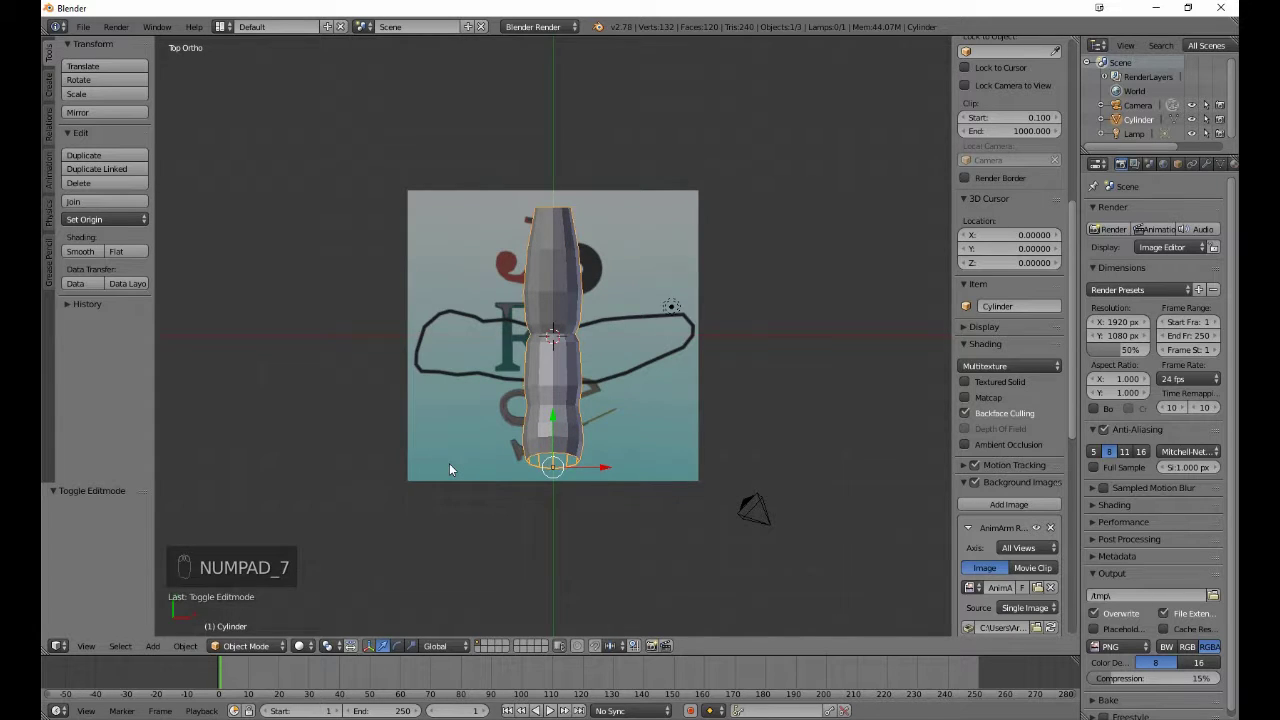
pyautogui.press('Tab')
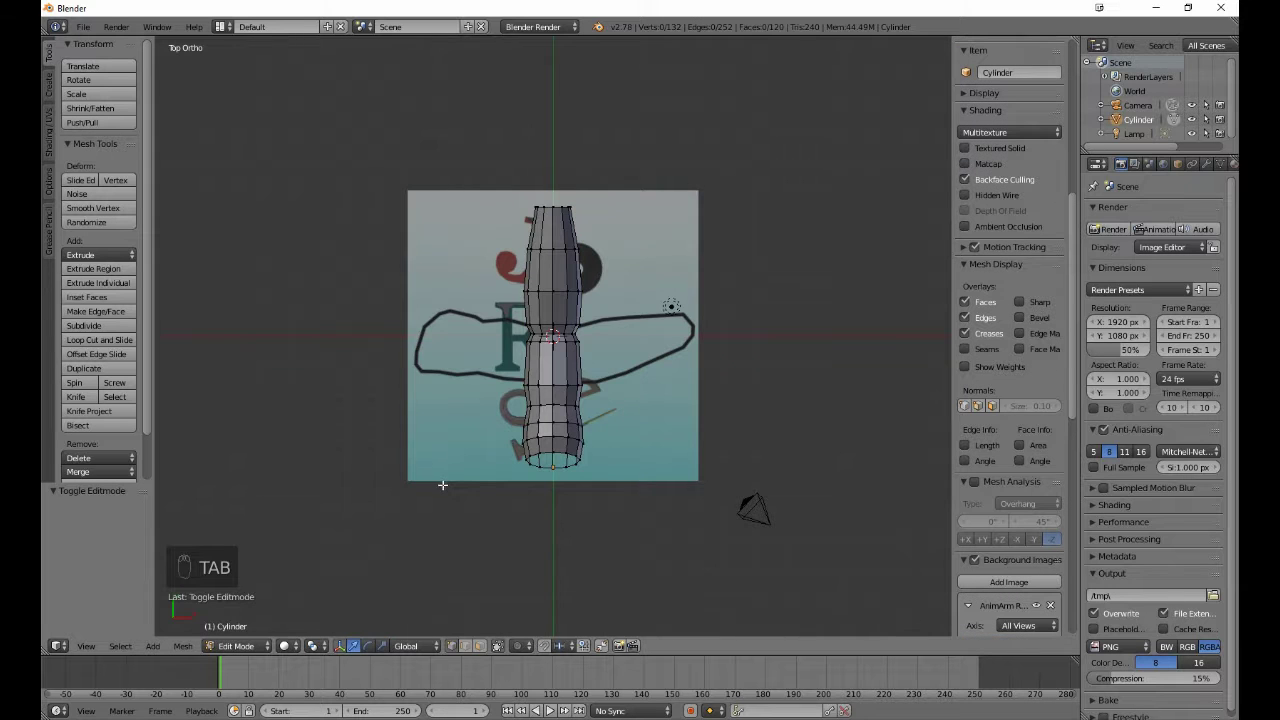
pyautogui.scroll(2, 454, 468)
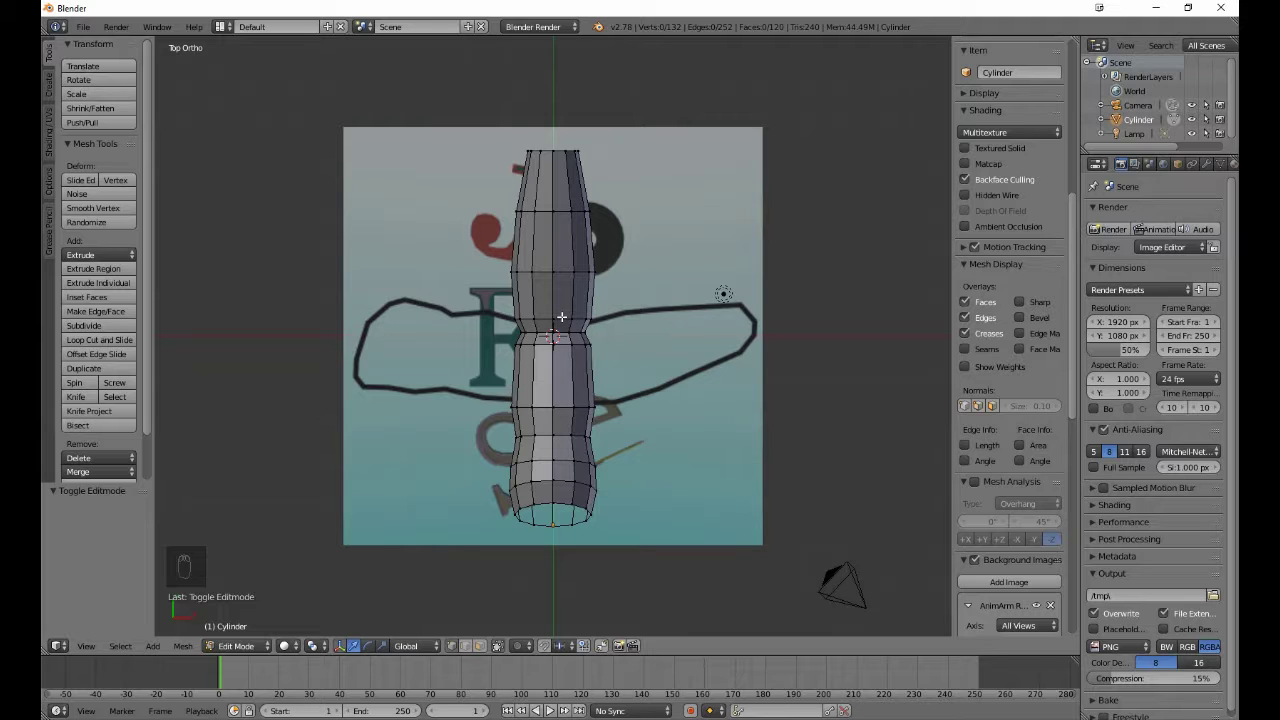
pyautogui.keyDown('alt'); pyautogui.click(559, 270); pyautogui.keyUp('alt')
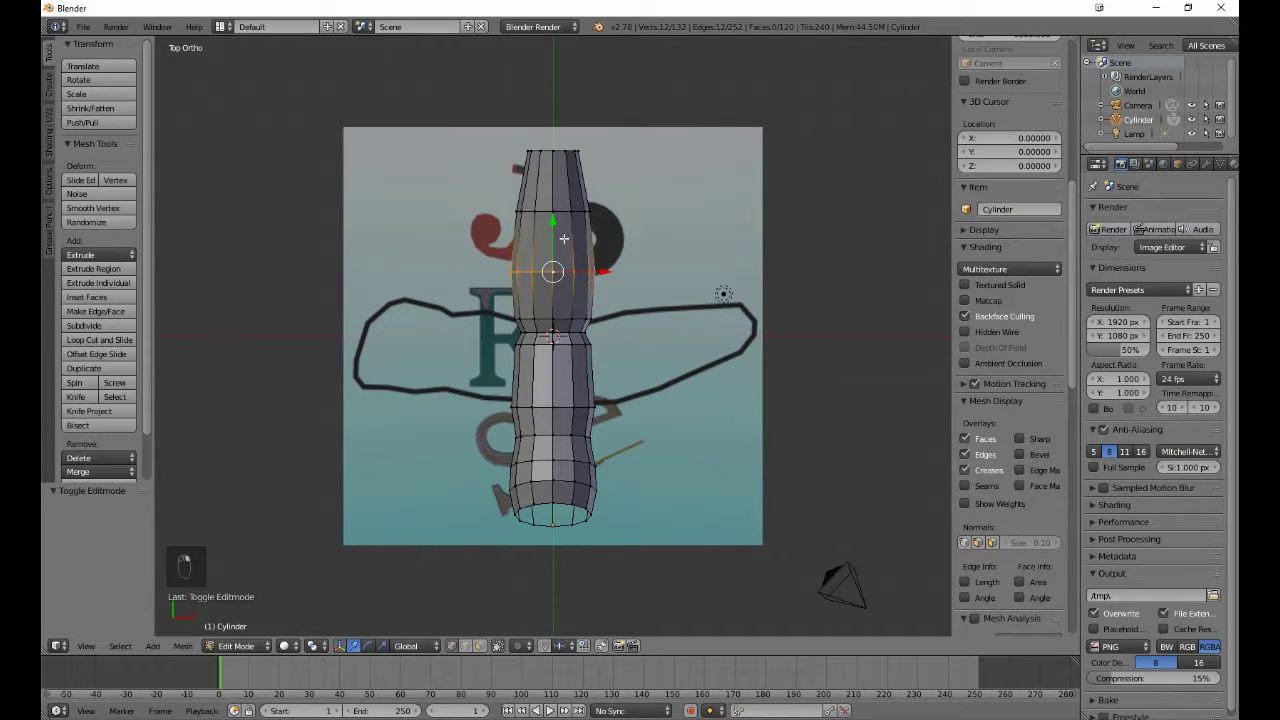
pyautogui.keyDown('alt'); pyautogui.keyDown('shift'); pyautogui.click(562, 212); pyautogui.keyUp('shift'); pyautogui.keyUp('alt')
pyautogui.keyDown('alt'); pyautogui.keyDown('shift'); pyautogui.click(558, 157); pyautogui.keyUp('shift'); pyautogui.keyUp('alt')
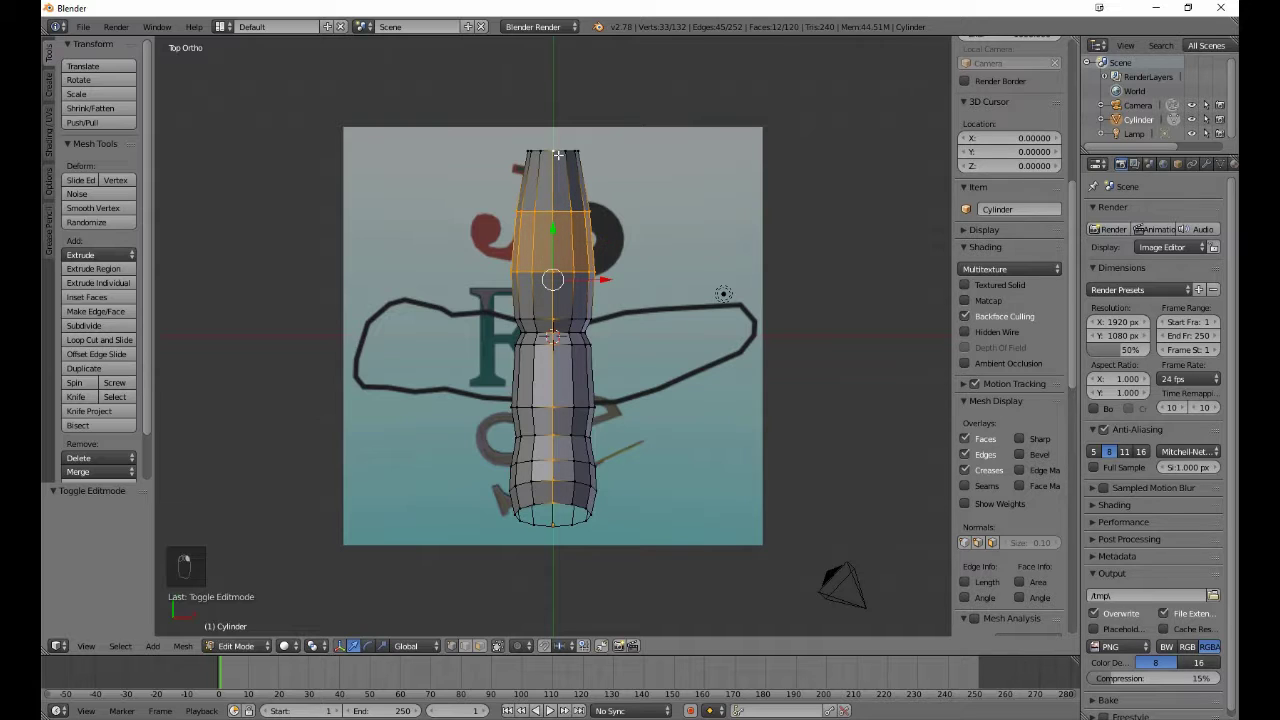
pyautogui.press('a')
pyautogui.press('a')
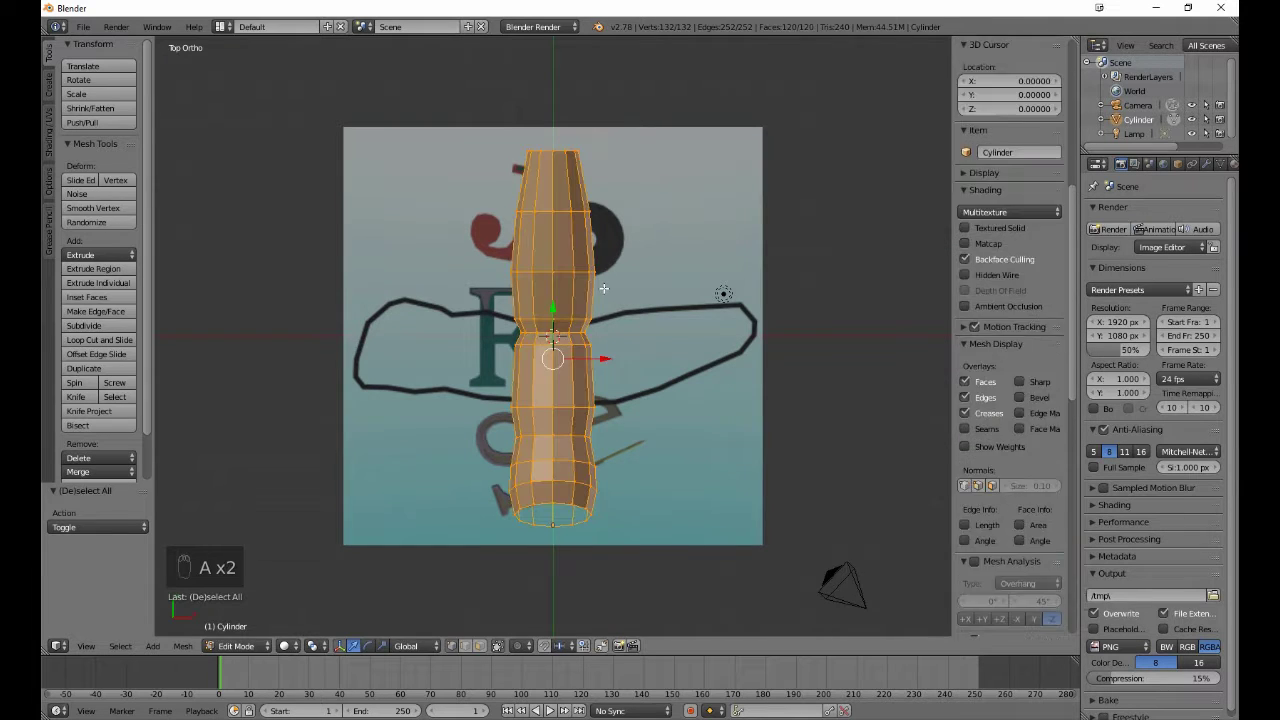
pyautogui.press('a')
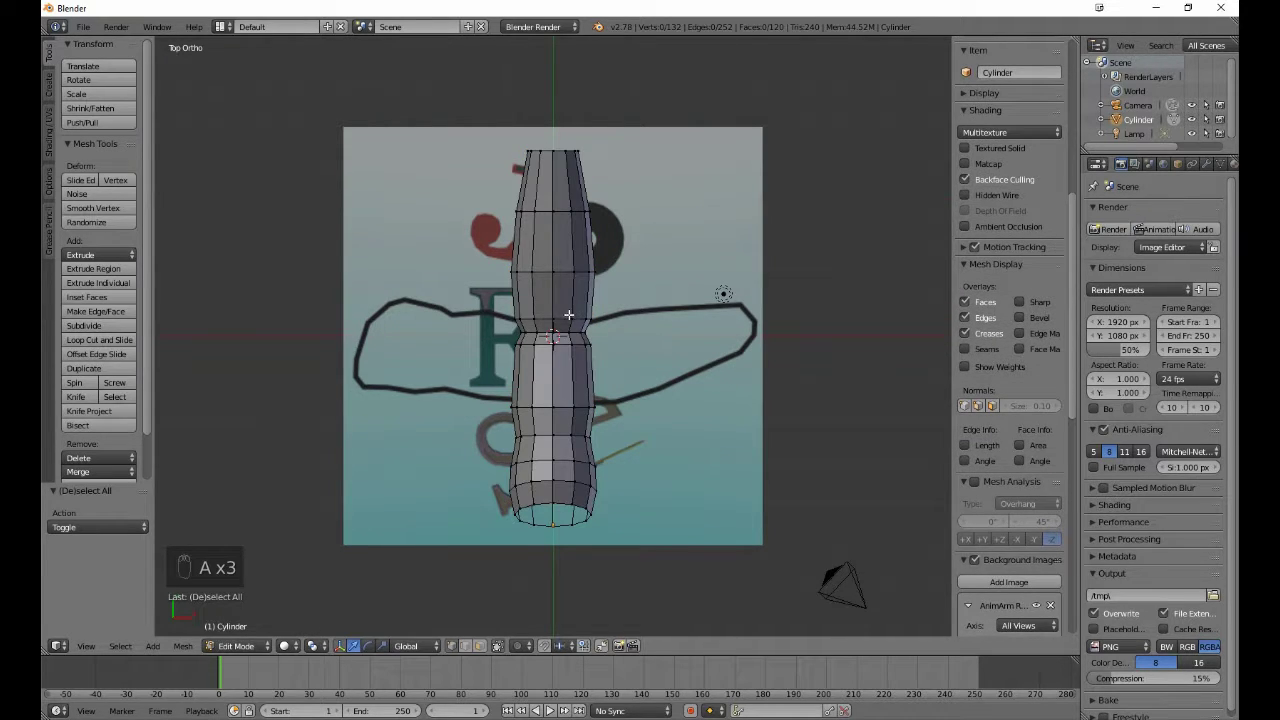
# Step: Narrow the three edge loops above the elbow loop and the two below it by about 0.89 along X
pyautogui.keyDown('alt'); pyautogui.click(565, 317); pyautogui.keyUp('alt')
pyautogui.keyDown('alt'); pyautogui.keyDown('shift'); pyautogui.click(567, 347); pyautogui.keyUp('shift'); pyautogui.keyUp('alt')
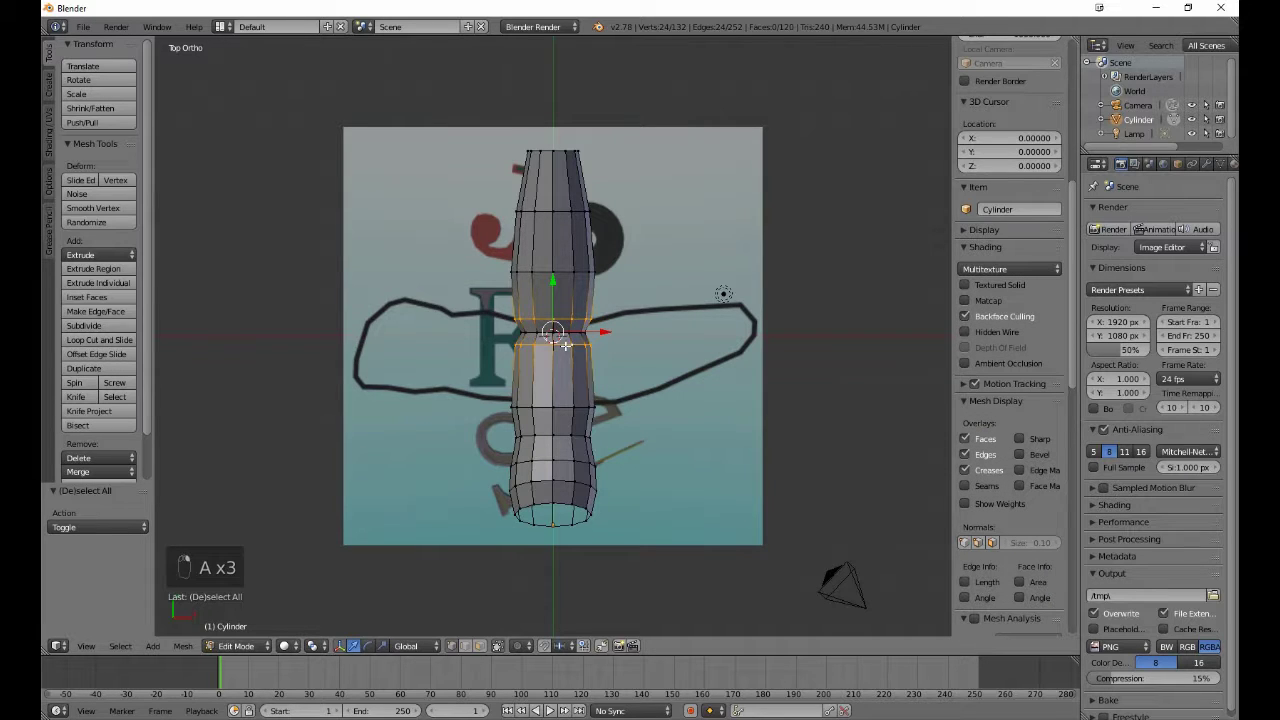
pyautogui.keyDown('alt'); pyautogui.keyDown('shift'); pyautogui.click(565, 405); pyautogui.keyUp('shift'); pyautogui.keyUp('alt')
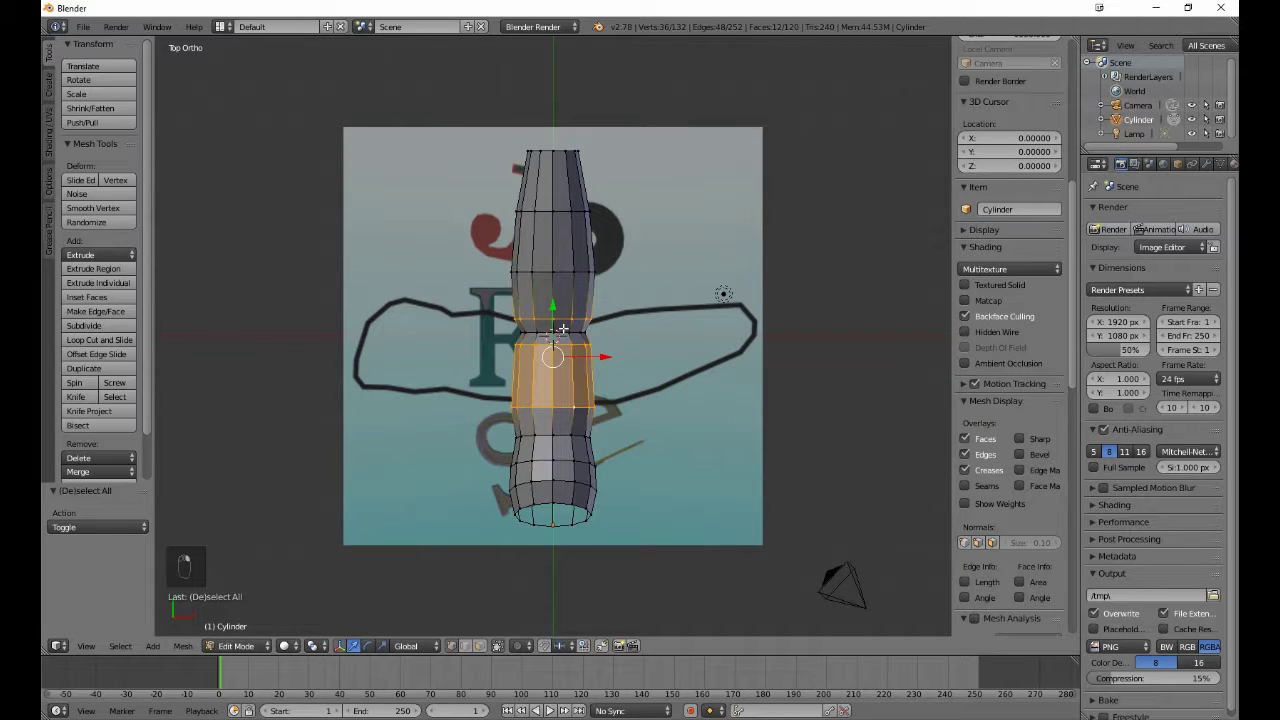
pyautogui.keyDown('alt'); pyautogui.keyDown('shift'); pyautogui.click(566, 271); pyautogui.keyUp('shift'); pyautogui.keyUp('alt')
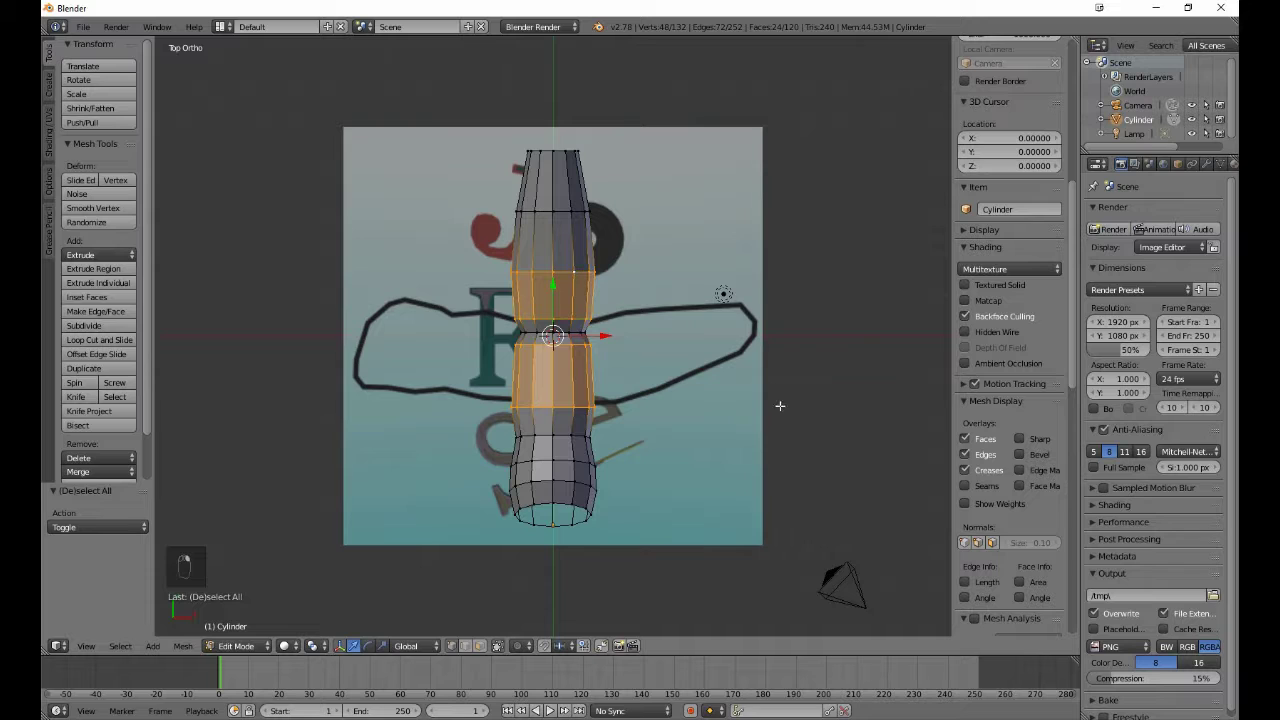
pyautogui.keyDown('alt'); pyautogui.keyDown('shift'); pyautogui.click(562, 211); pyautogui.keyUp('shift'); pyautogui.keyUp('alt')
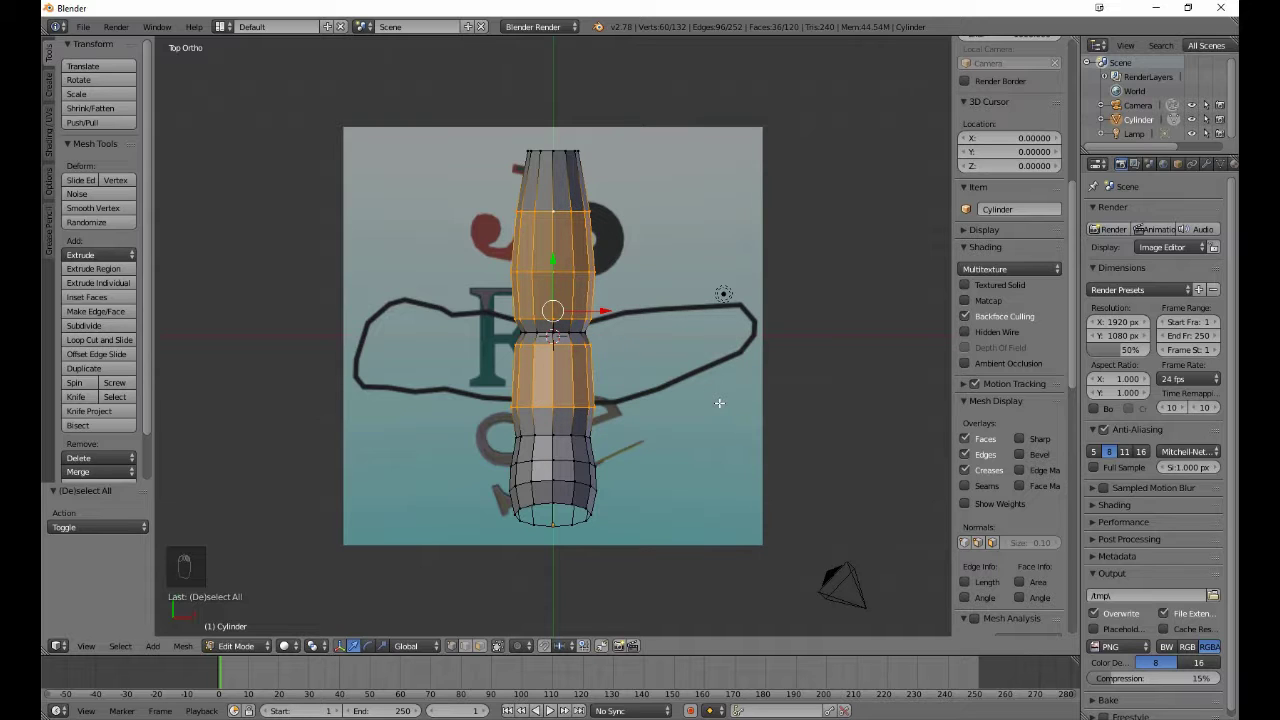
pyautogui.press('s')
pyautogui.press('x')
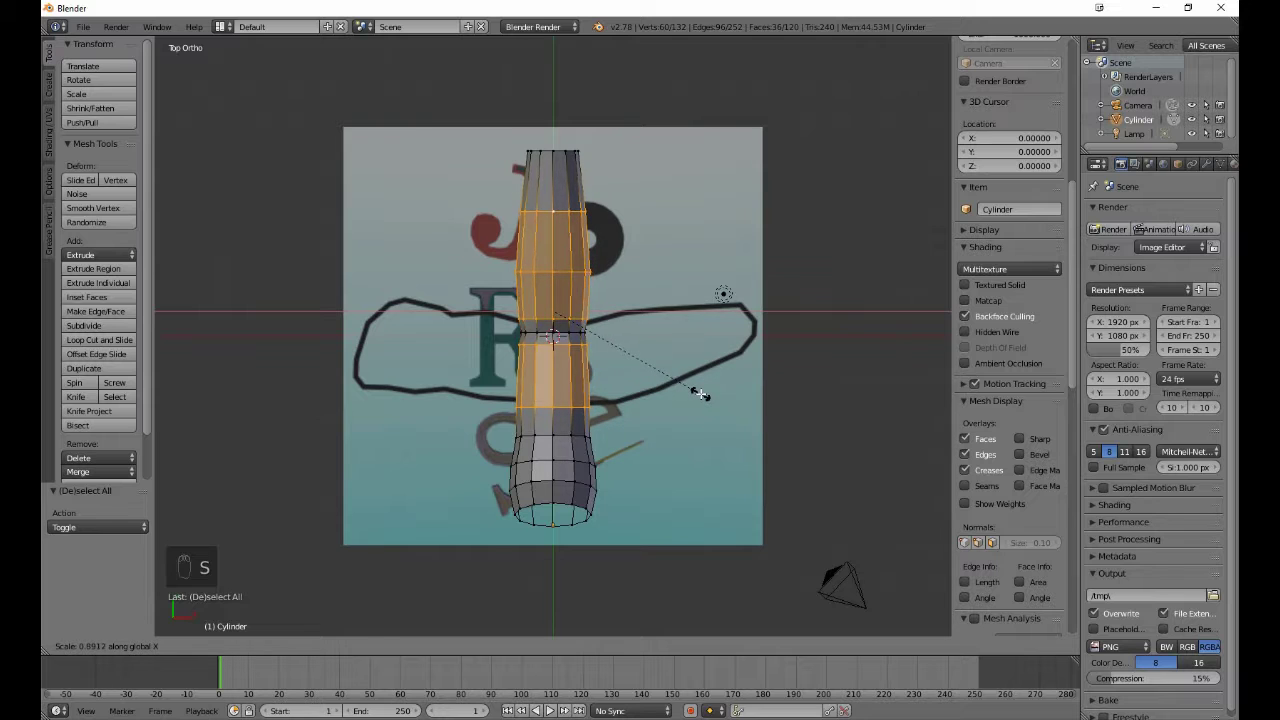
pyautogui.click(700, 394)
pyautogui.press('a')
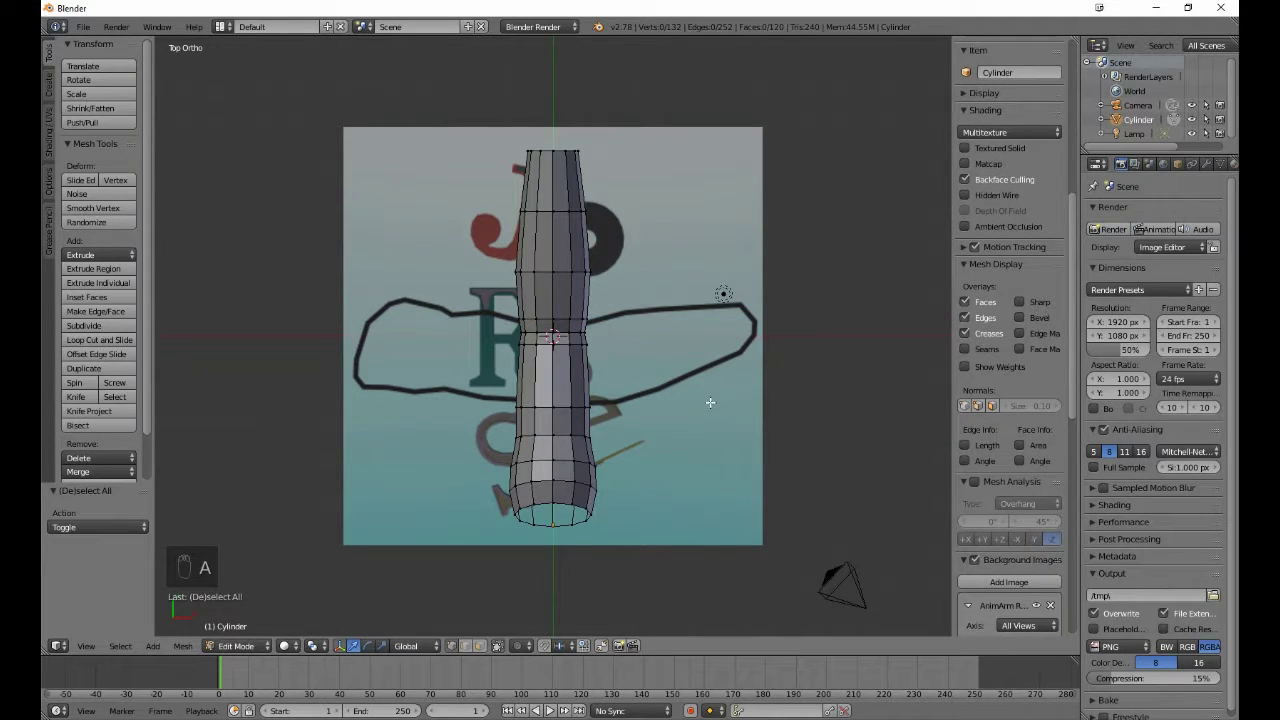
# Step: Scale the whole arm by about 0.863 along X in Object Mode
pyautogui.press('Tab')
pyautogui.moveTo(703, 472); pyautogui.dragTo(648, 481, button='middle')
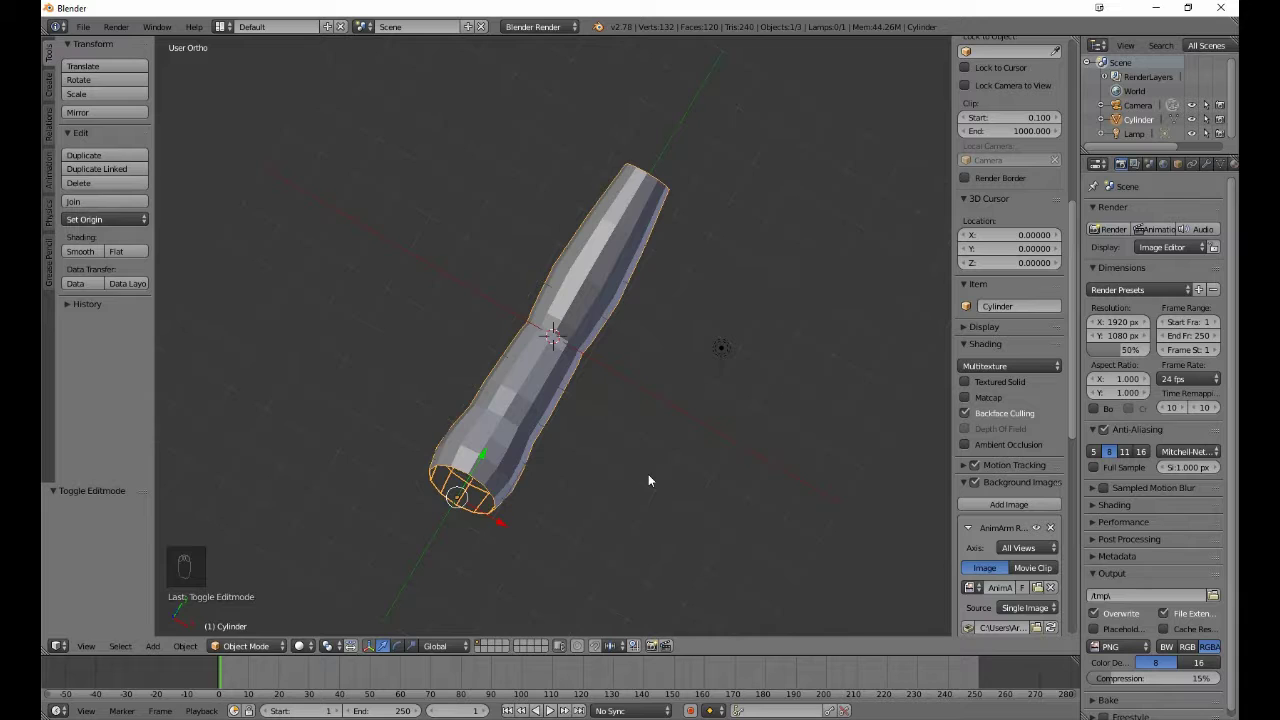
pyautogui.press('s')
pyautogui.press('x')
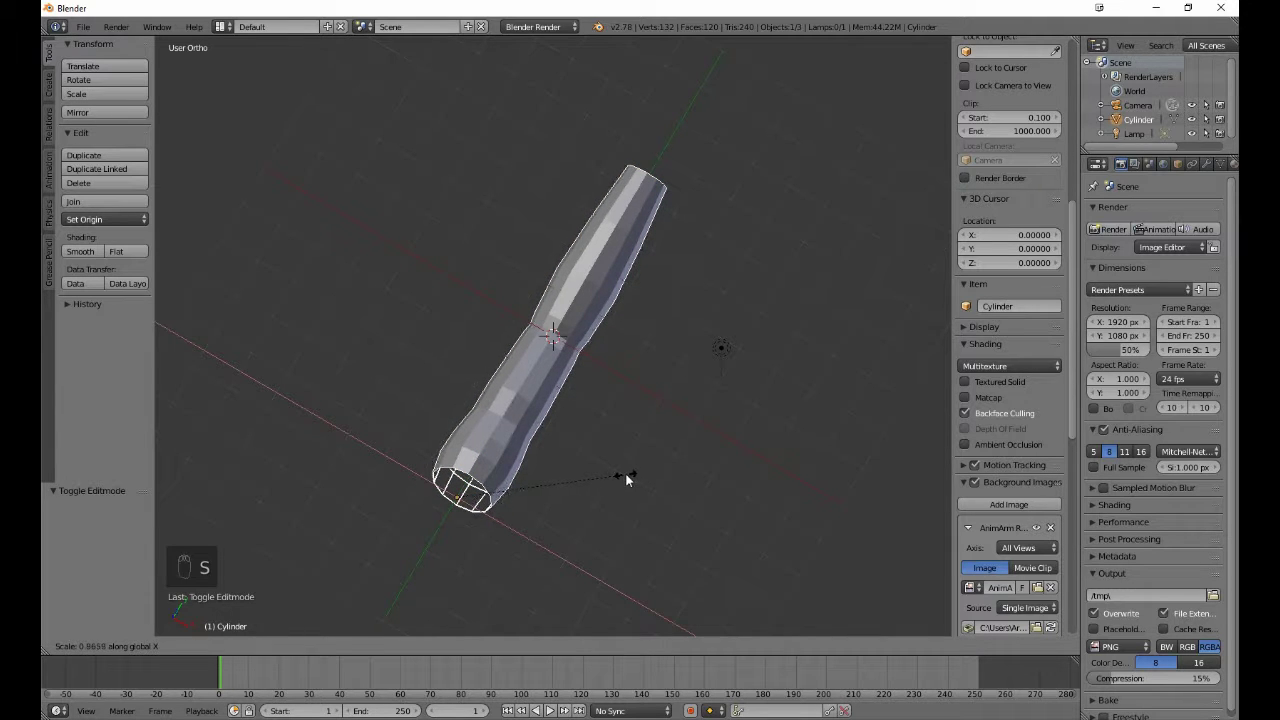
pyautogui.click(621, 475)
pyautogui.moveTo(619, 504); pyautogui.dragTo(530, 428, button='middle')
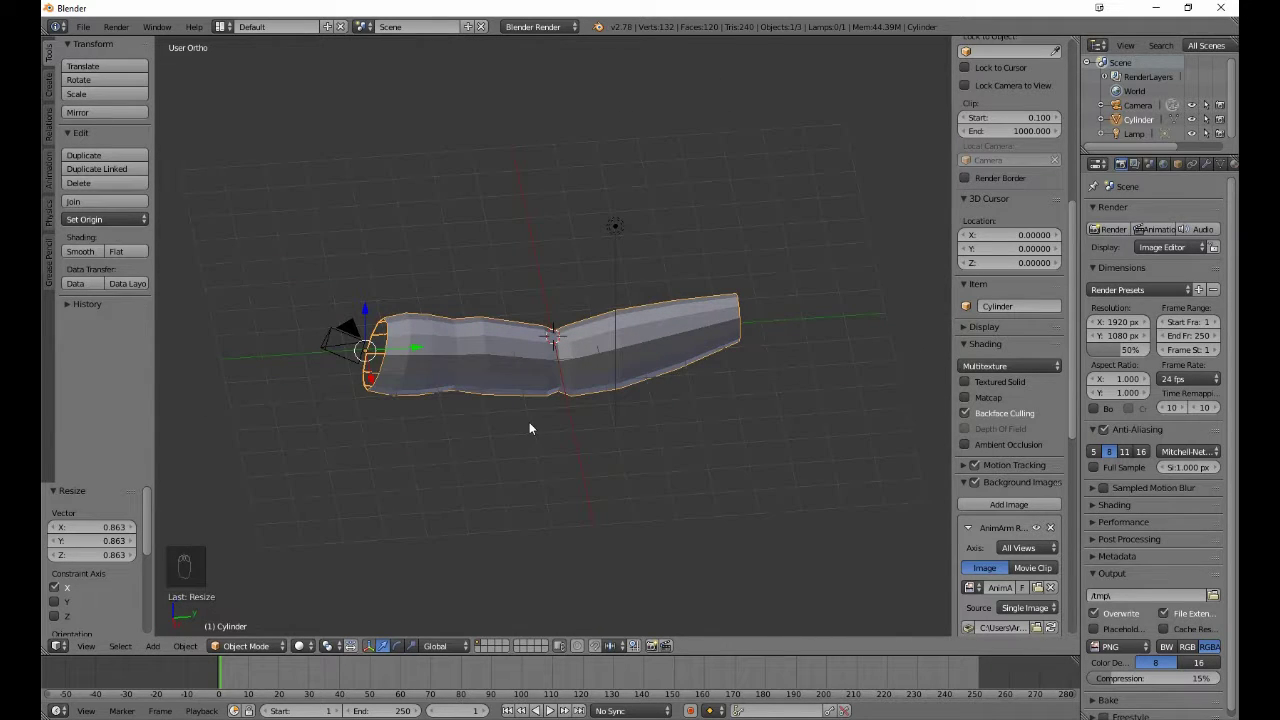
# Step: Return to Edit Mode in the right view and enable the Animation: AnimAll add-on in the user preferences
pyautogui.press('KP_3')
pyautogui.press('Tab')
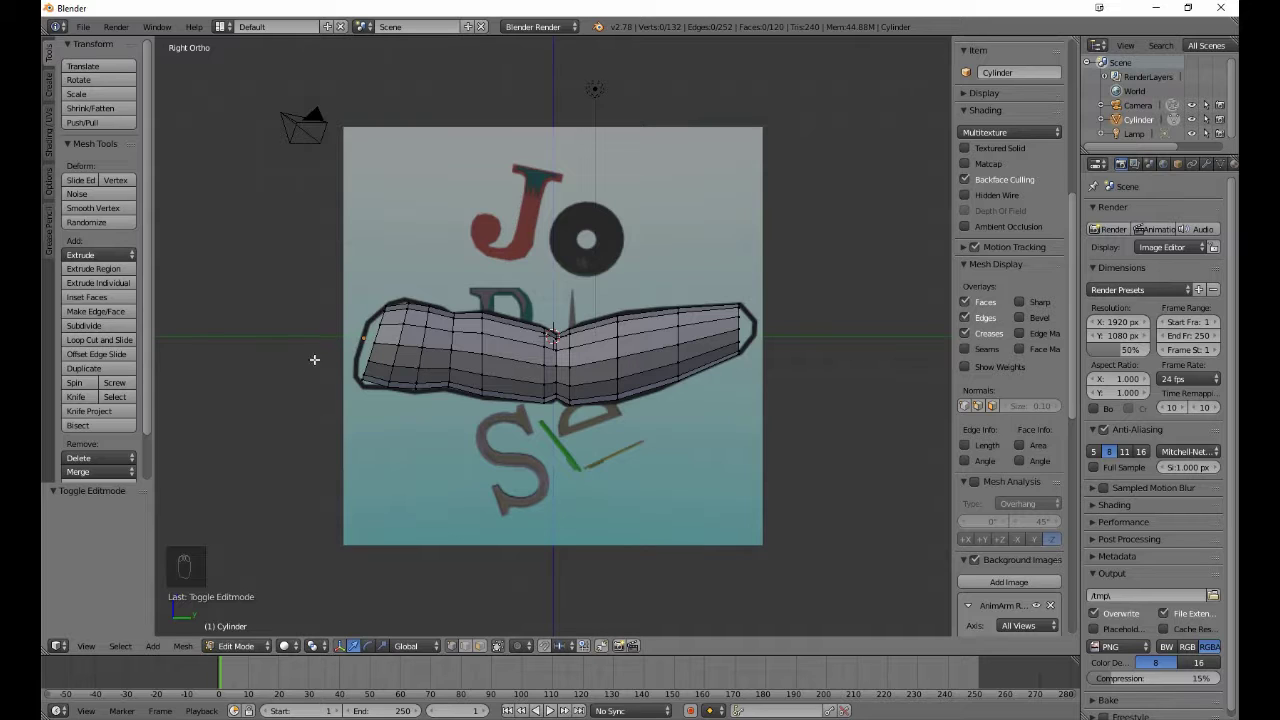
pyautogui.click(84, 27)
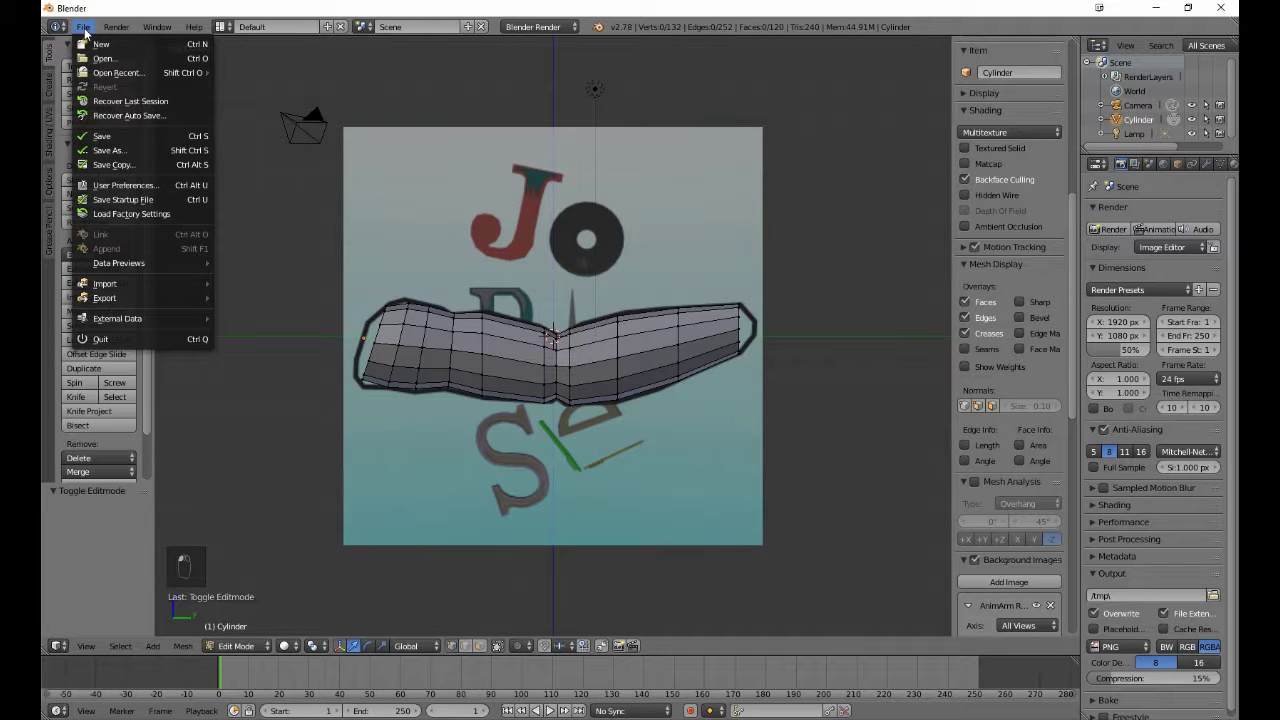
pyautogui.click(111, 186)
pyautogui.click(300, 36)
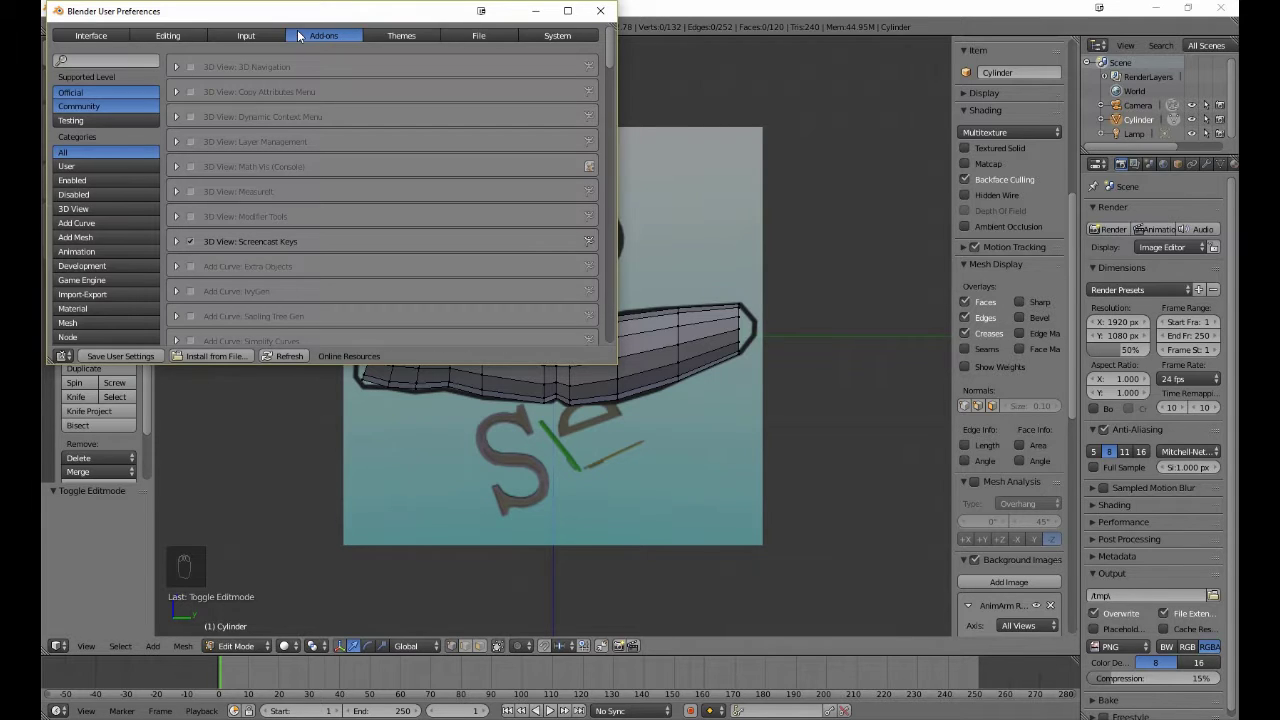
pyautogui.click(74, 257)
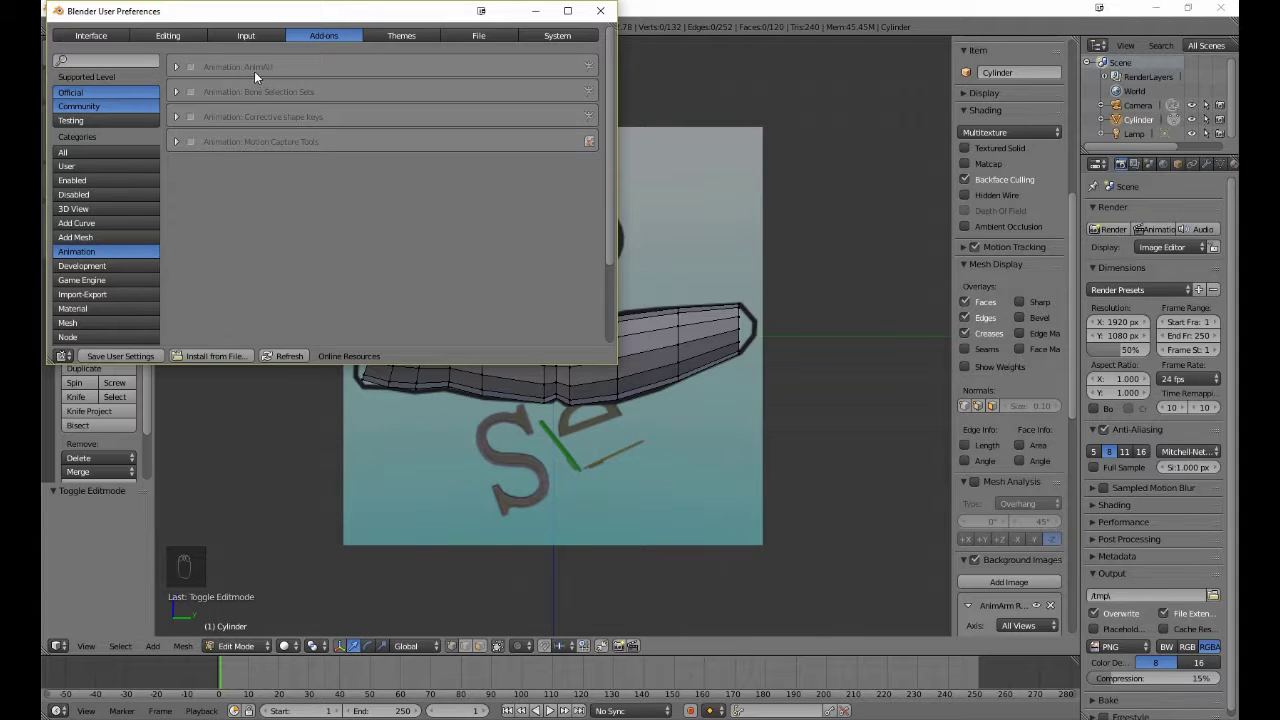
pyautogui.click(191, 67)
pyautogui.click(600, 12)
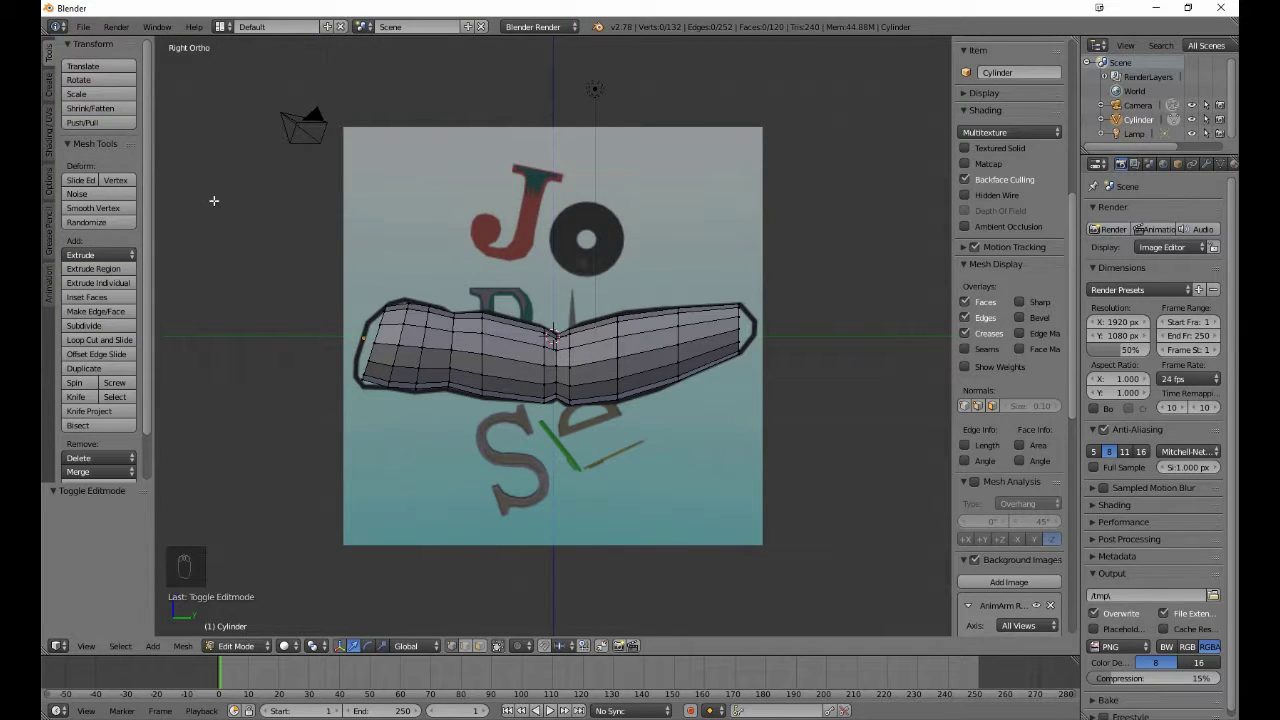
# Step: Enable Points keying in AnimAll, switch to wireframe, and insert a keyframe for all the arm's vertices at frame 1
pyautogui.click(48, 286)
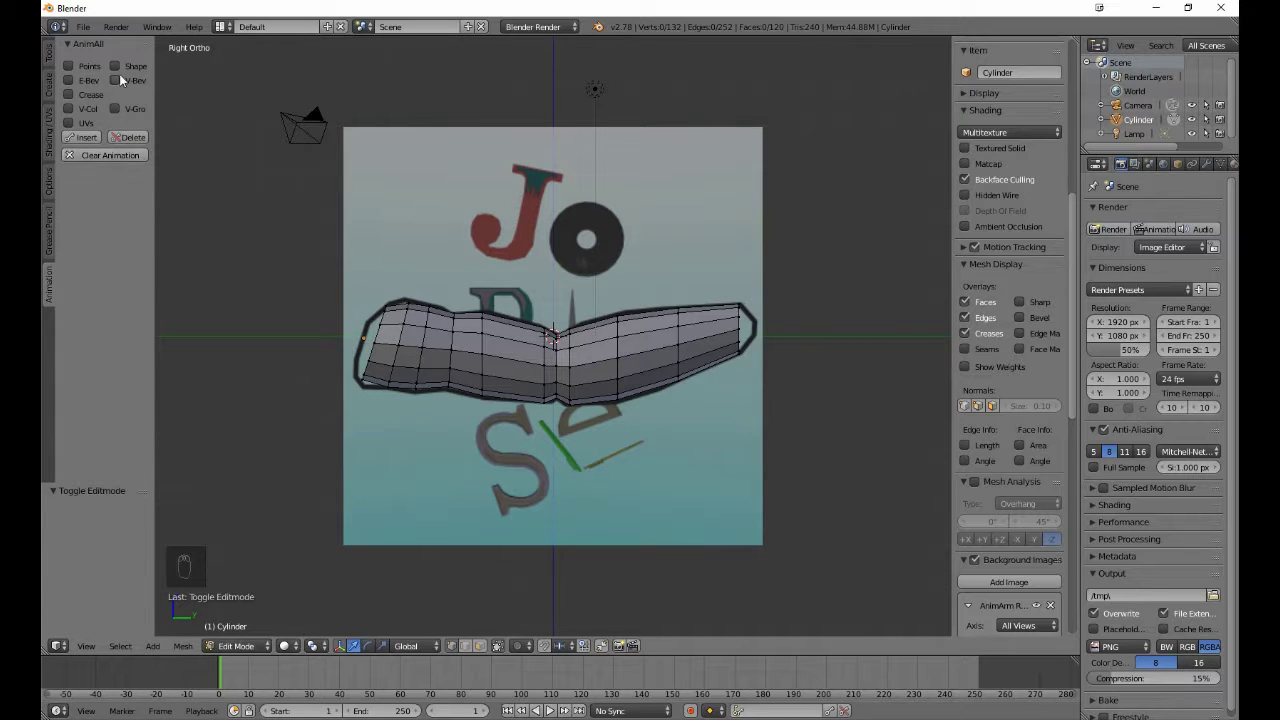
pyautogui.click(69, 65)
pyautogui.press('z')
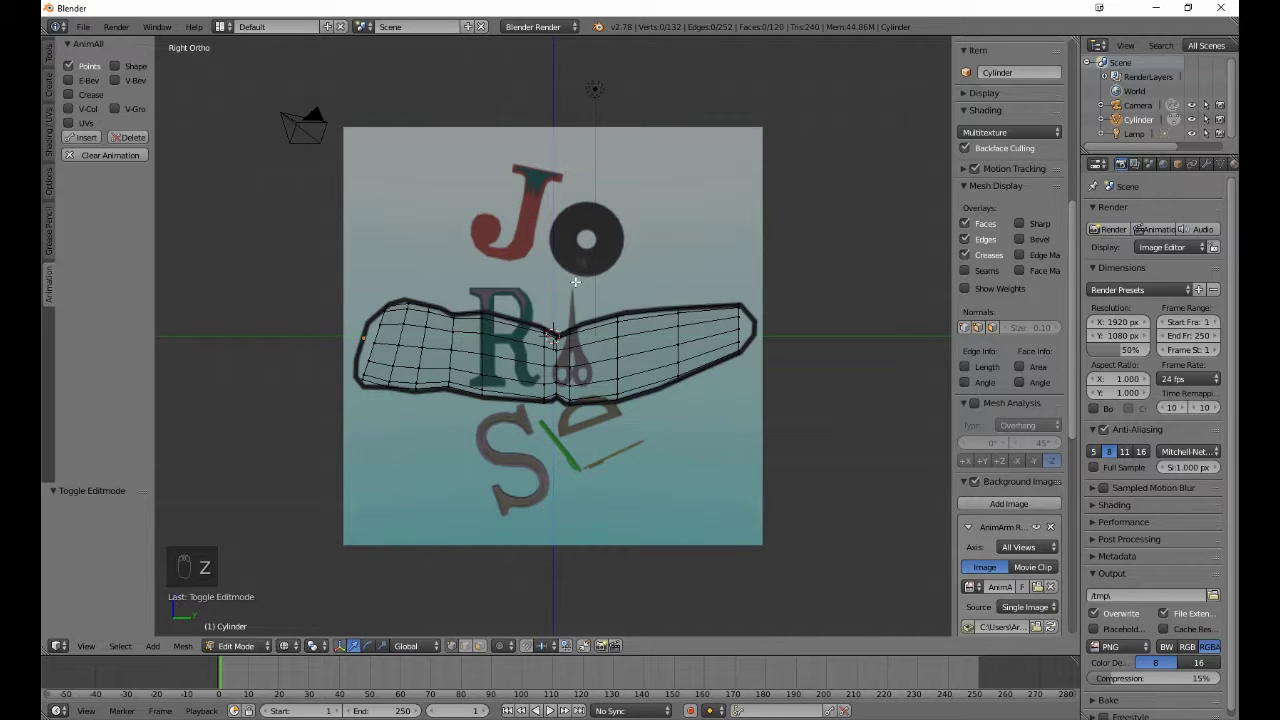
pyautogui.press('a')
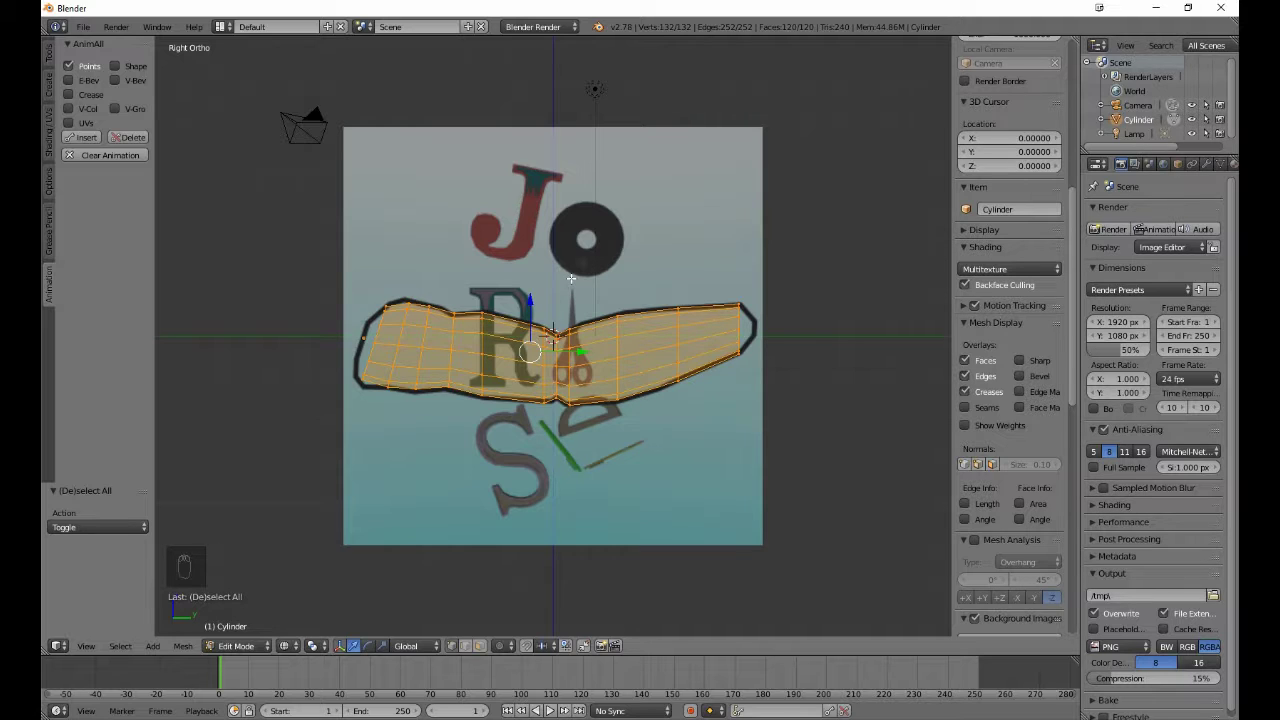
pyautogui.press('i')
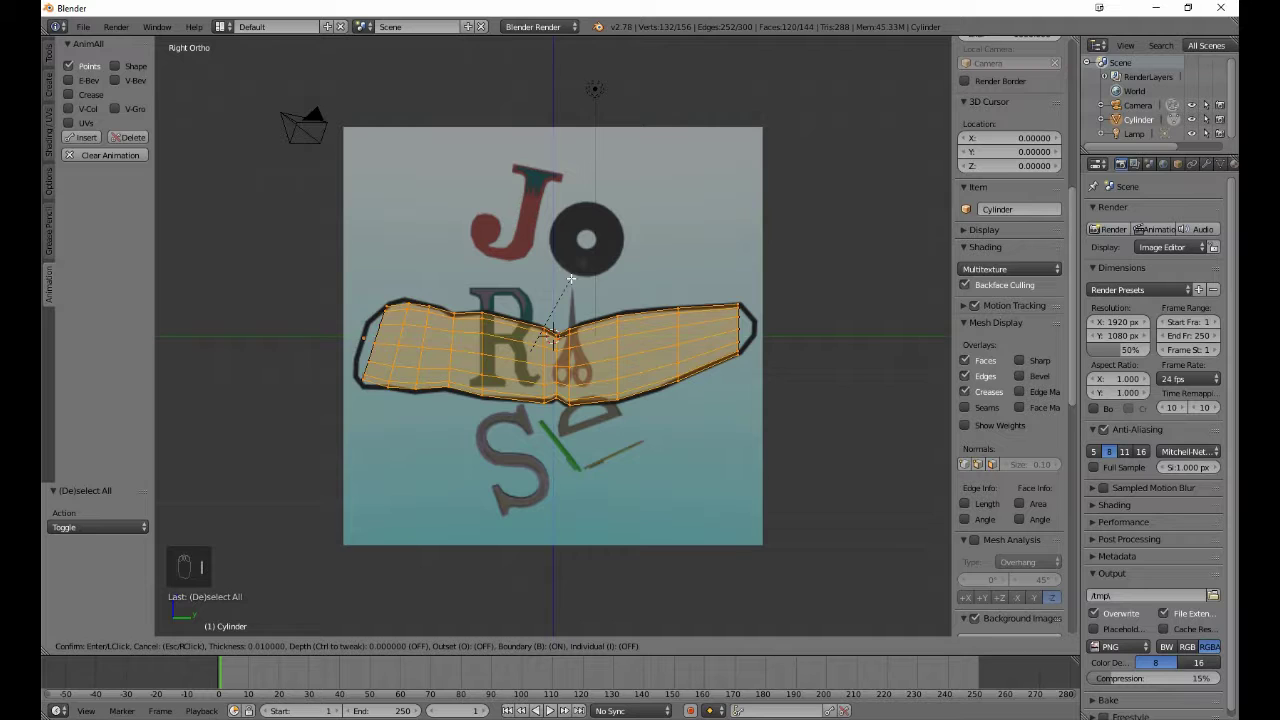
pyautogui.rightClick(570, 278)
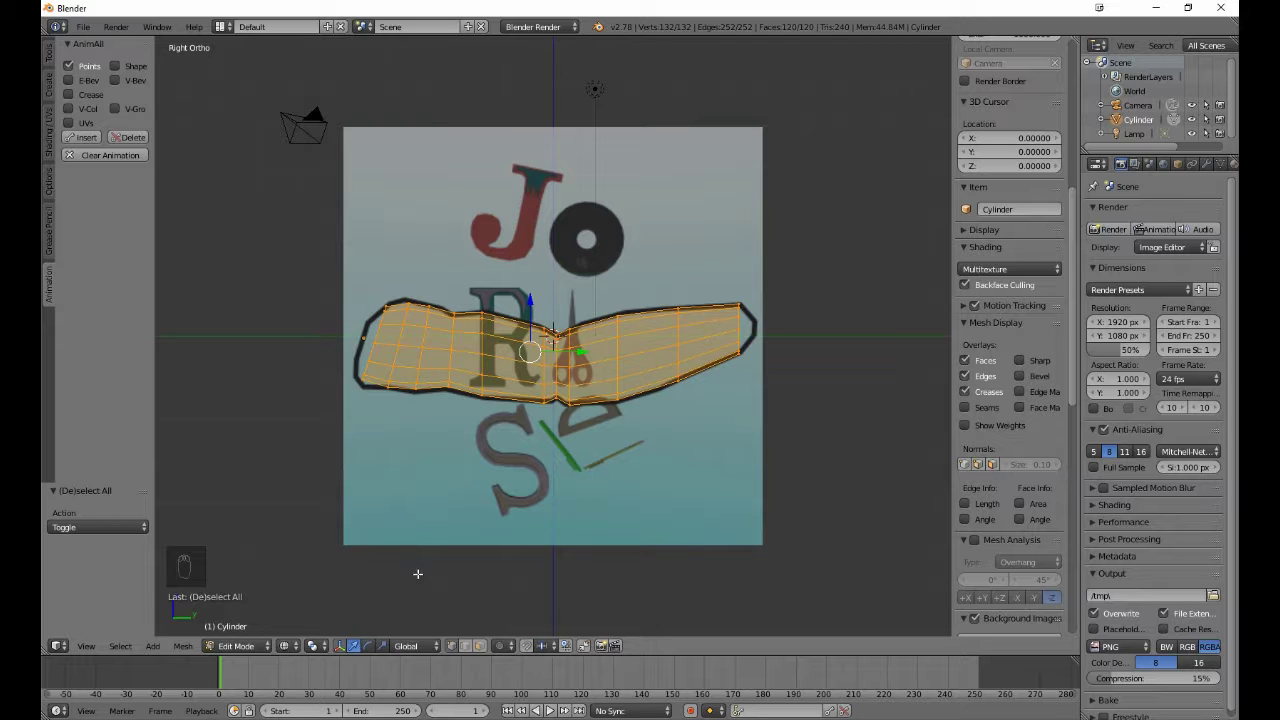
pyautogui.press('Tab')
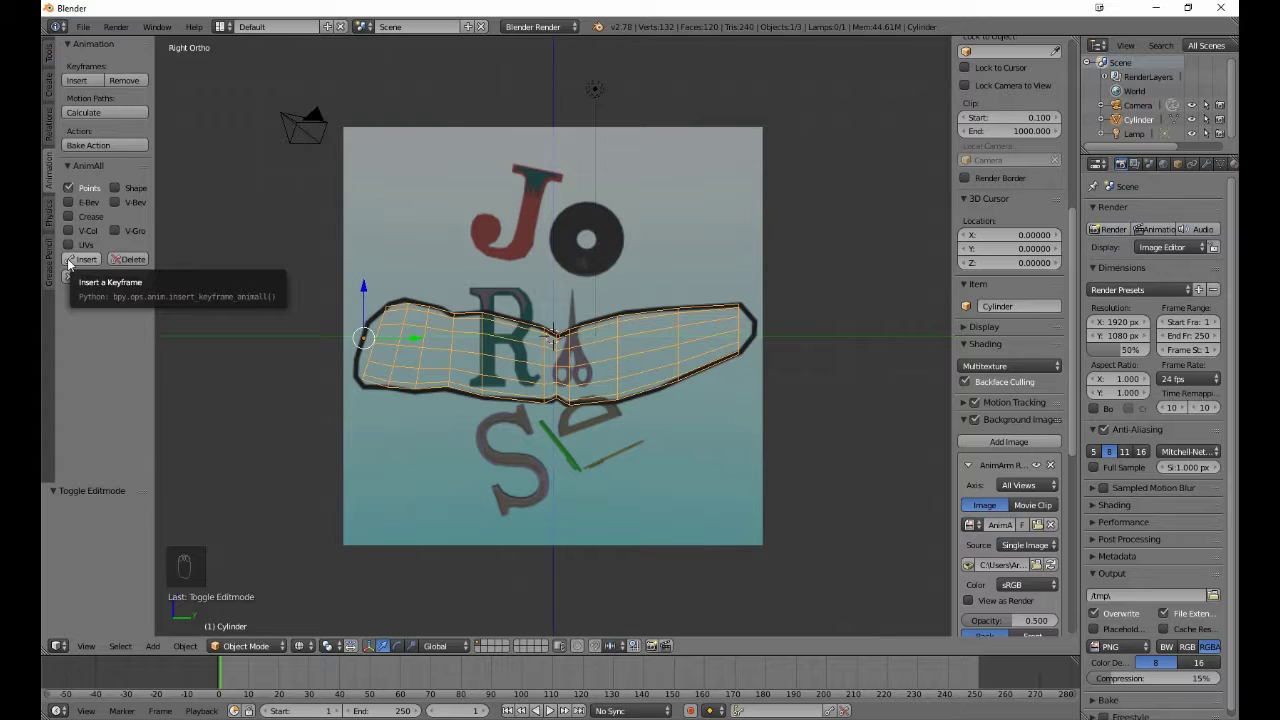
pyautogui.press('Tab')
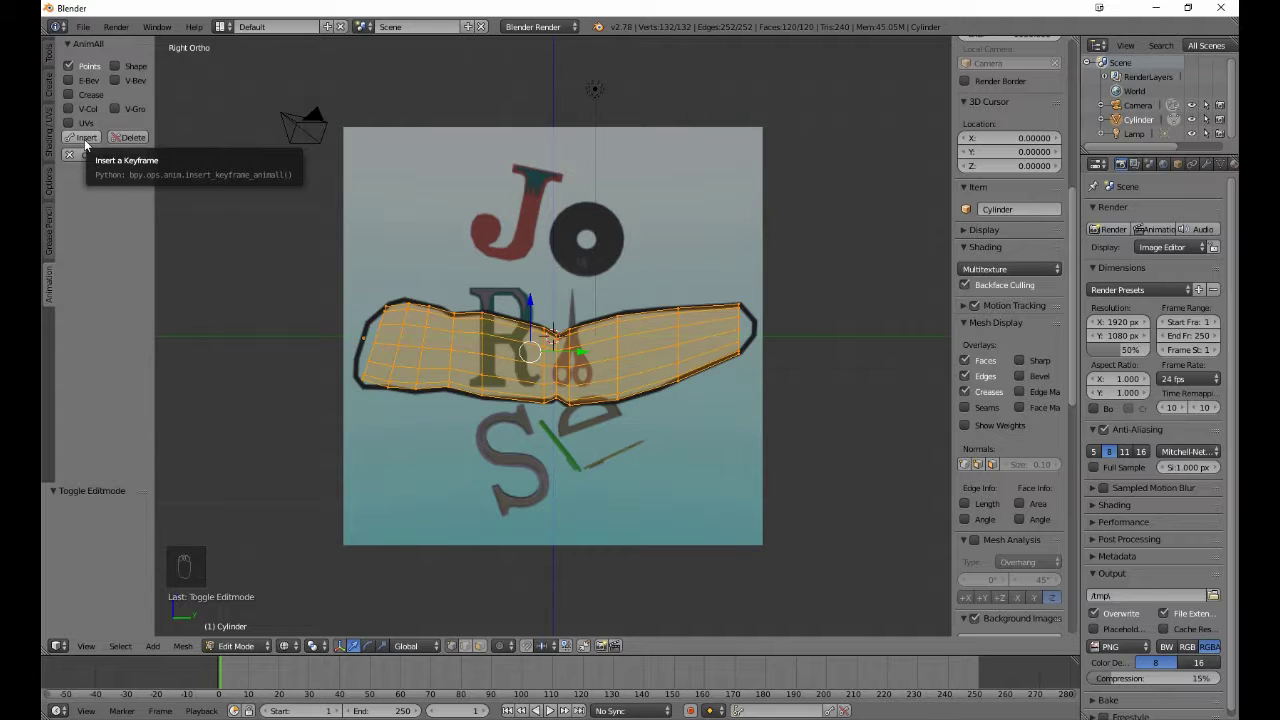
pyautogui.click(85, 140)
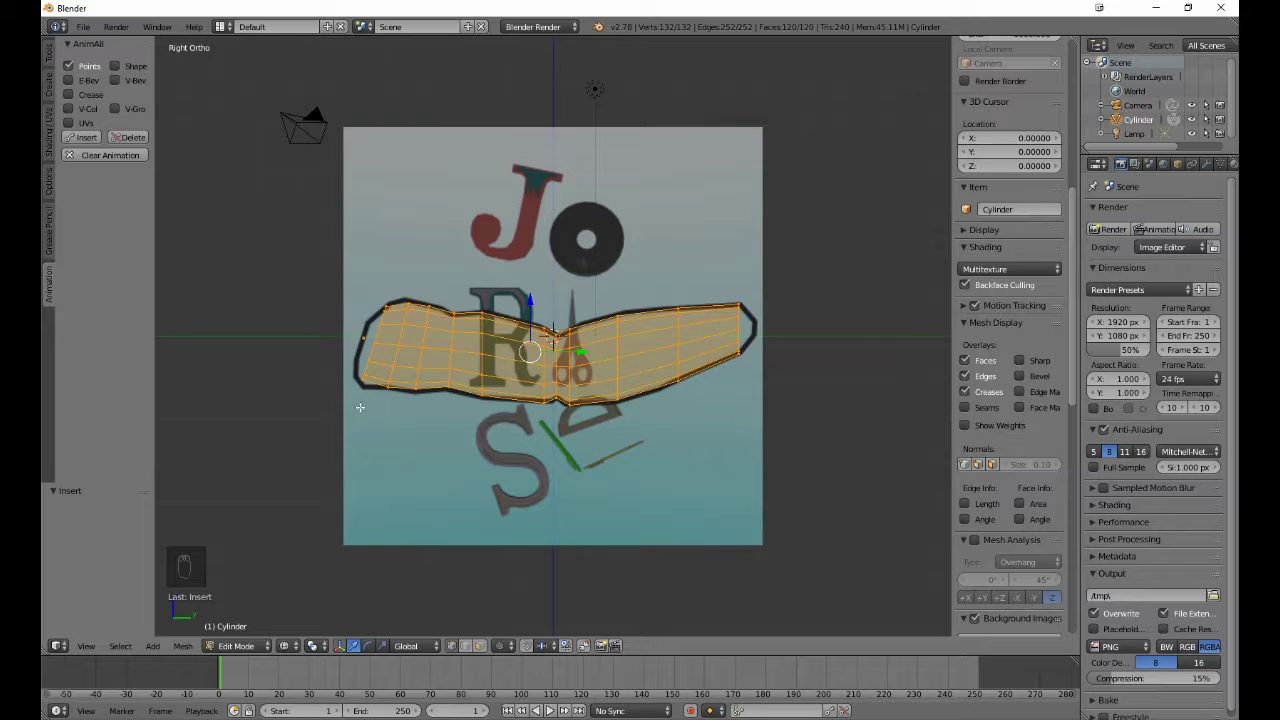
# Step: Go to frame 50, select only the forearm vertices beyond the elbow, and rotate them about -24.9°
pyautogui.click(370, 676)
pyautogui.press('a')
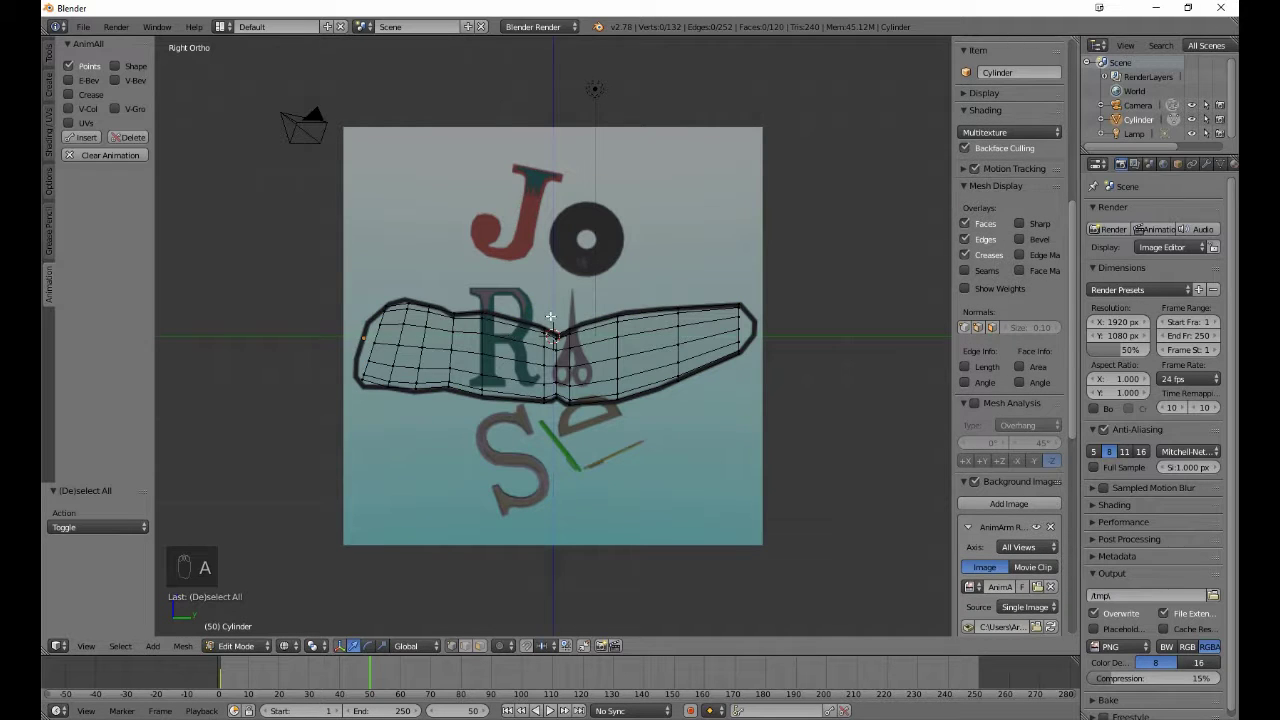
pyautogui.press('b')
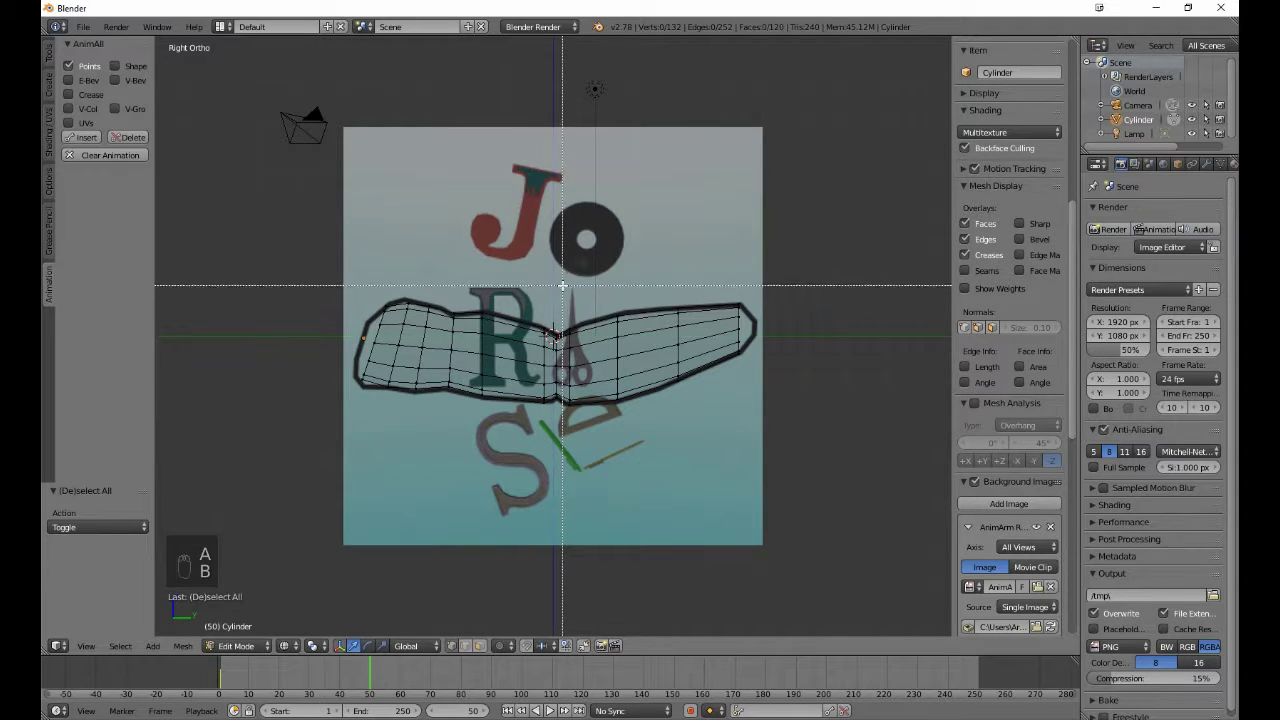
pyautogui.moveTo(562, 285); pyautogui.dragTo(812, 462)
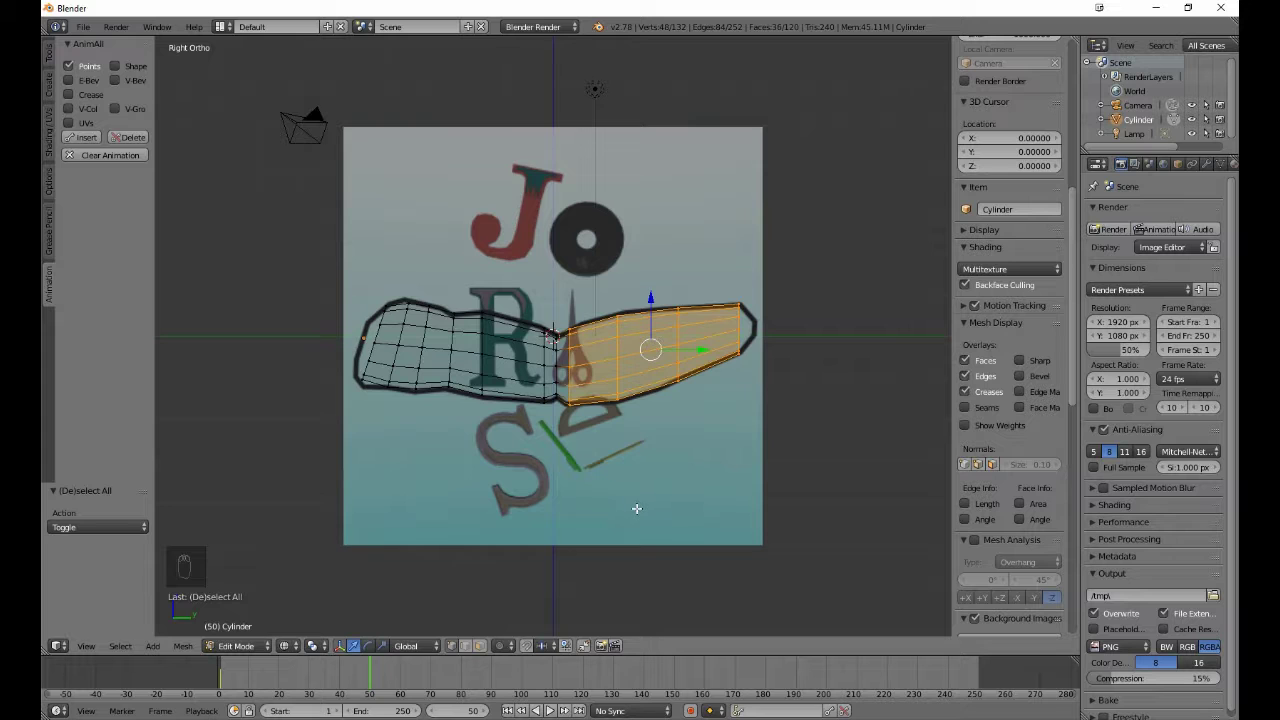
pyautogui.press('r')
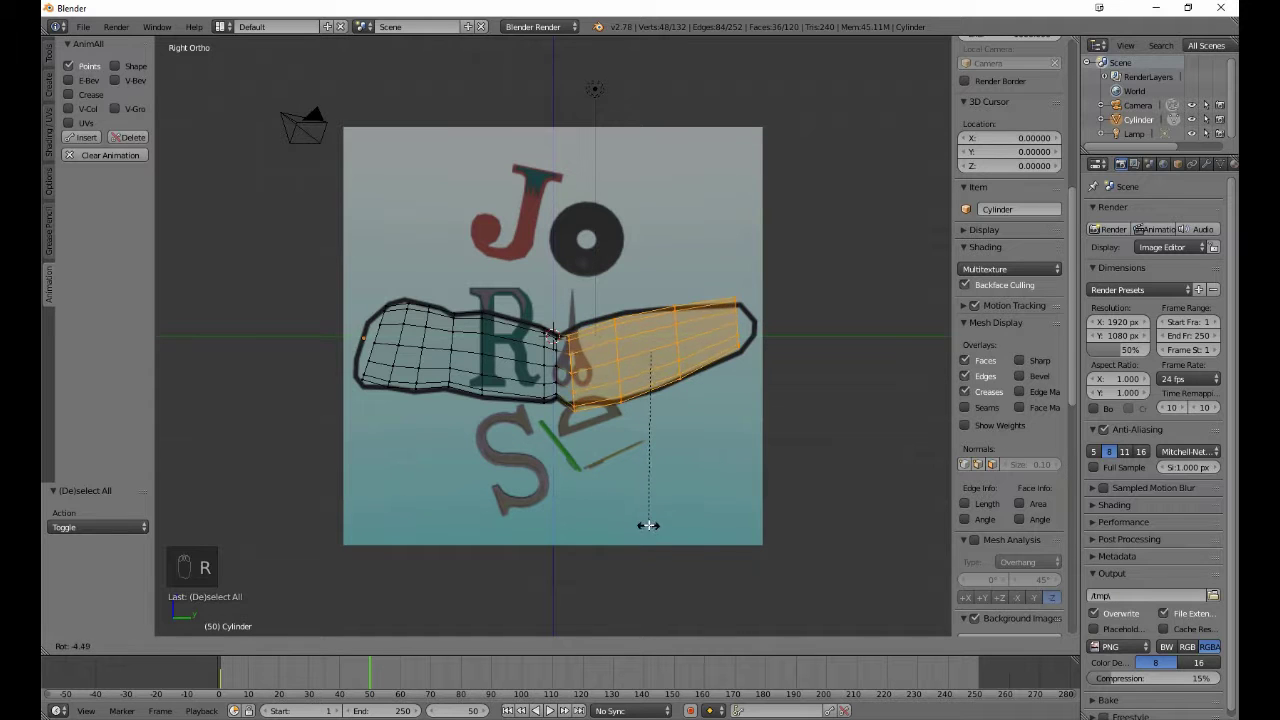
pyautogui.click(686, 462)
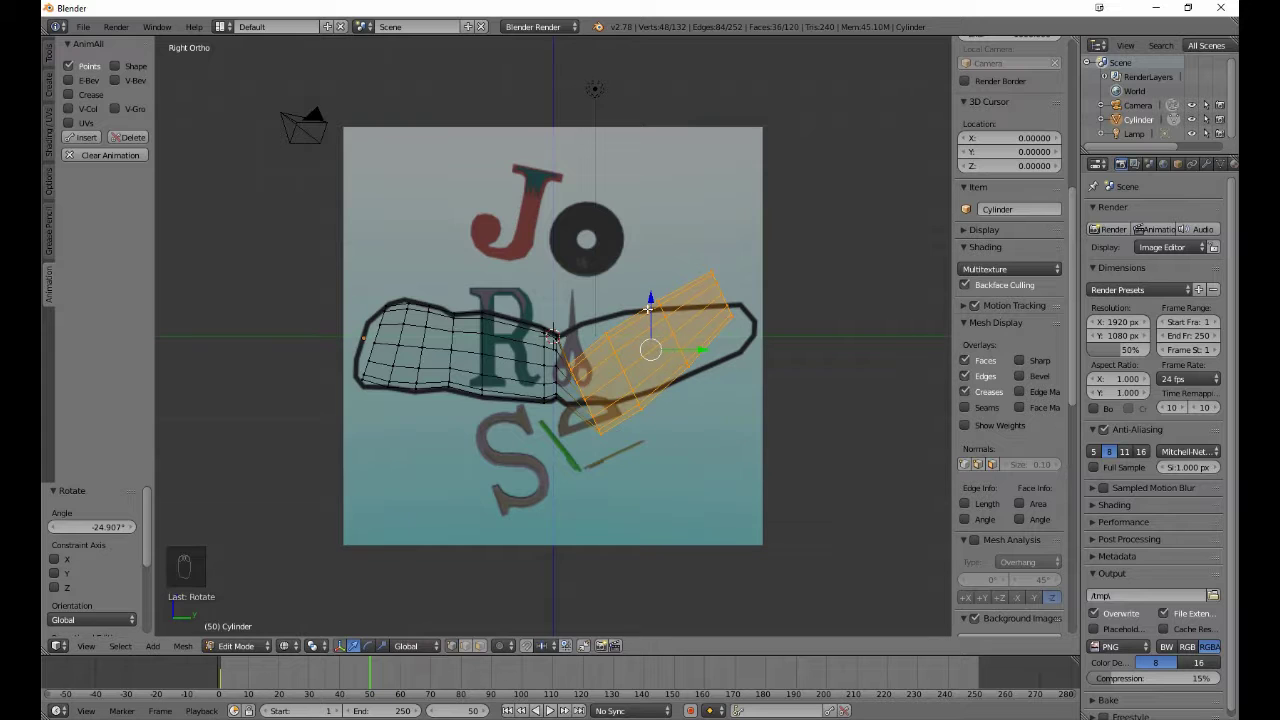
# Step: Move the rotated forearm about 0.851 along Z and -0.119 along Y to rejoin the elbow
pyautogui.press('g')
pyautogui.press('z')
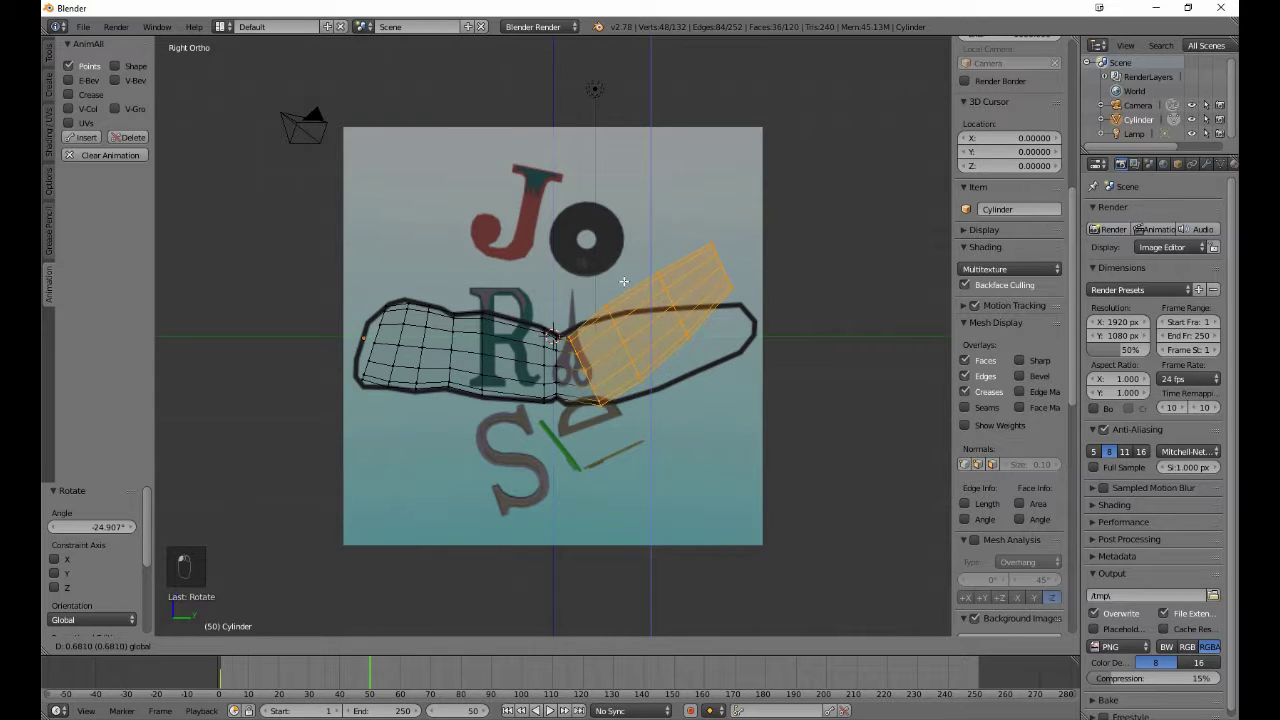
pyautogui.click(623, 277)
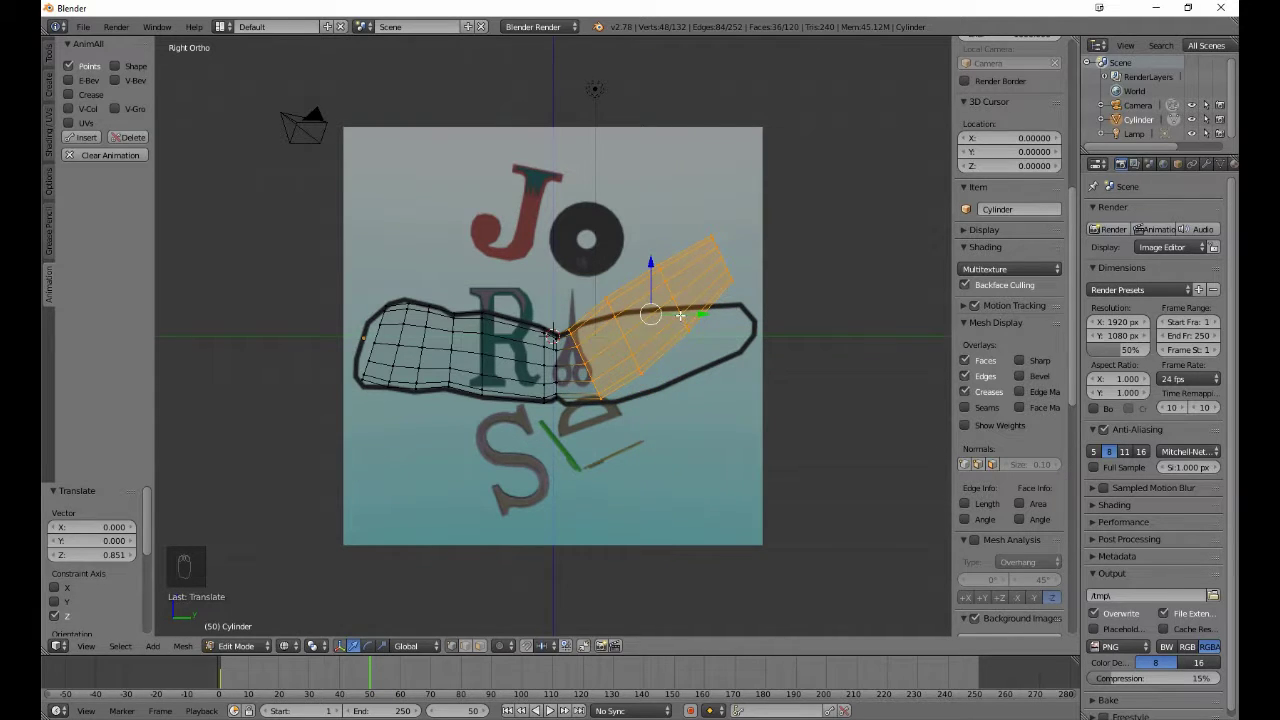
pyautogui.press('g')
pyautogui.press('y')
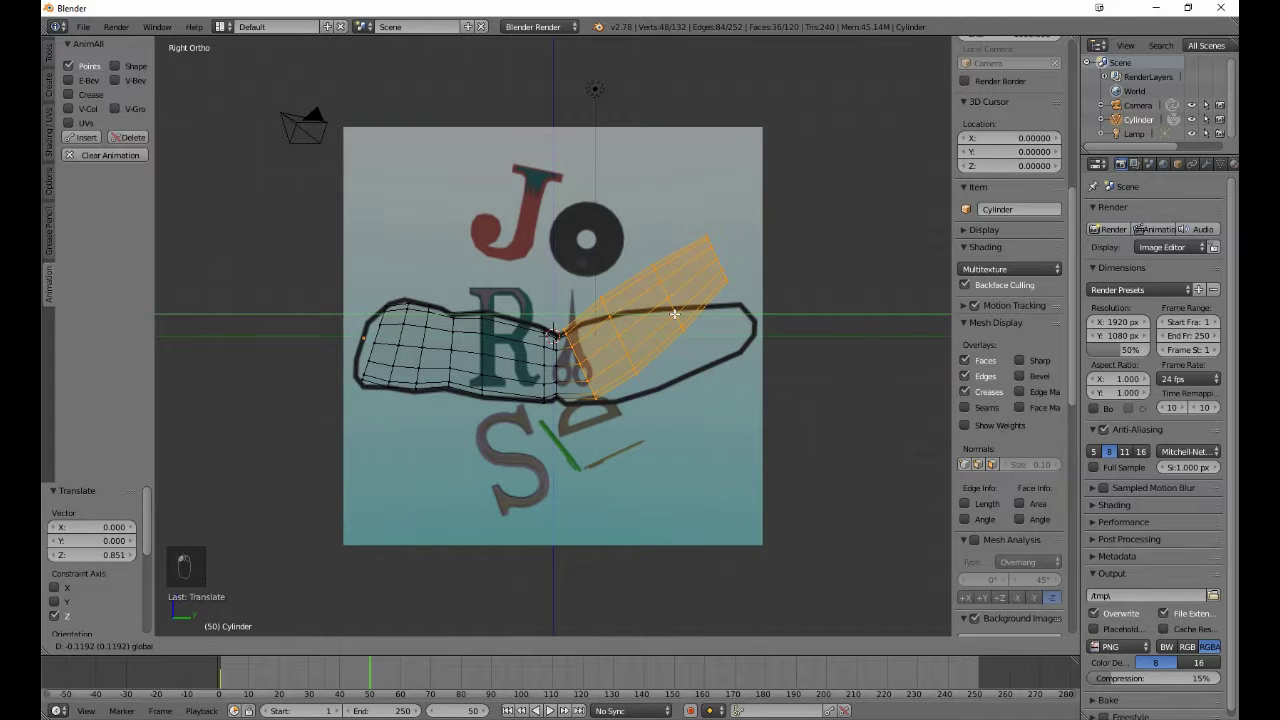
pyautogui.click(673, 314)
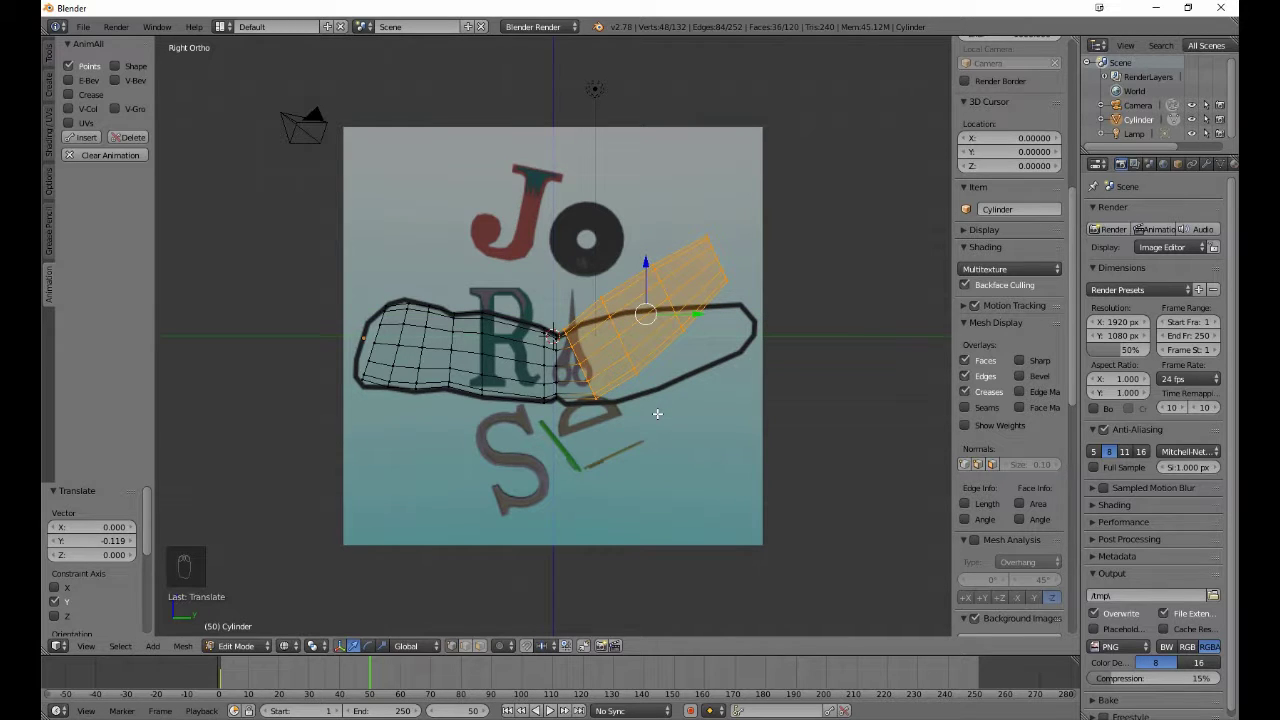
# Step: Select all the arm's vertices and insert an AnimAll keyframe for the bent pose at frame 50
pyautogui.press('a')
pyautogui.press('a')
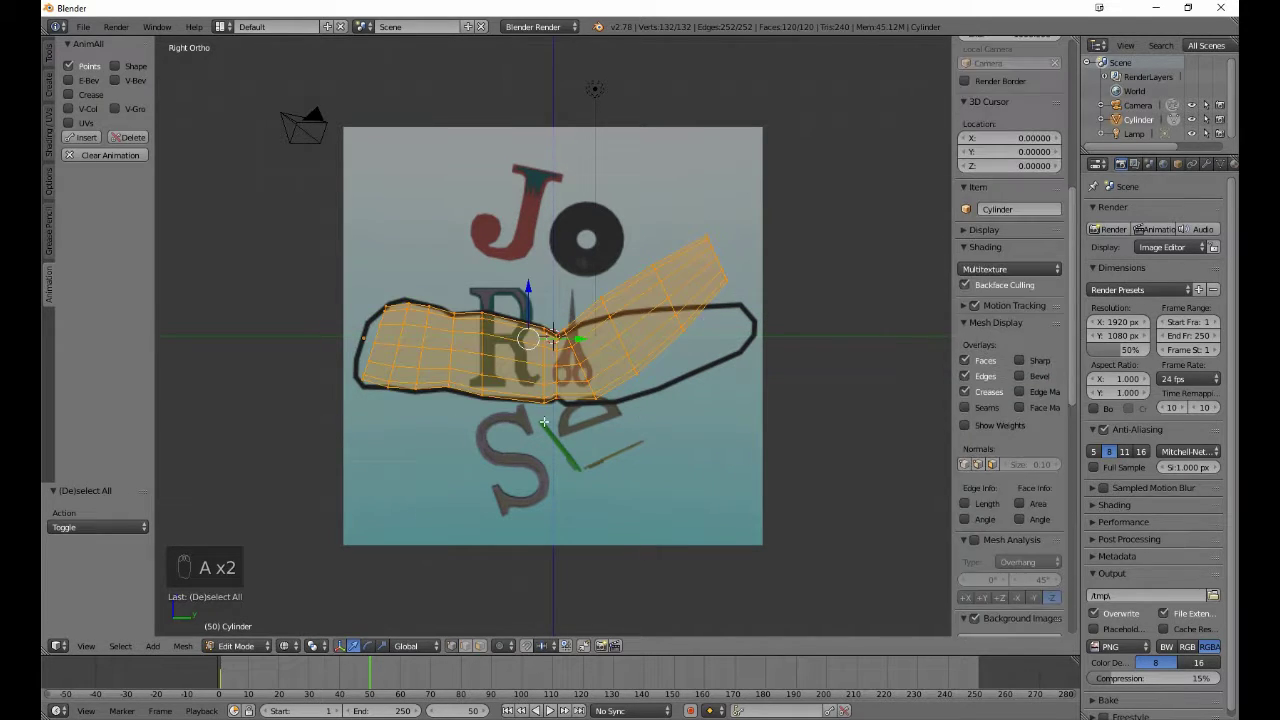
pyautogui.click(79, 143)
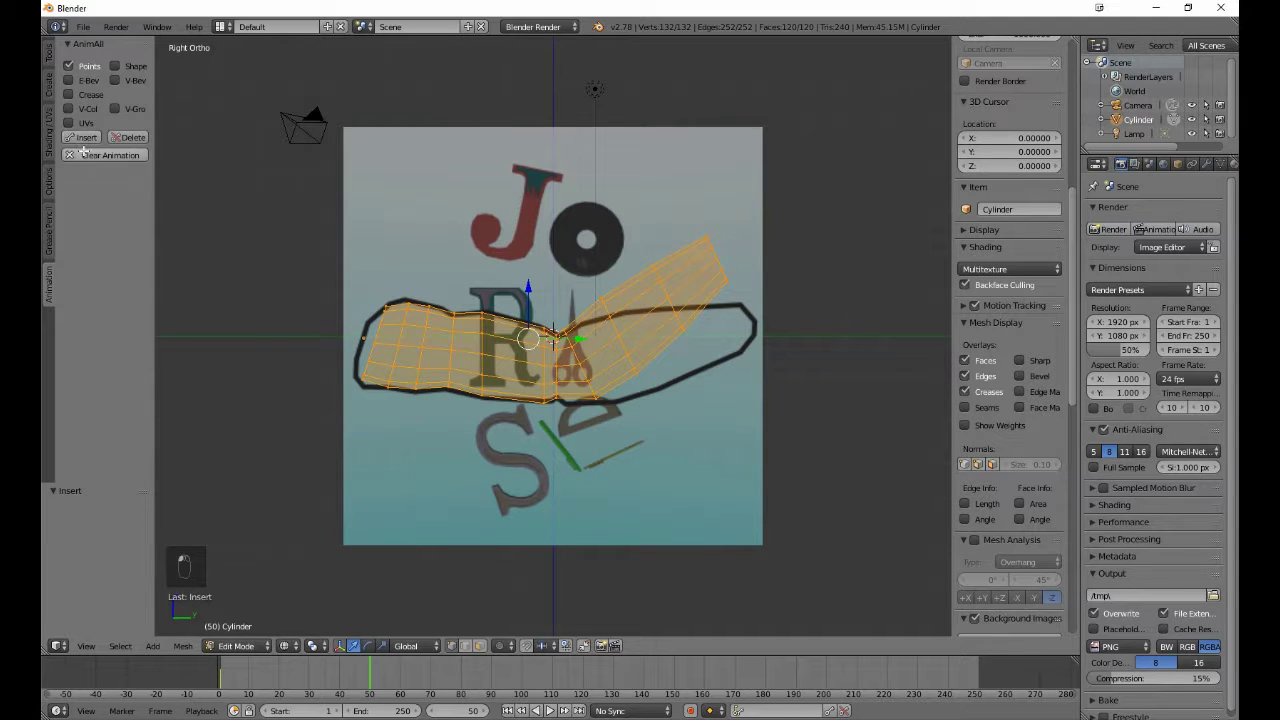
# Step: Go to frame 100, select only the forearm vertices beyond the elbow, and rotate them back about 19.7°
pyautogui.click(522, 675)
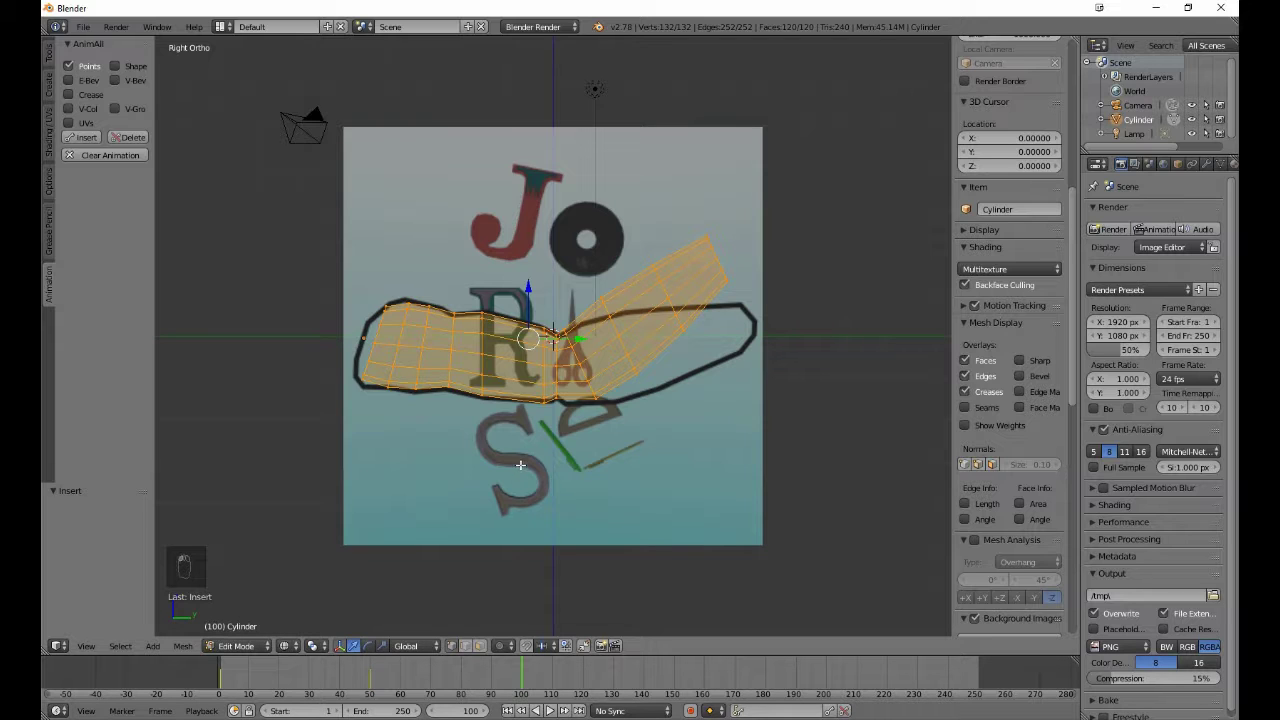
pyautogui.press('a')
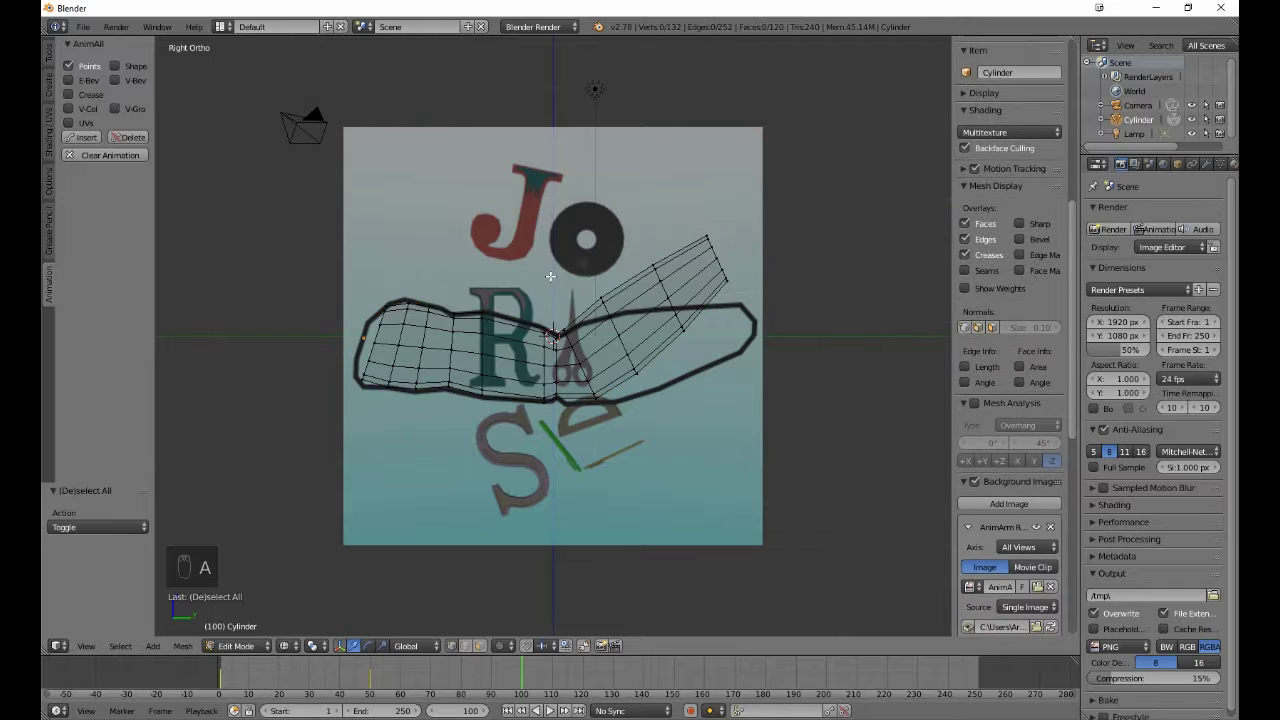
pyautogui.press('b')
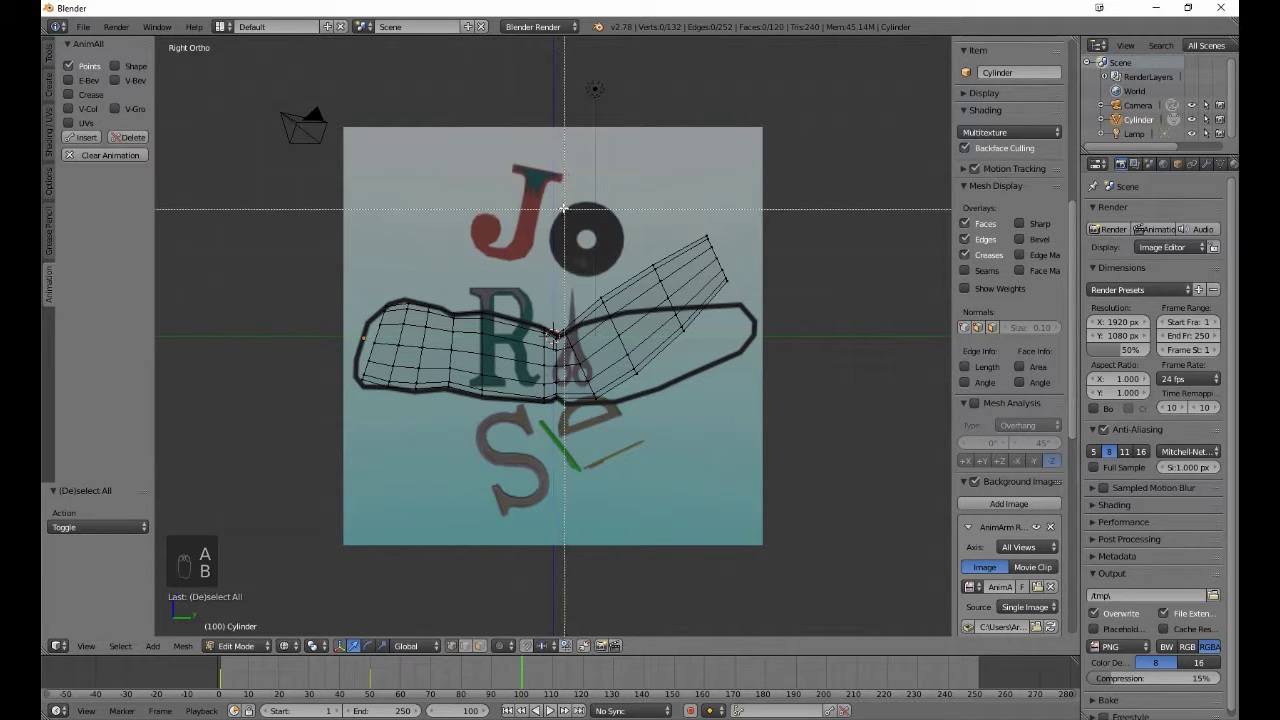
pyautogui.moveTo(561, 198); pyautogui.dragTo(800, 446)
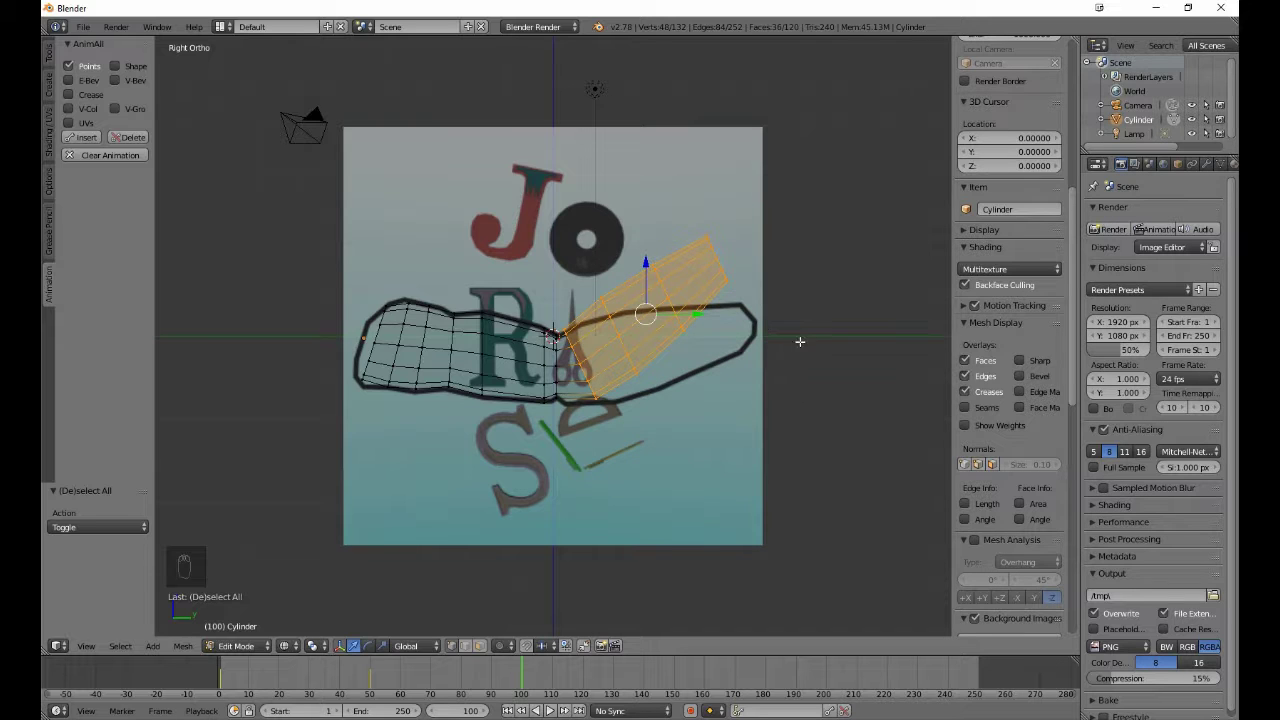
pyautogui.press('r')
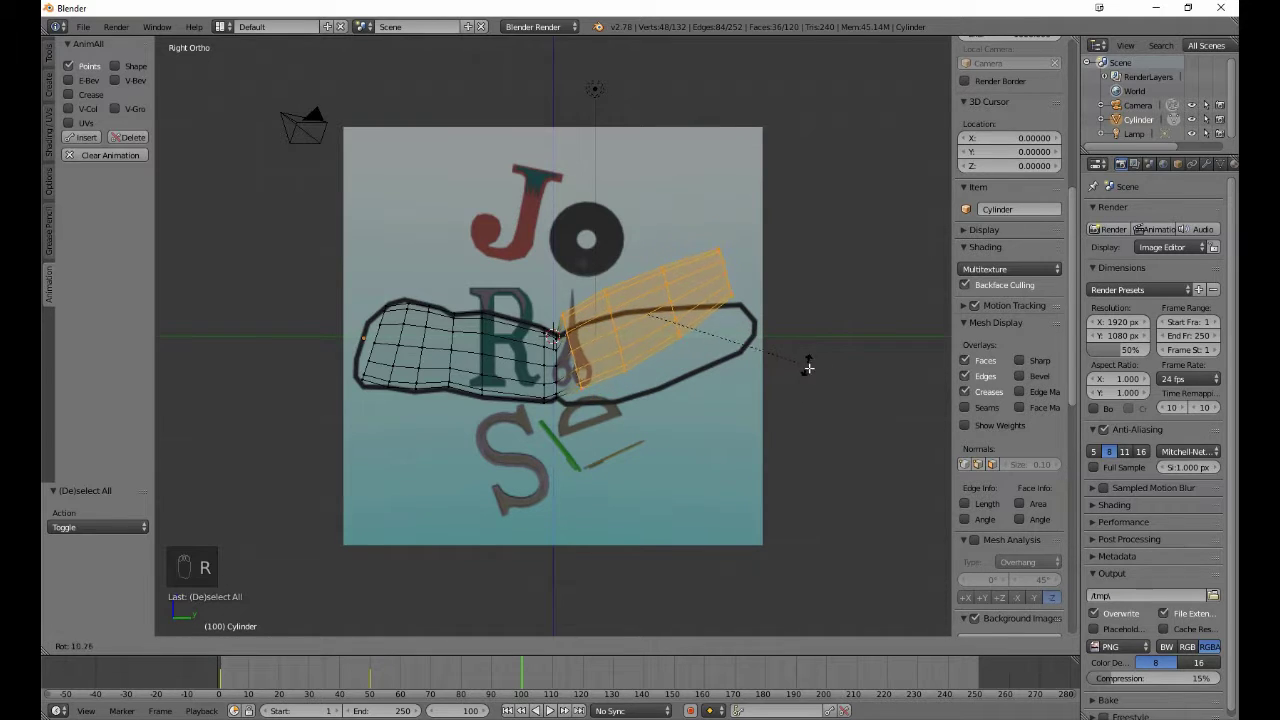
pyautogui.click(820, 401)
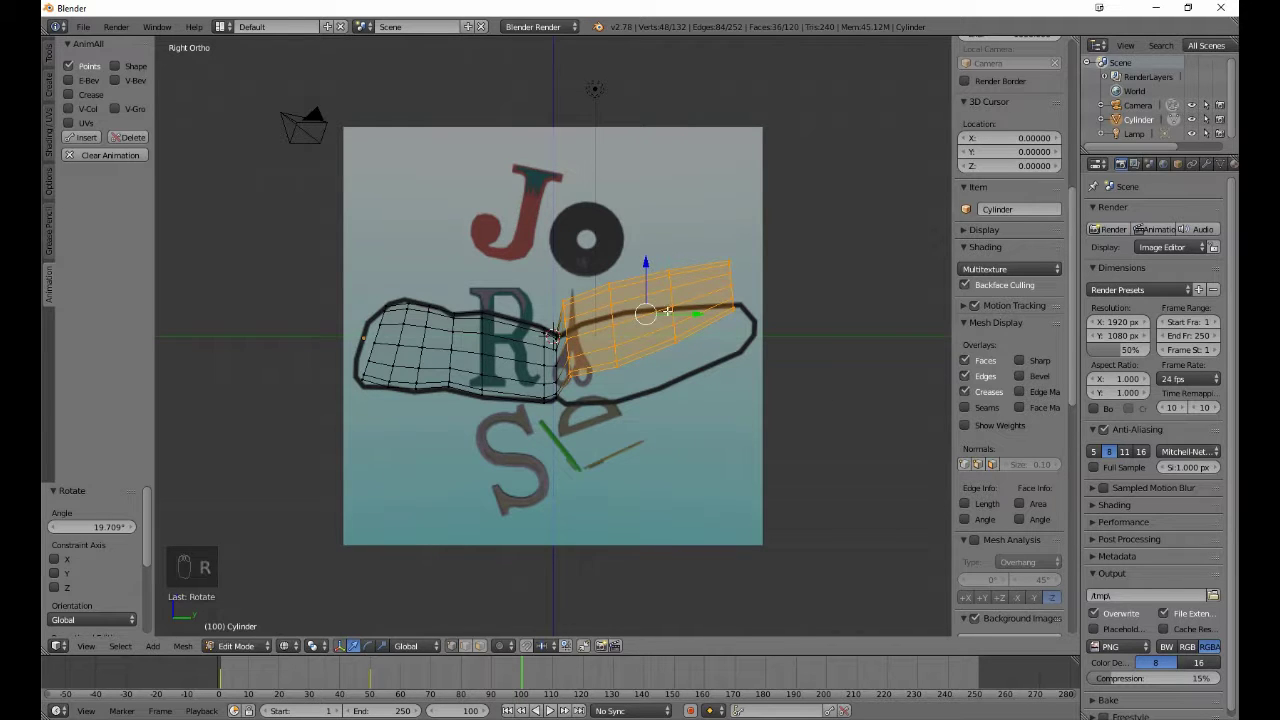
# Step: Lower the forearm about 0.698 along Z and rotate it about 7.2° to align with the background outline
pyautogui.moveTo(648, 282); pyautogui.dragTo(664, 313)
pyautogui.press('r')
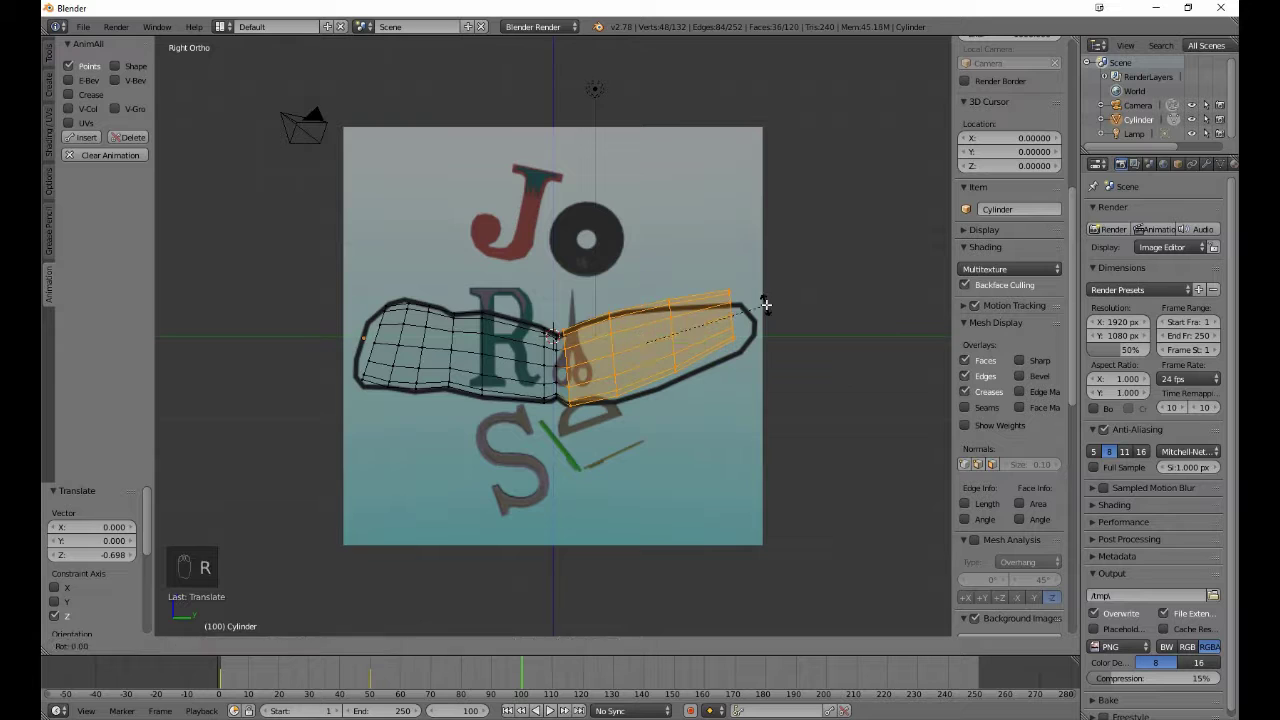
pyautogui.click(772, 320)
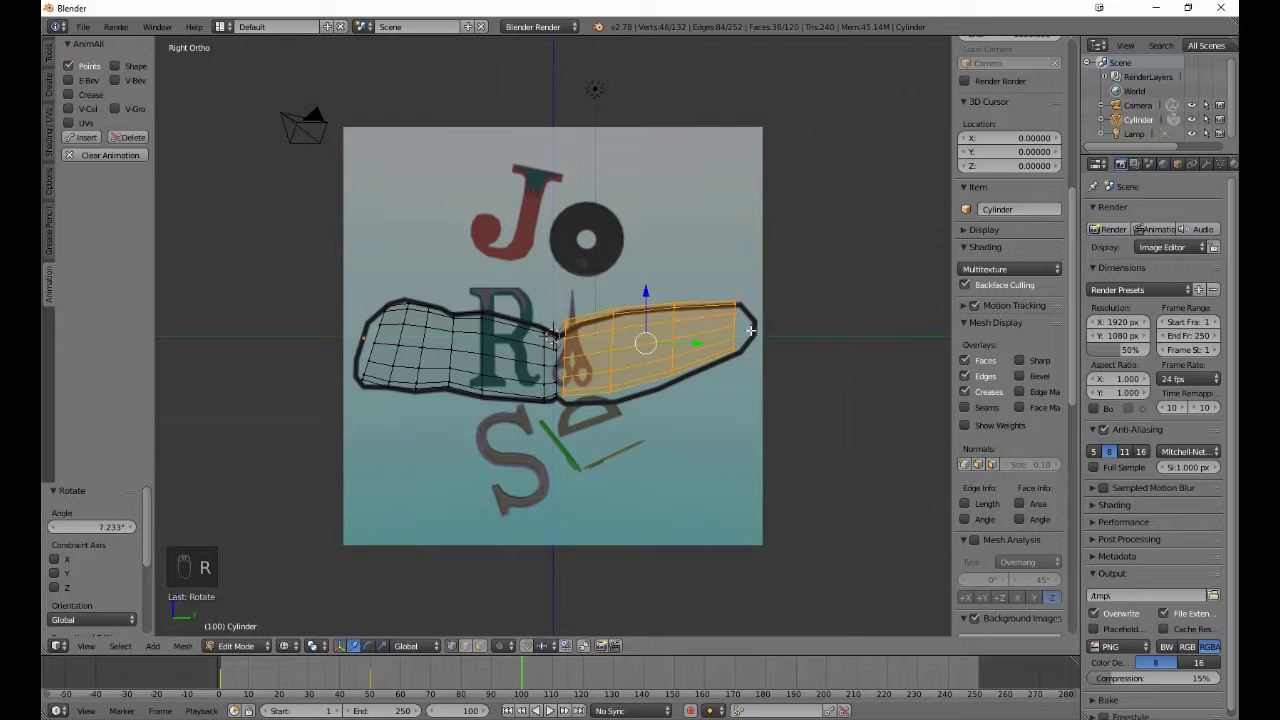
# Step: Shift the forearm about 0.153 along Y and -0.136 along Z, and rotate it about -1.1° to fit the outline
pyautogui.press('g')
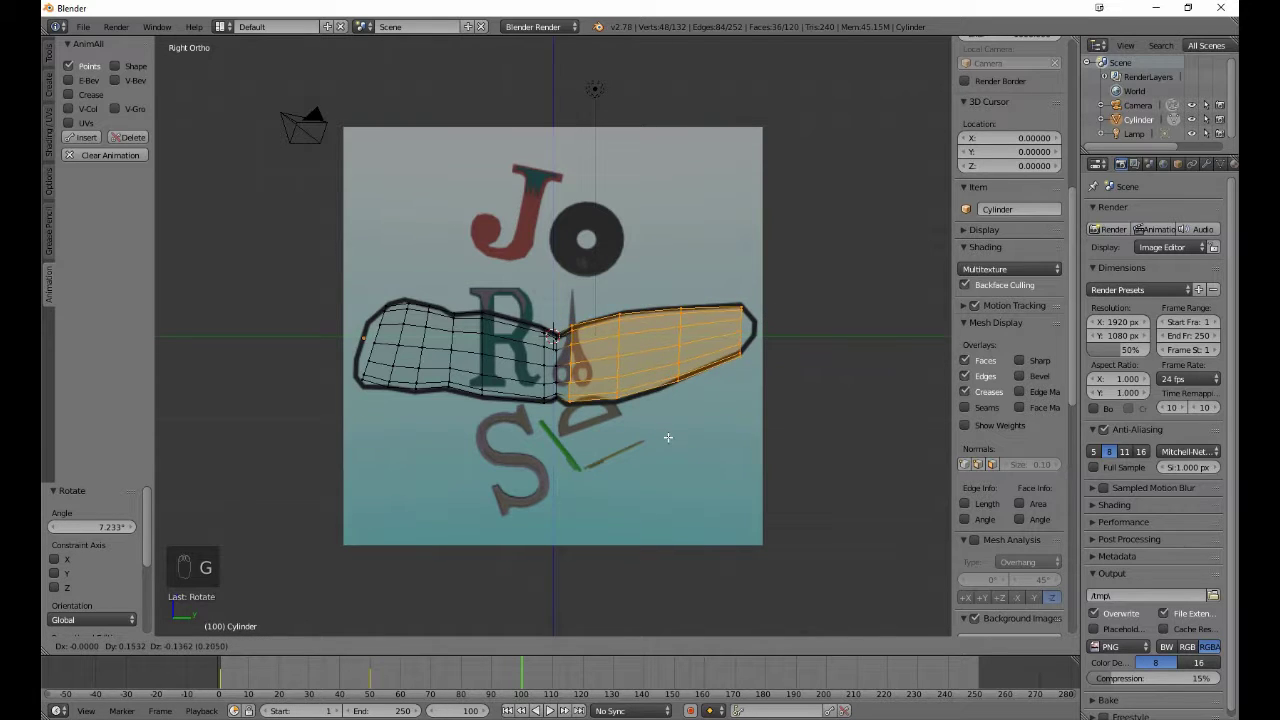
pyautogui.click(668, 437)
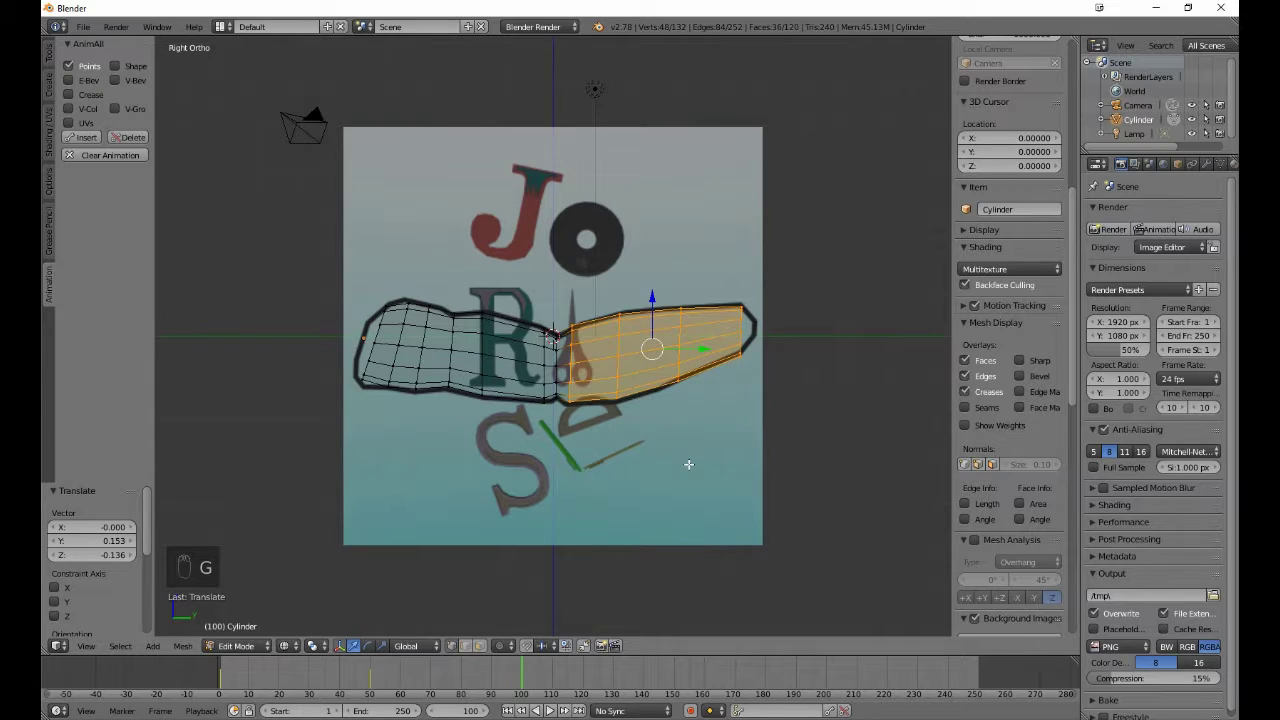
pyautogui.press('r')
pyautogui.click(690, 463)
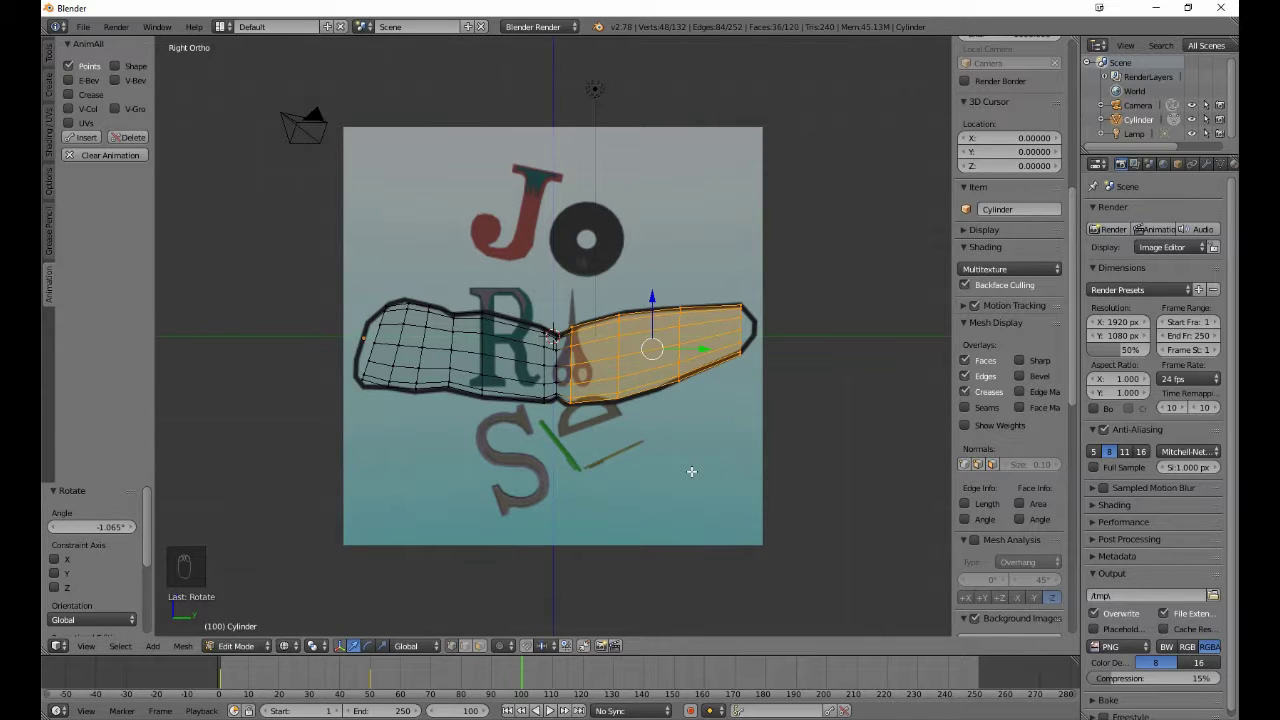
# Step: Insert an AnimAll keyframe for the straightened arm pose at frame 100 and return to Object Mode
pyautogui.click(83, 138)
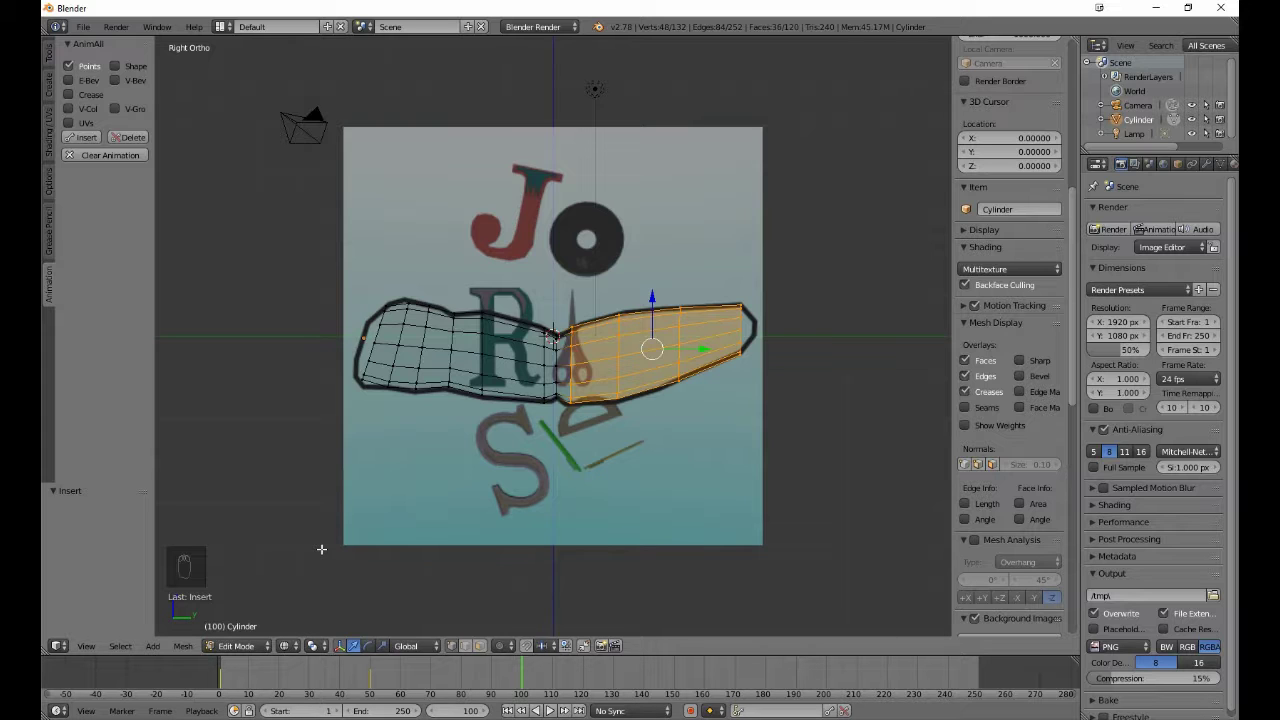
pyautogui.press('Tab')
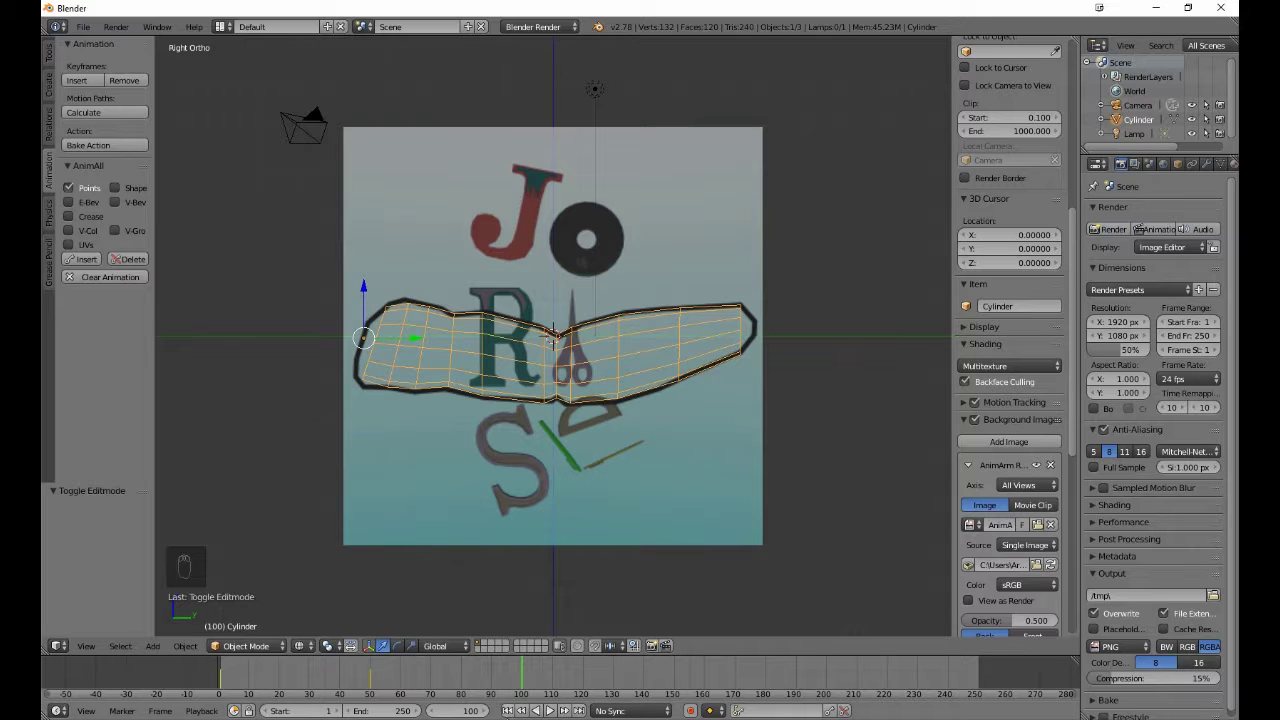
# Step: Return to frame 1 and set the animation's end frame to 100
pyautogui.click(508, 711)
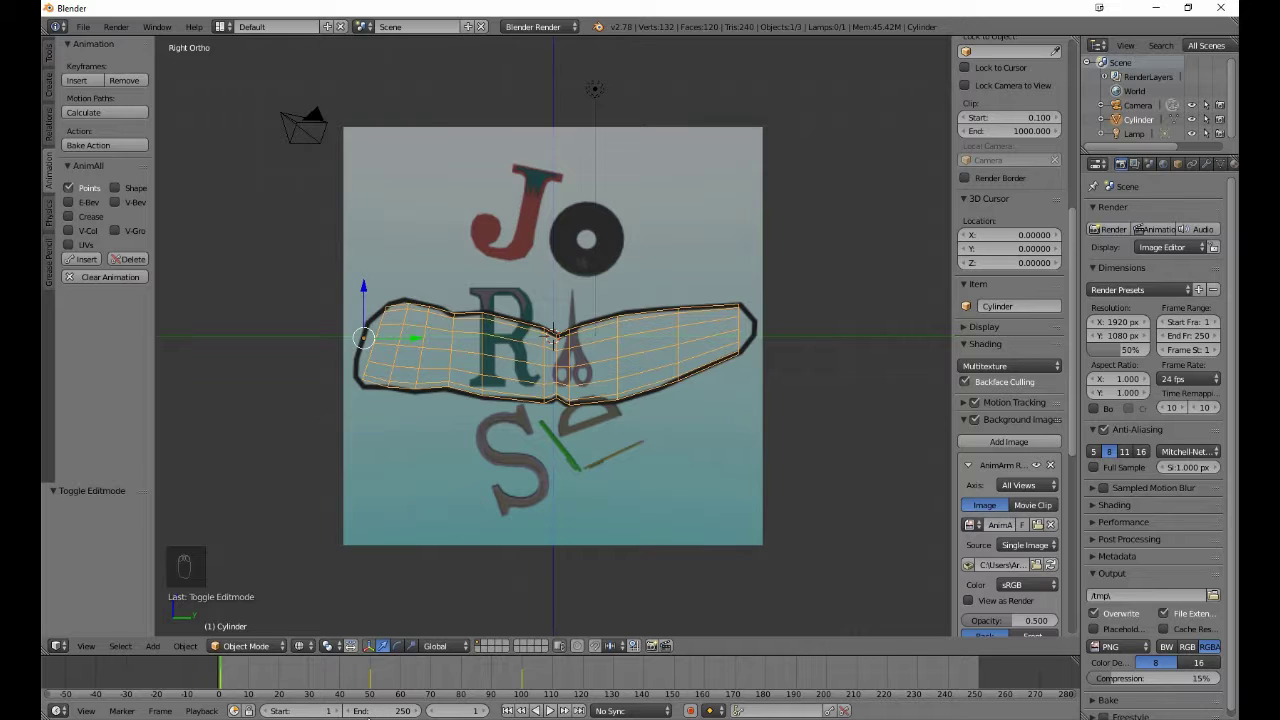
pyautogui.click(387, 711)
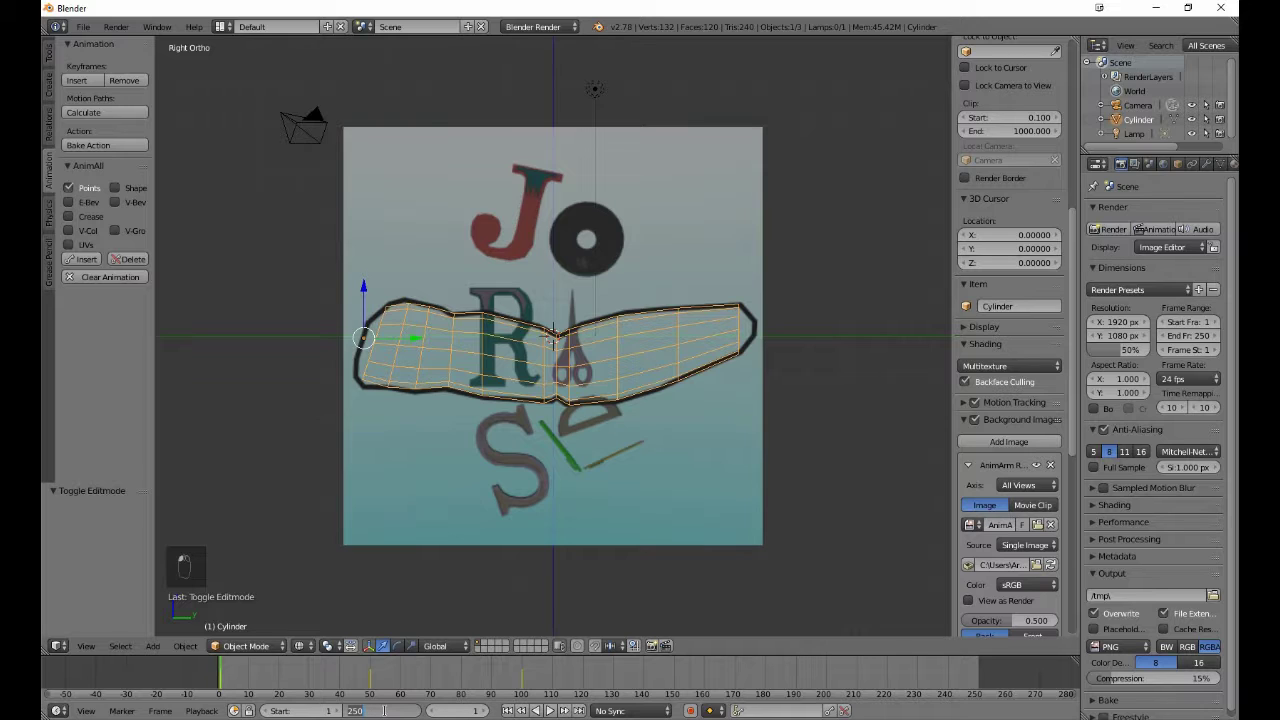
pyautogui.write('100')
pyautogui.press('Return')
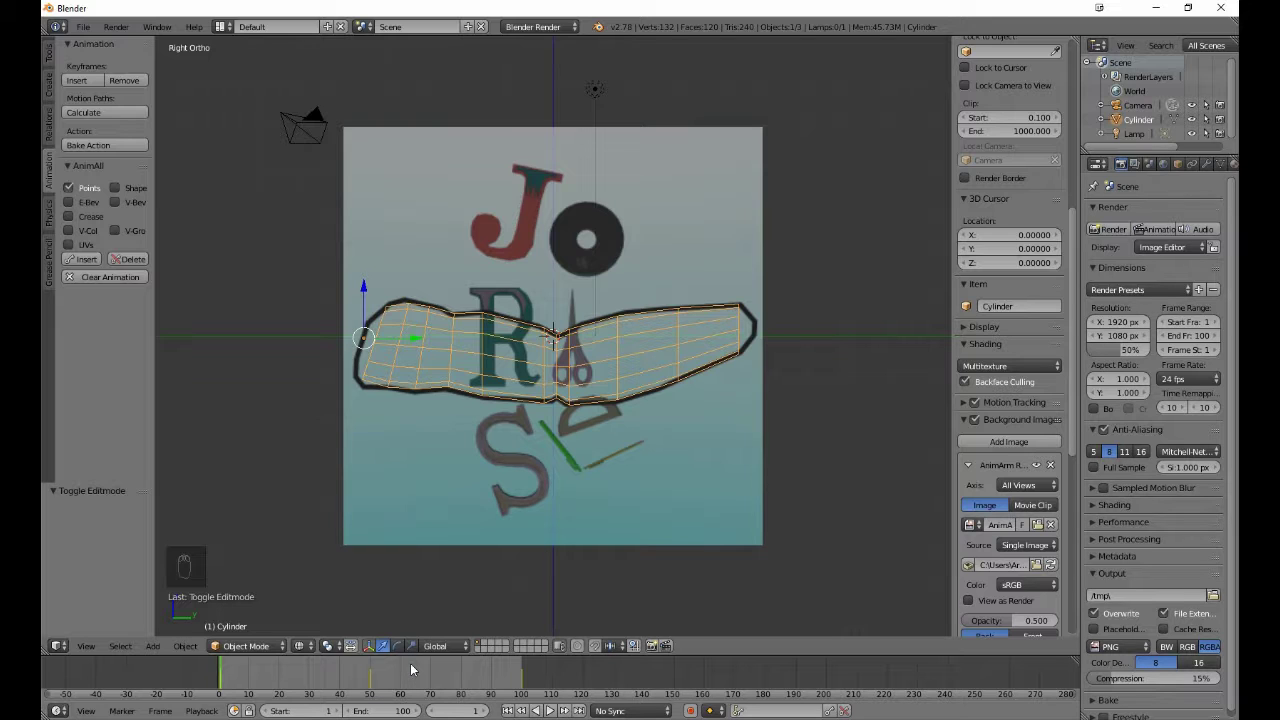
# Step: Play the arm animation in solid shading and examine the elbow's bending and straightening from several angles
pyautogui.click(550, 711)
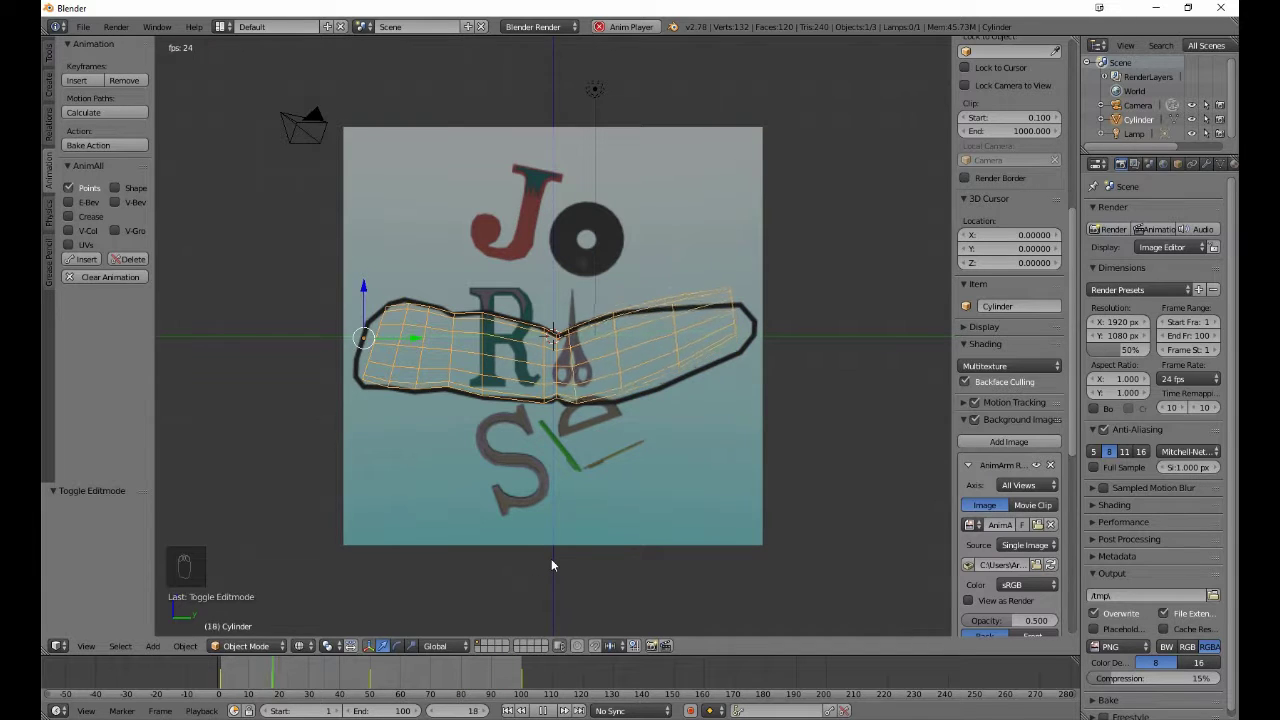
pyautogui.press('z')
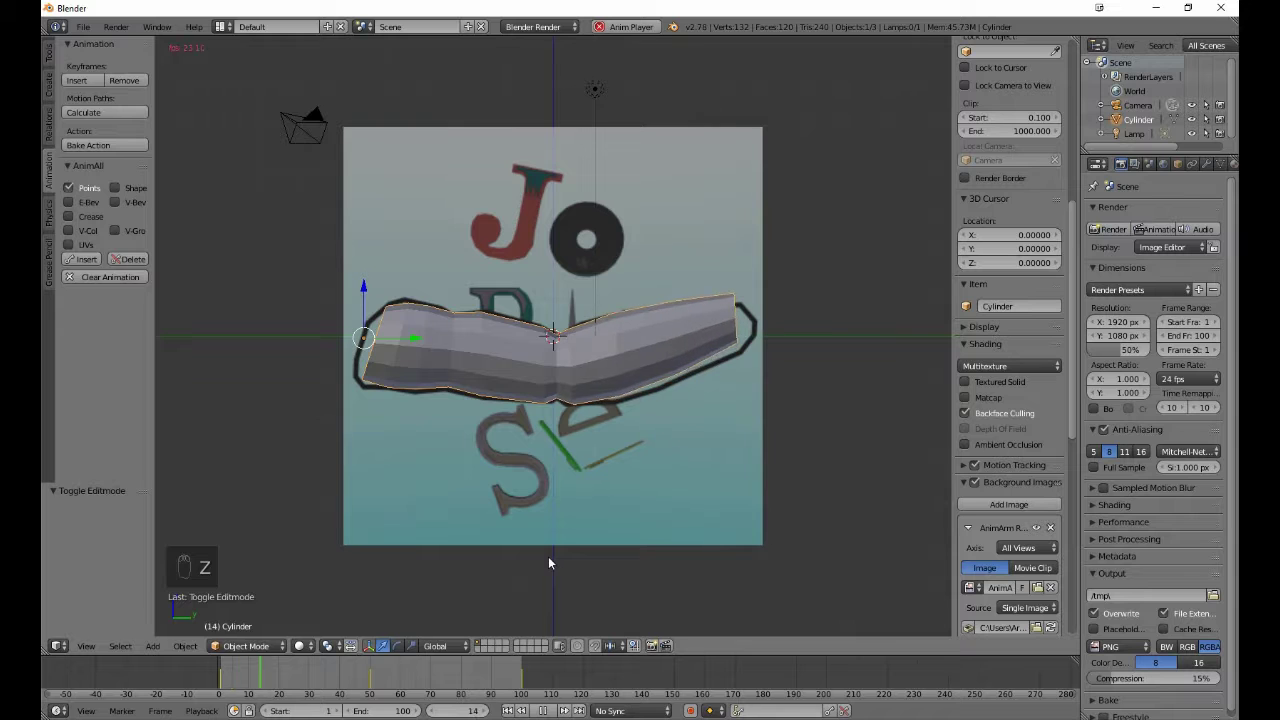
pyautogui.moveTo(525, 547); pyautogui.dragTo(603, 603, button='middle')
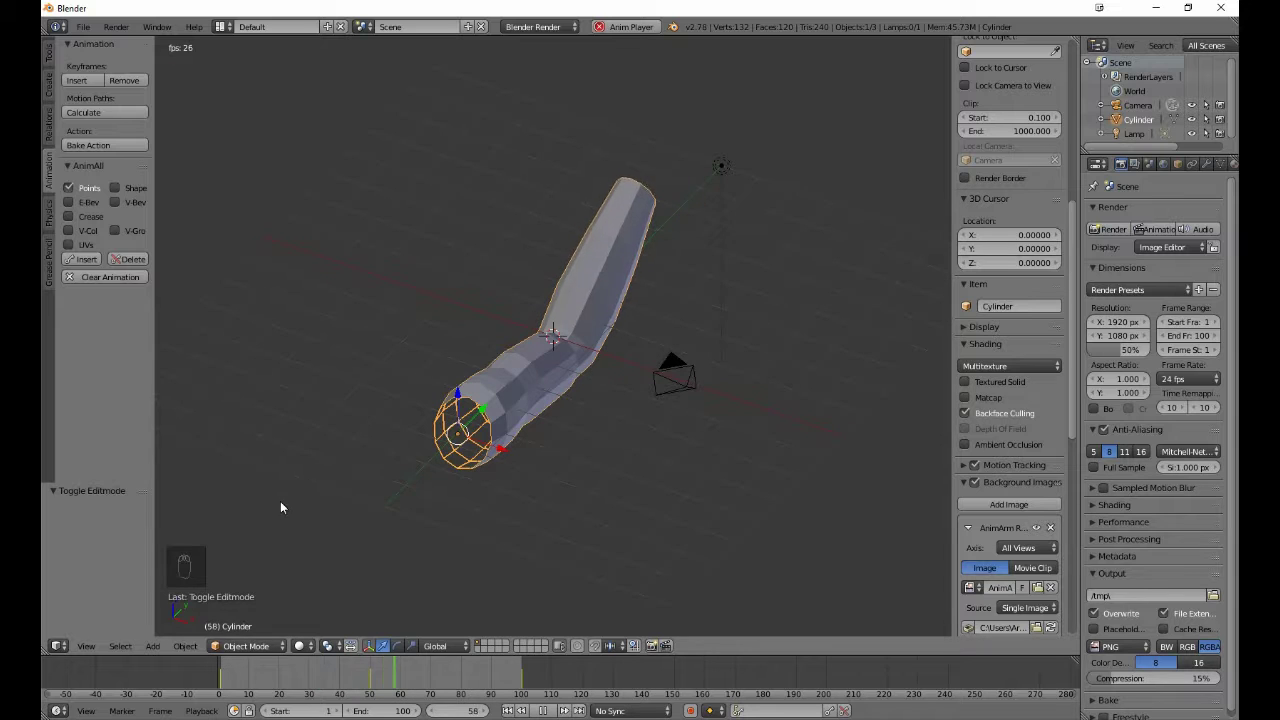
pyautogui.moveTo(271, 491); pyautogui.dragTo(491, 471, button='middle')
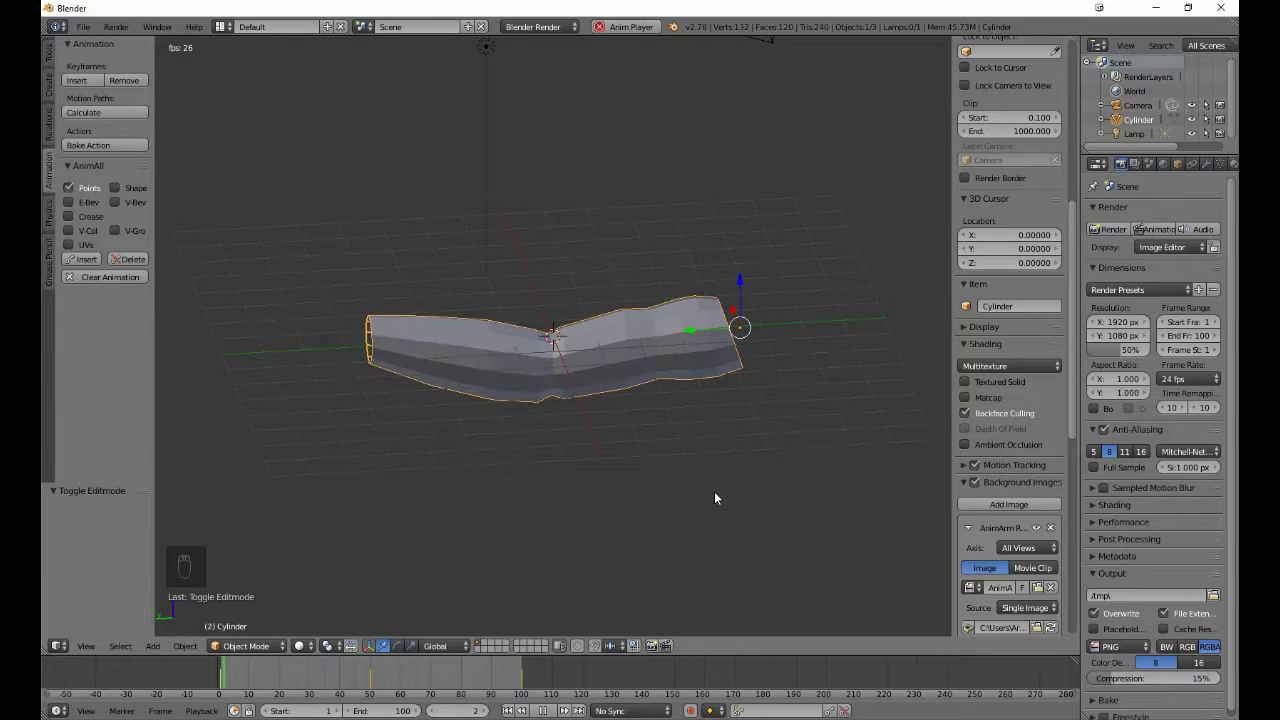
pyautogui.moveTo(708, 490); pyautogui.dragTo(631, 464, button='middle')
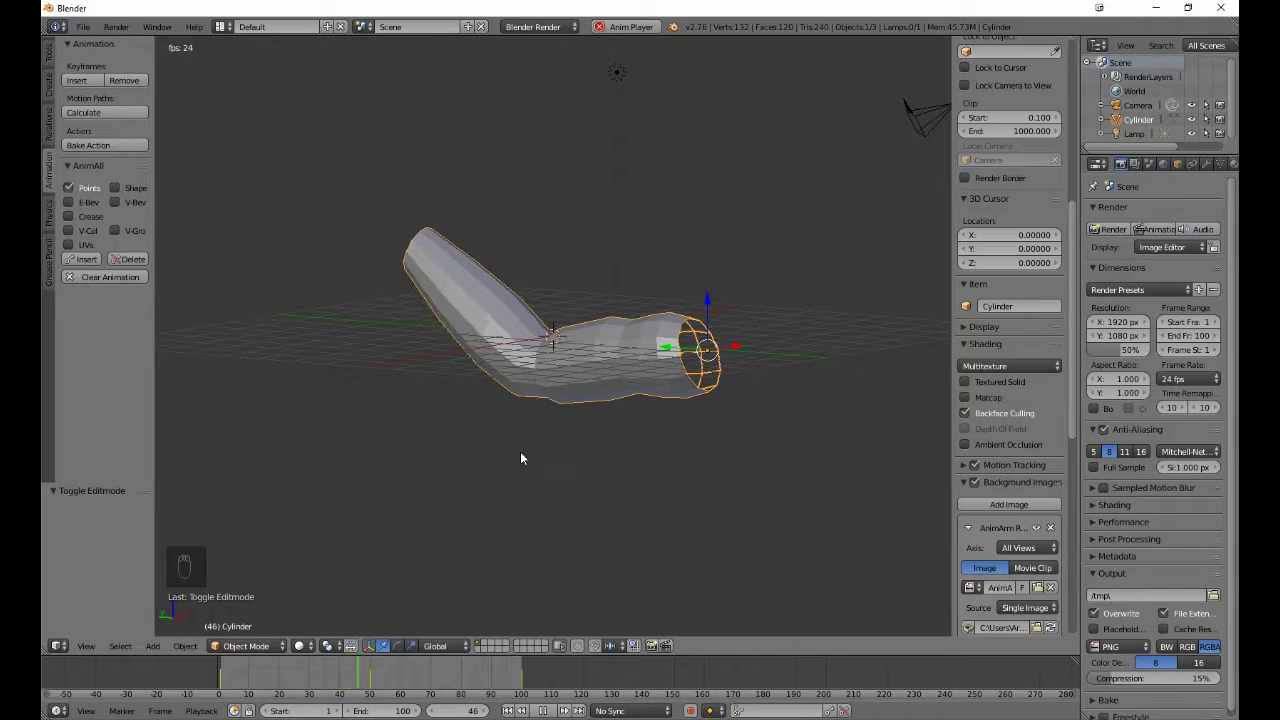
pyautogui.moveTo(523, 457); pyautogui.dragTo(583, 457, button='middle')
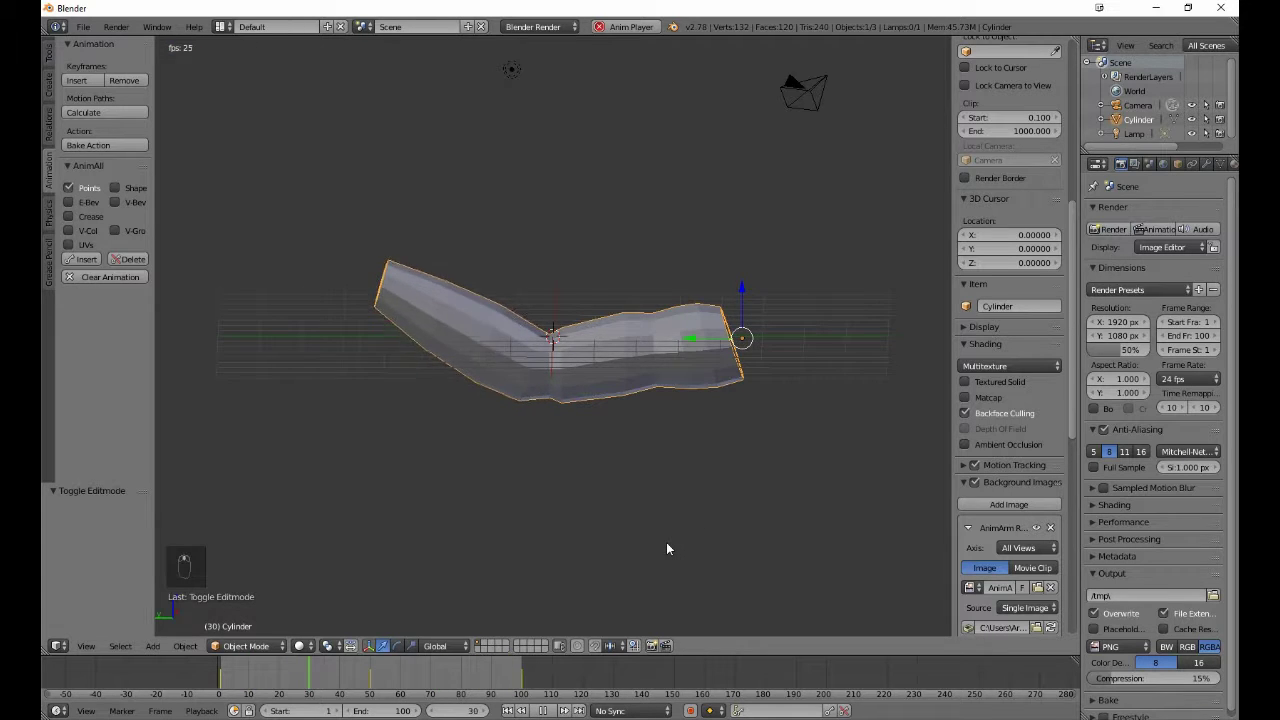
pyautogui.moveTo(666, 542); pyautogui.dragTo(743, 551, button='middle')
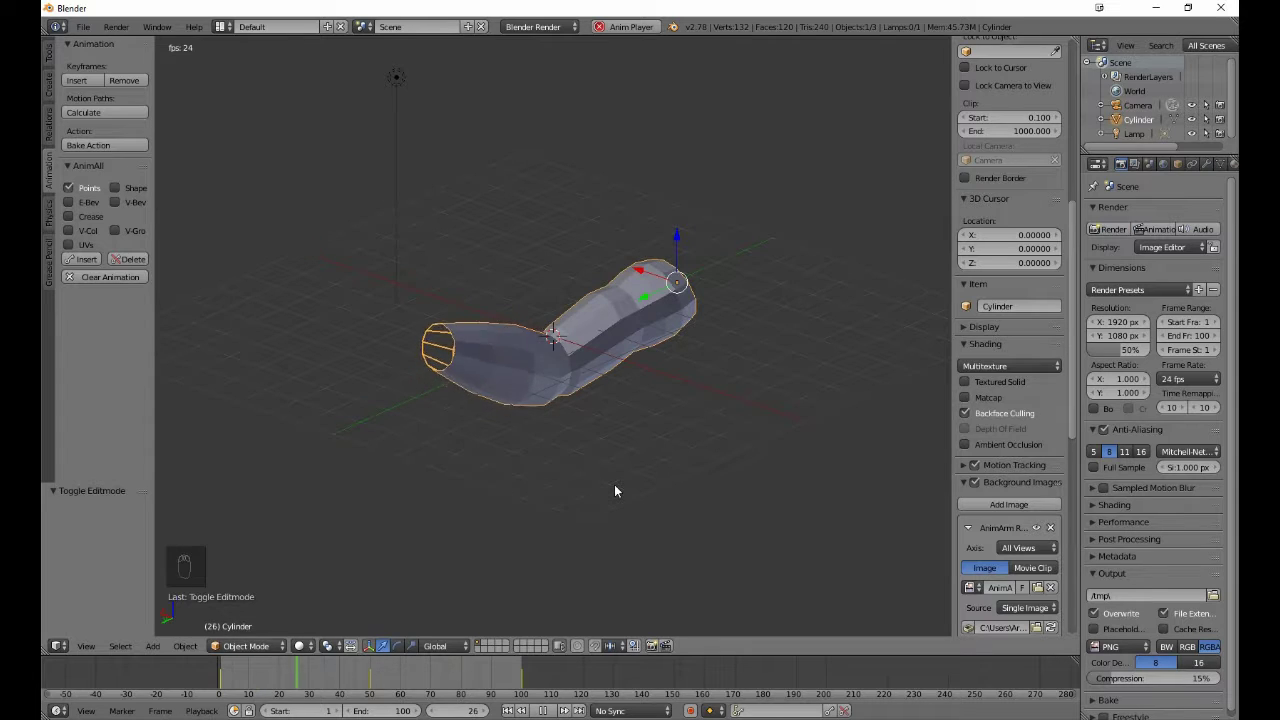